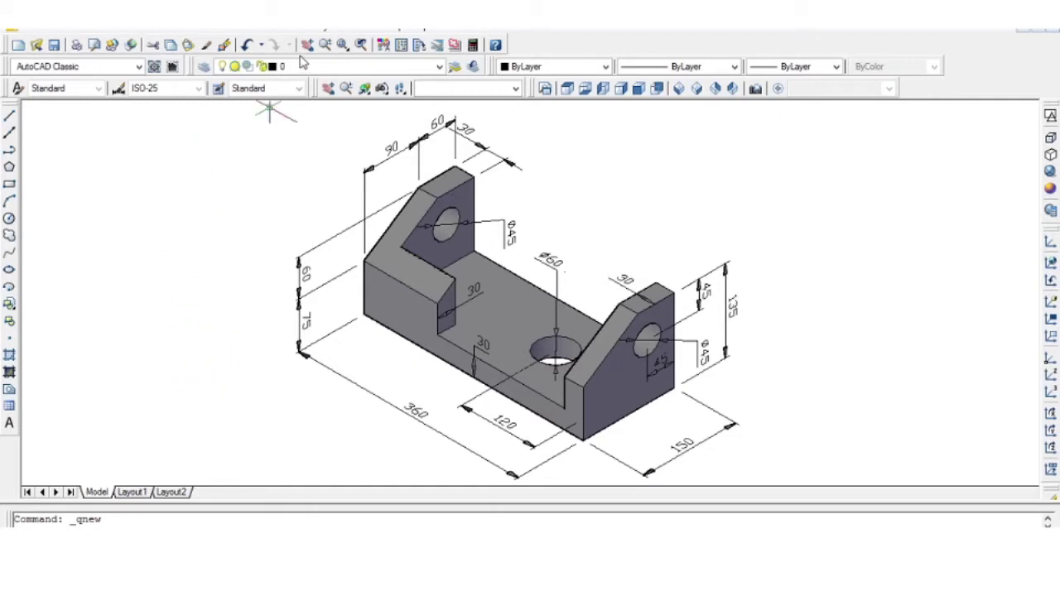
left_click(325, 45)
left_click_drag(278, 418, 279, 417)
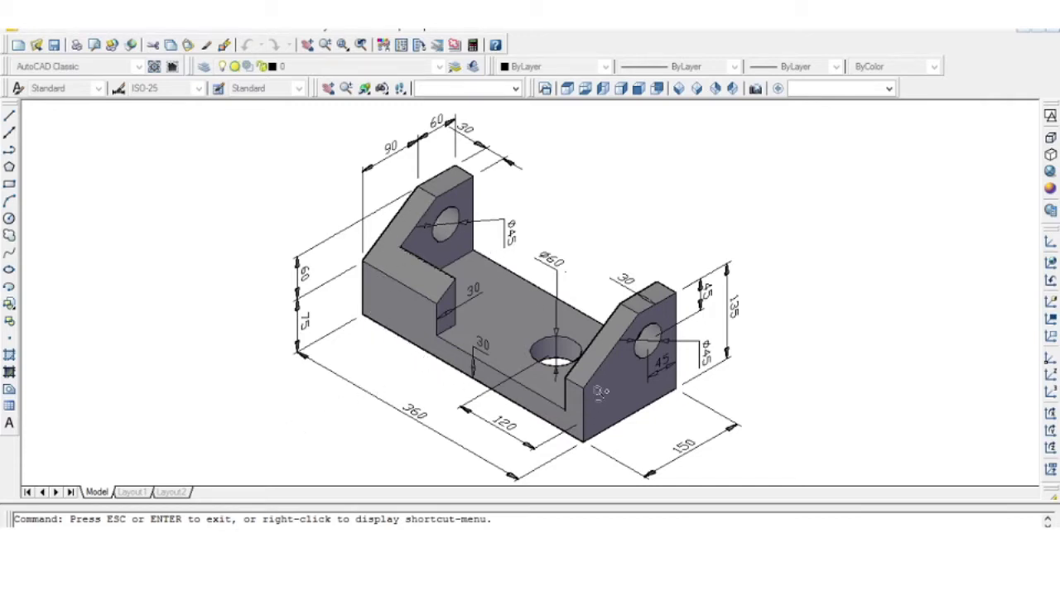
key("Escape")
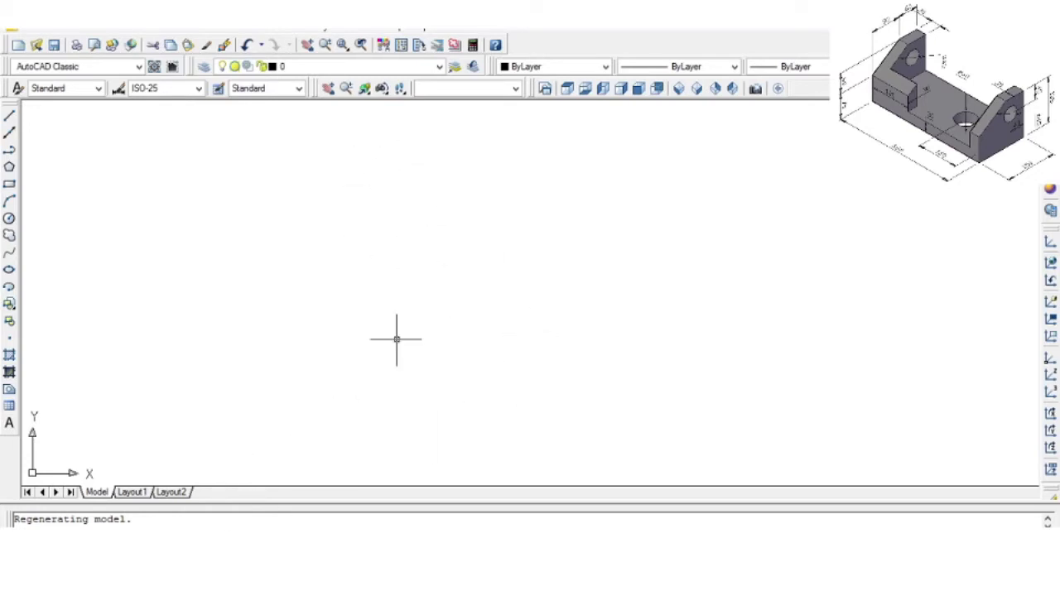
Draw a vertical line and a longer horizontal line running right from its lower end as the front view's left and bottom edges
left_click(11, 116)
left_click(351, 158)
left_click(350, 414)
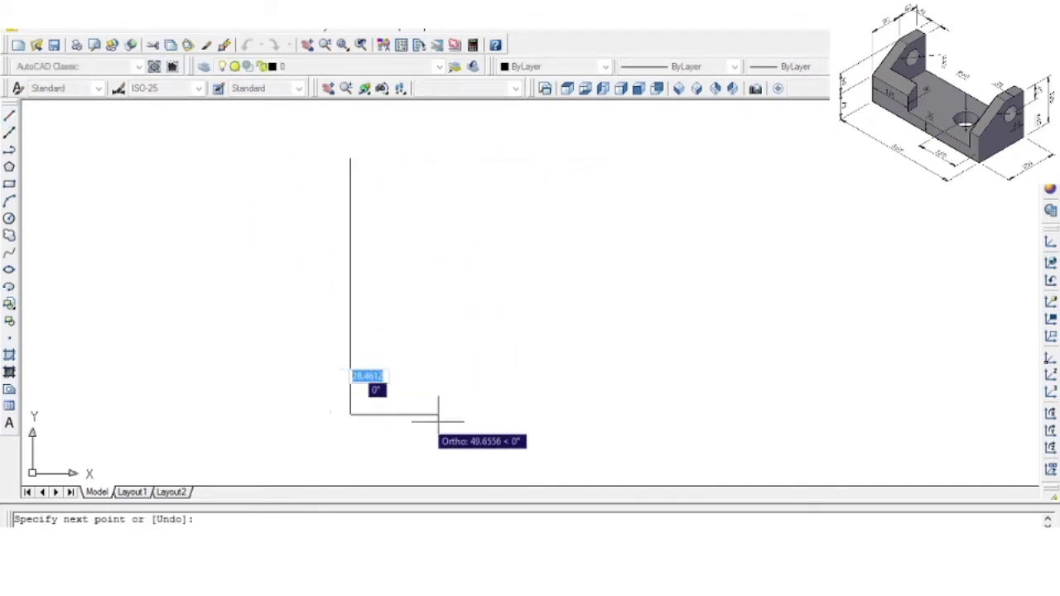
left_click(805, 415)
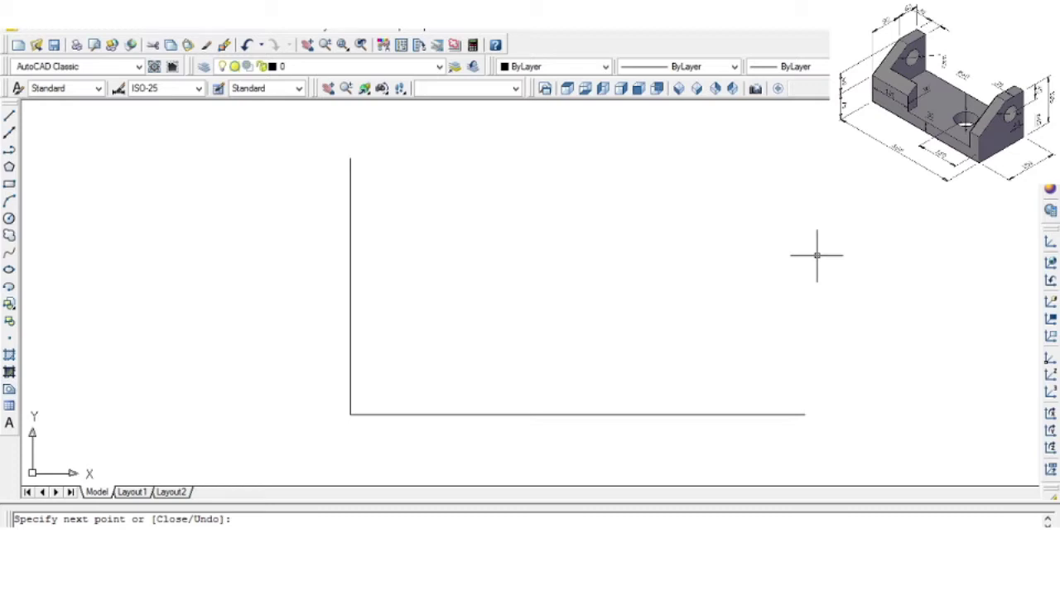
Offset the vertical line 360 to the right to create the front view's right edge
type("o")
key("Return")
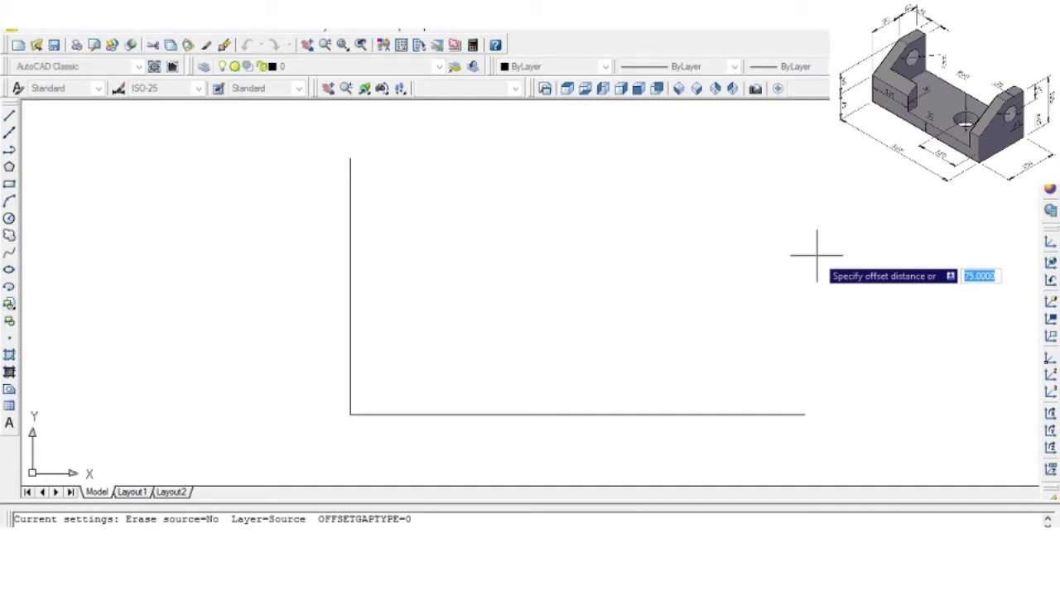
type("3")
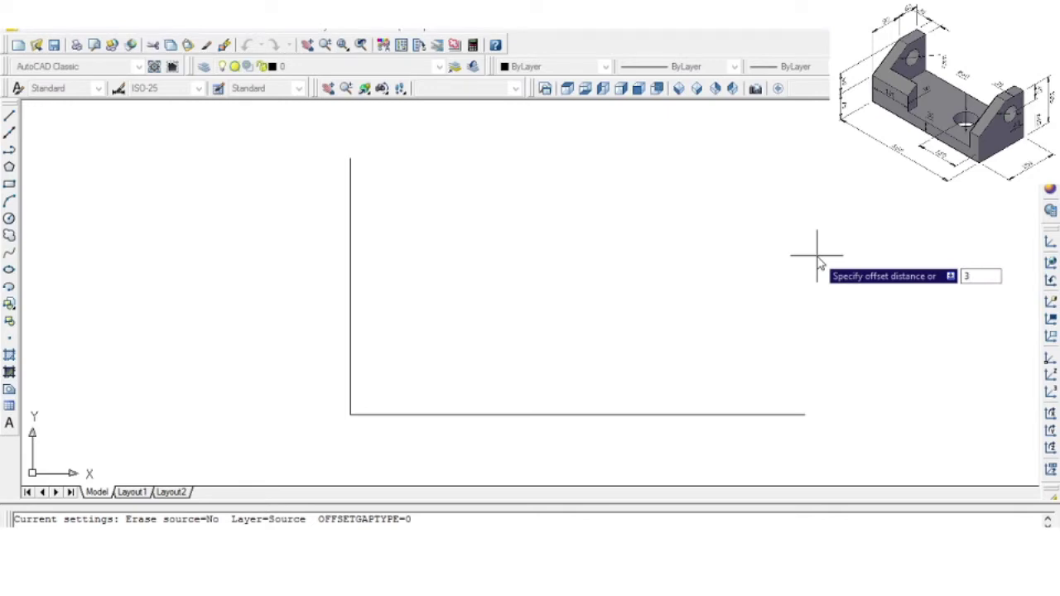
type("60")
key("Return")
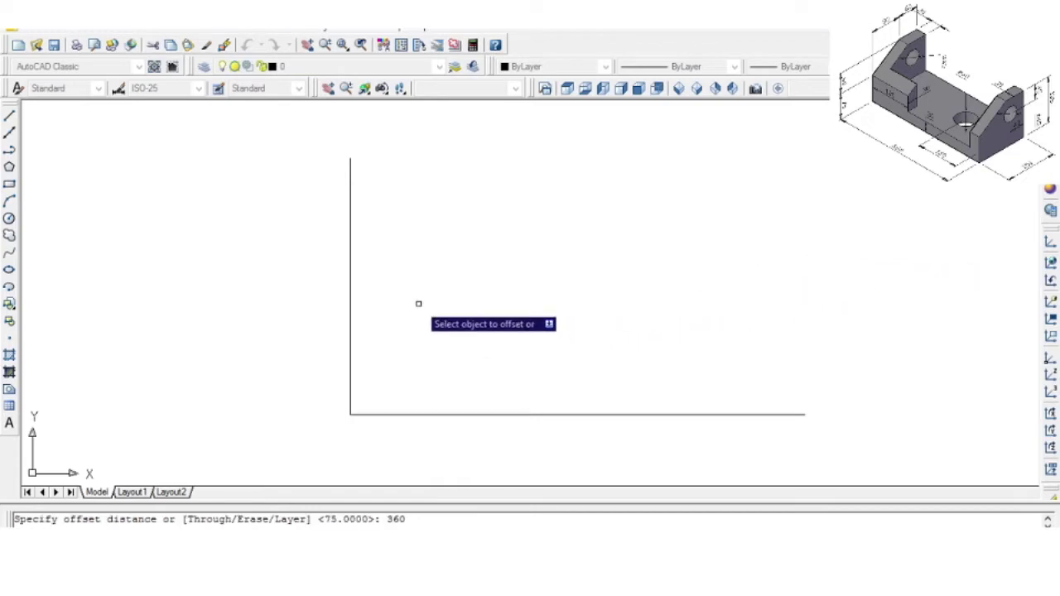
left_click(350, 290)
left_click(625, 299)
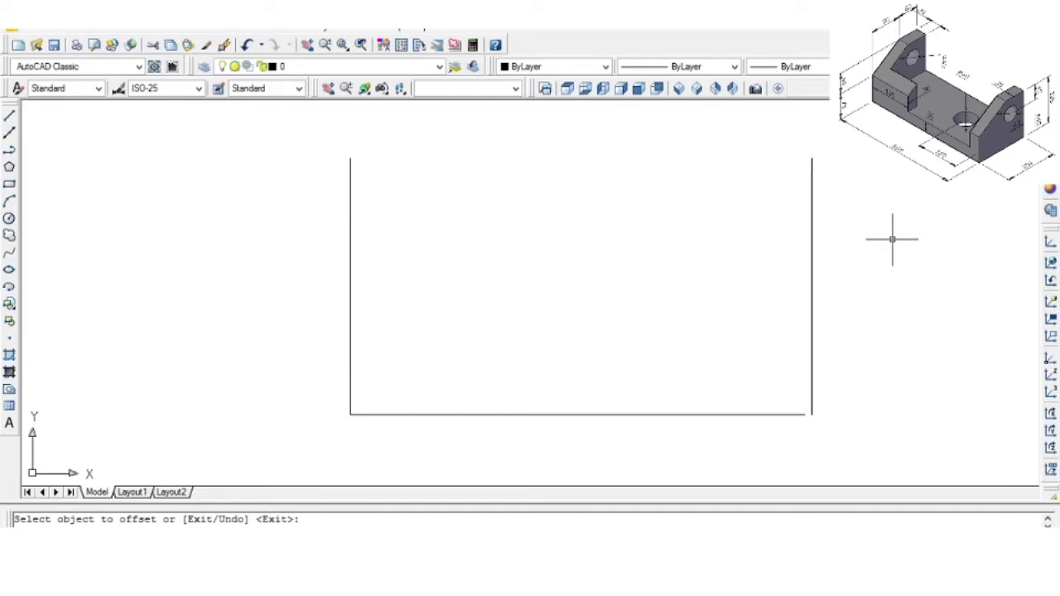
Offset the bottom horizontal line 135 upward to create the front view's top edge
key("Return")
key("Return")
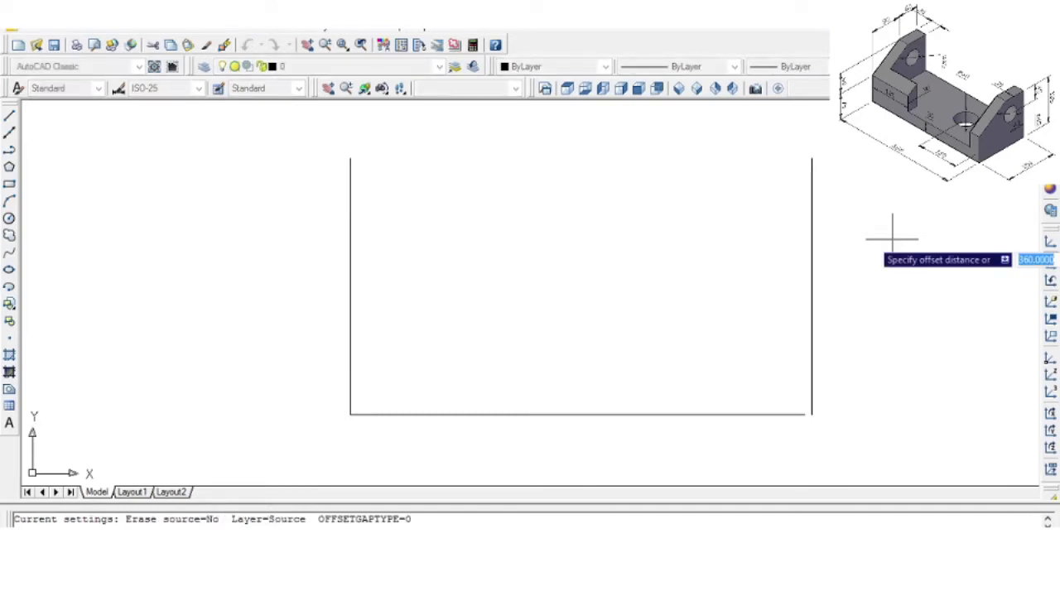
type("135")
key("Return")
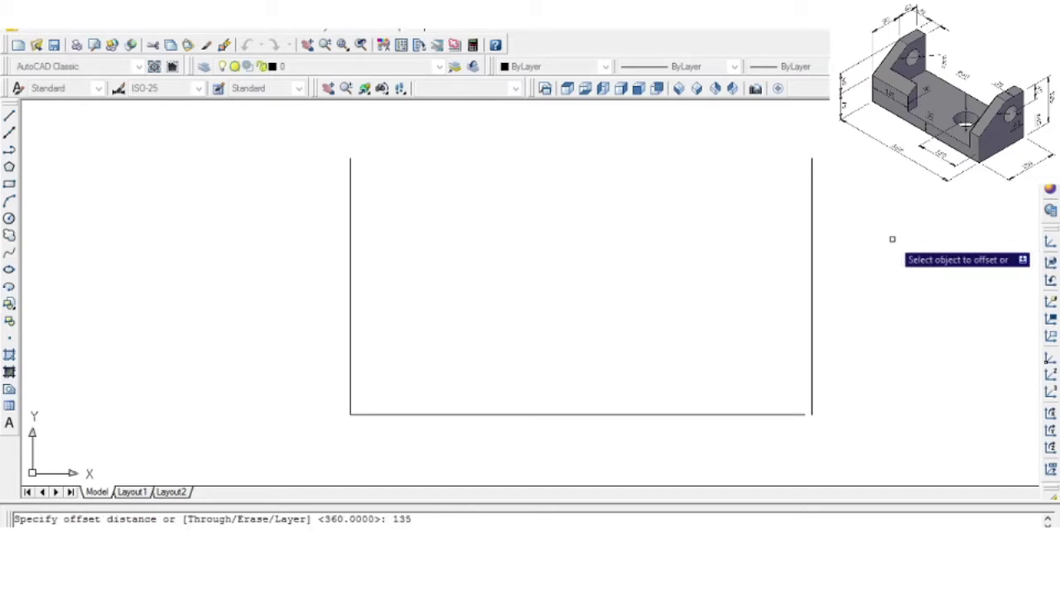
left_click(645, 413)
left_click(642, 369)
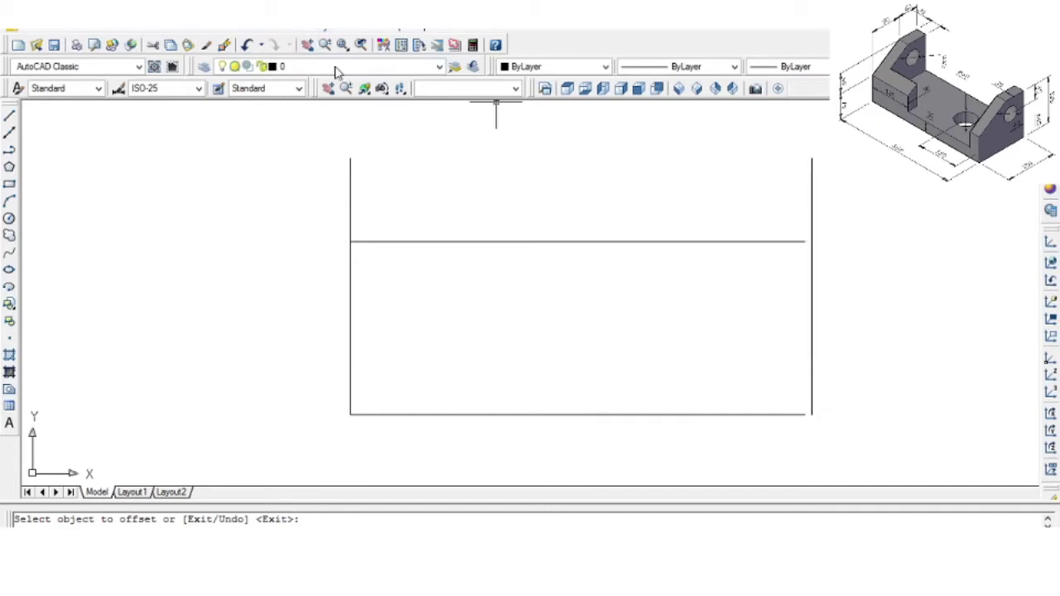
Join the right edge to the top and bottom lines in sharp corners with the Fillet command
left_click(315, 31)
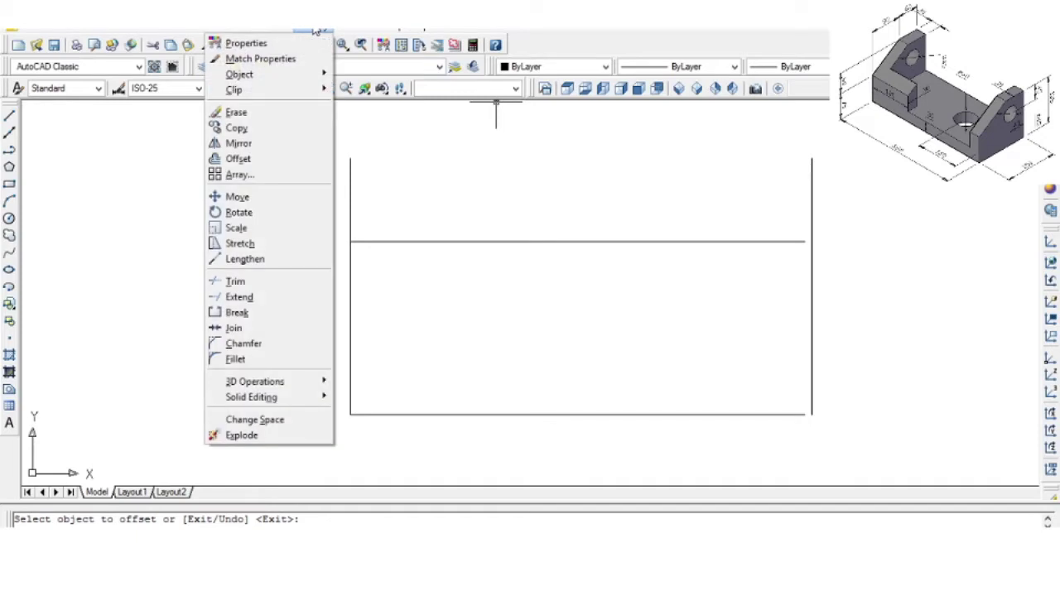
left_click(277, 359)
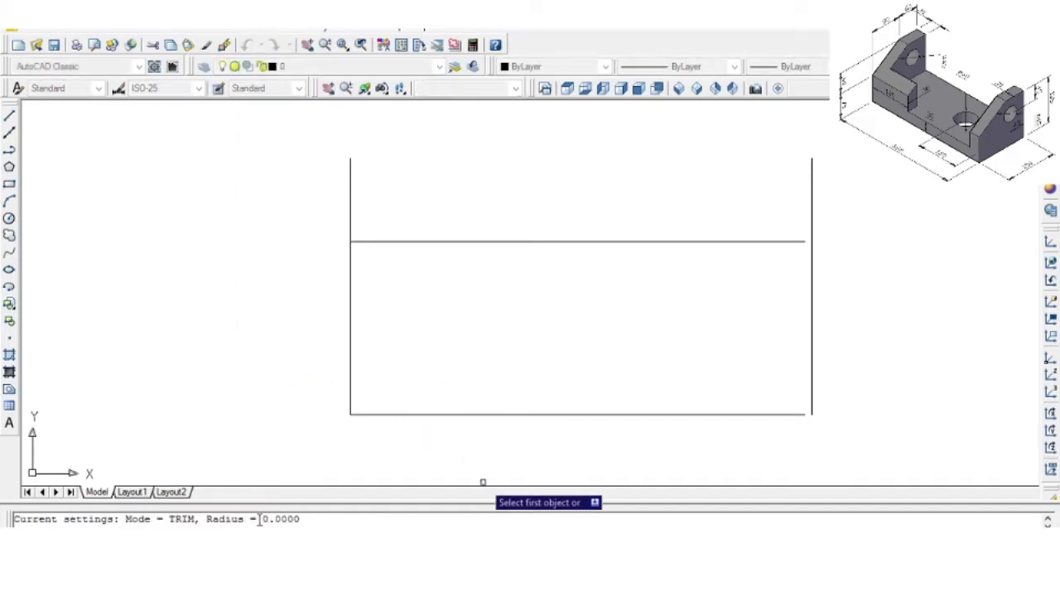
left_click(791, 241)
left_click(811, 257)
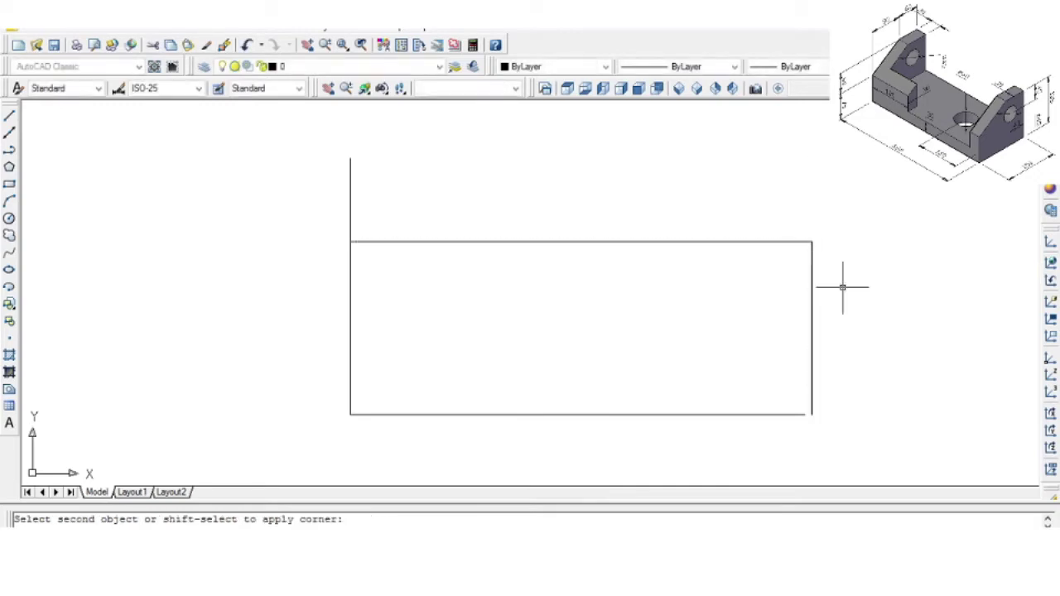
key("Return")
left_click(812, 406)
left_click(800, 413)
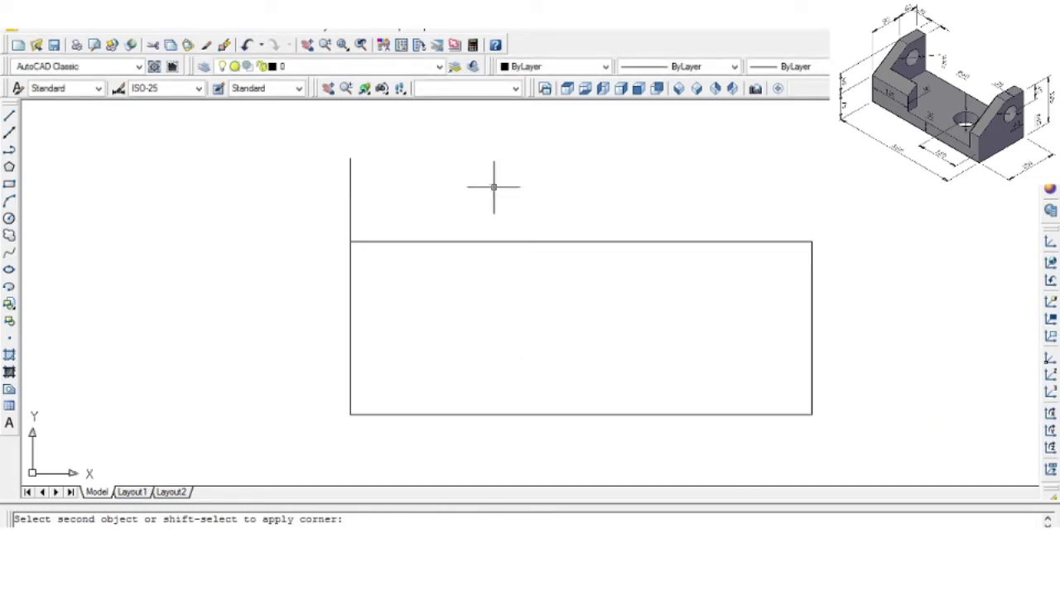
Trim off the part of the left line that extends above the top edge
type("tr")
key("Return")
key("Return")
left_click(346, 196)
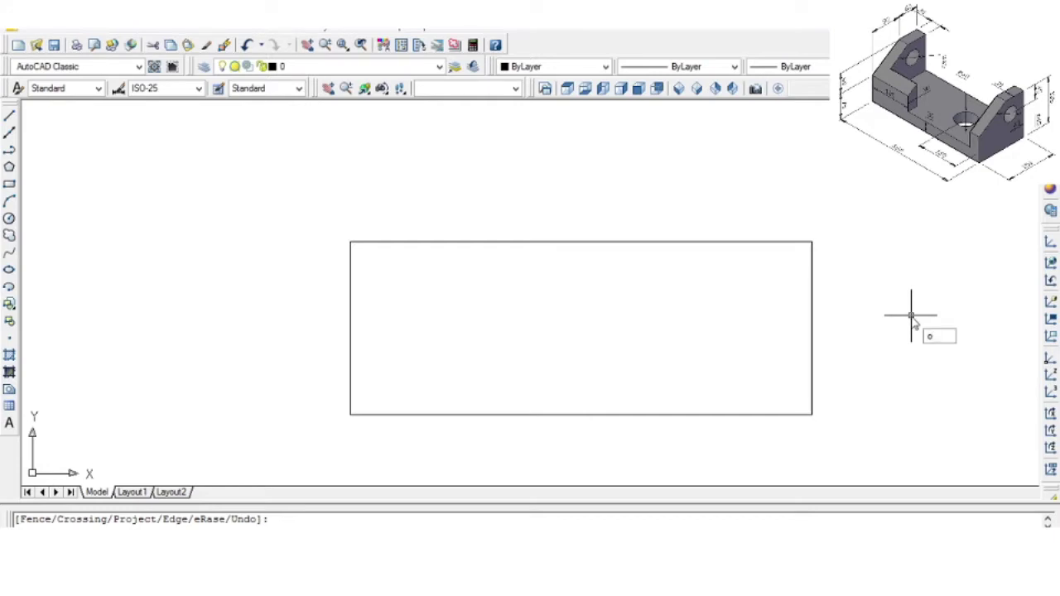
Offset the bottom edge 30 upward to mark the base thickness
key("Return")
type("30")
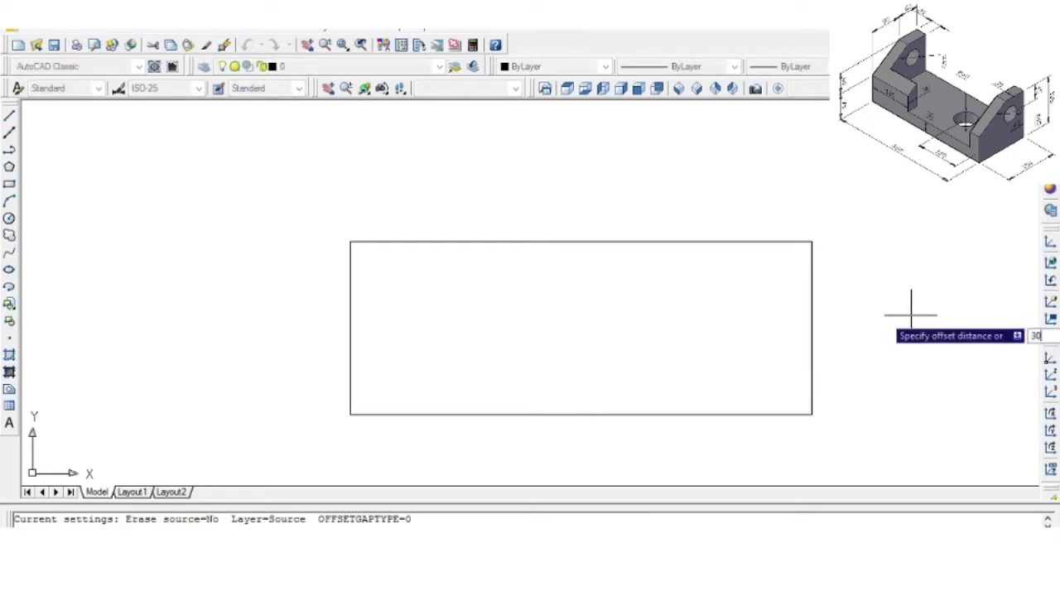
key("Return")
left_click(652, 414)
left_click(689, 346)
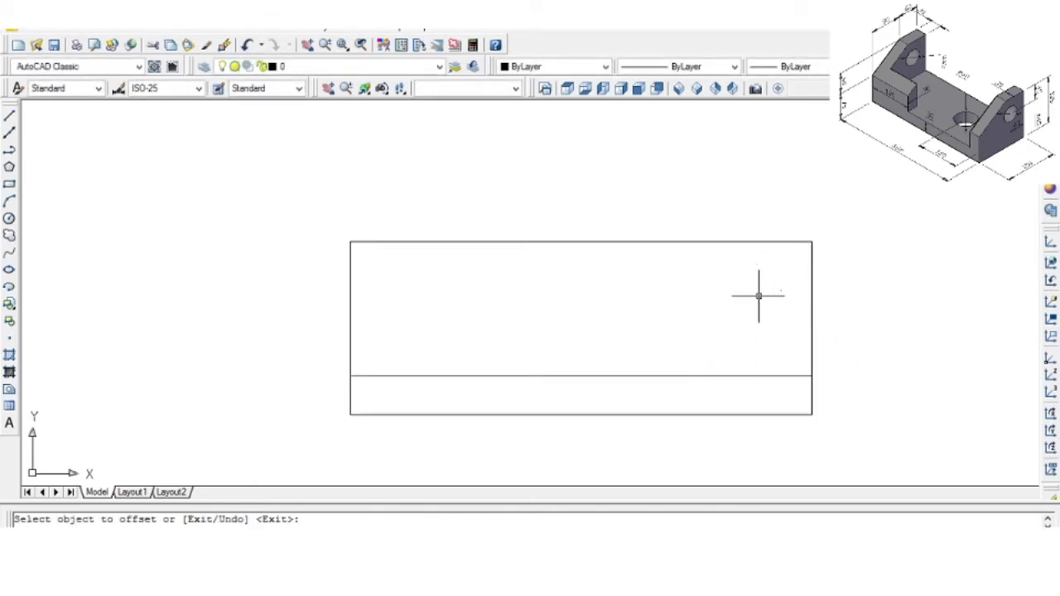
Offset the right and left edges 30 inward to mark the thickness of the two uprights
key("Return")
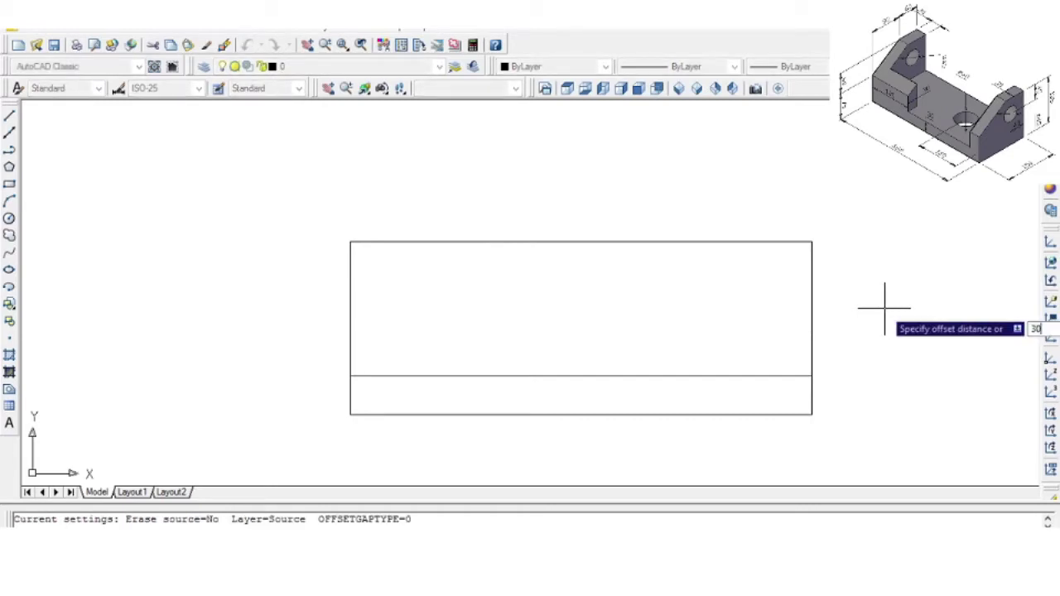
type("30")
key("Return")
left_click(813, 304)
left_click(726, 304)
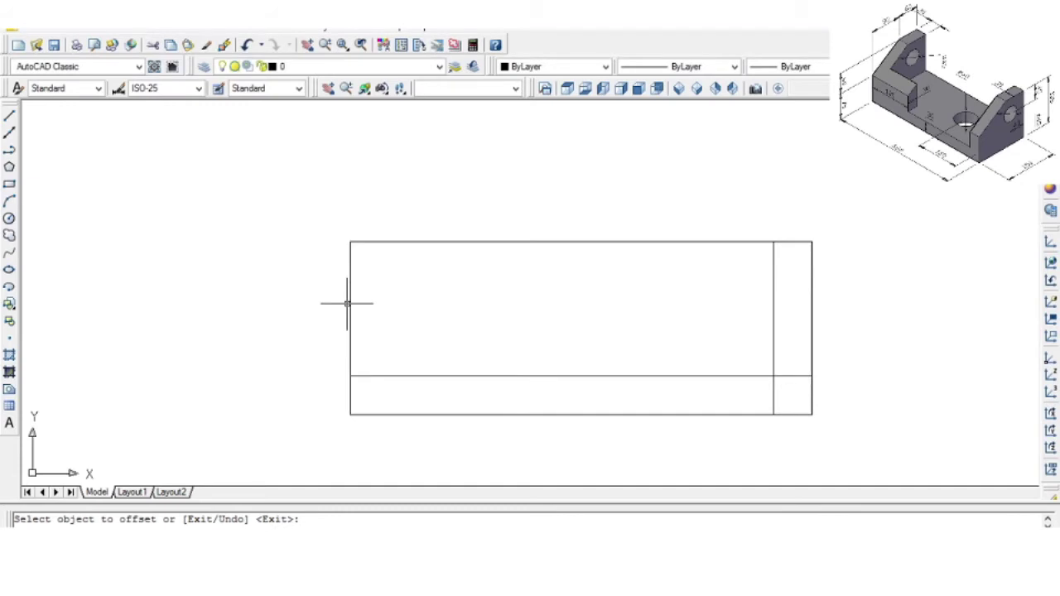
key("Return")
key("Return")
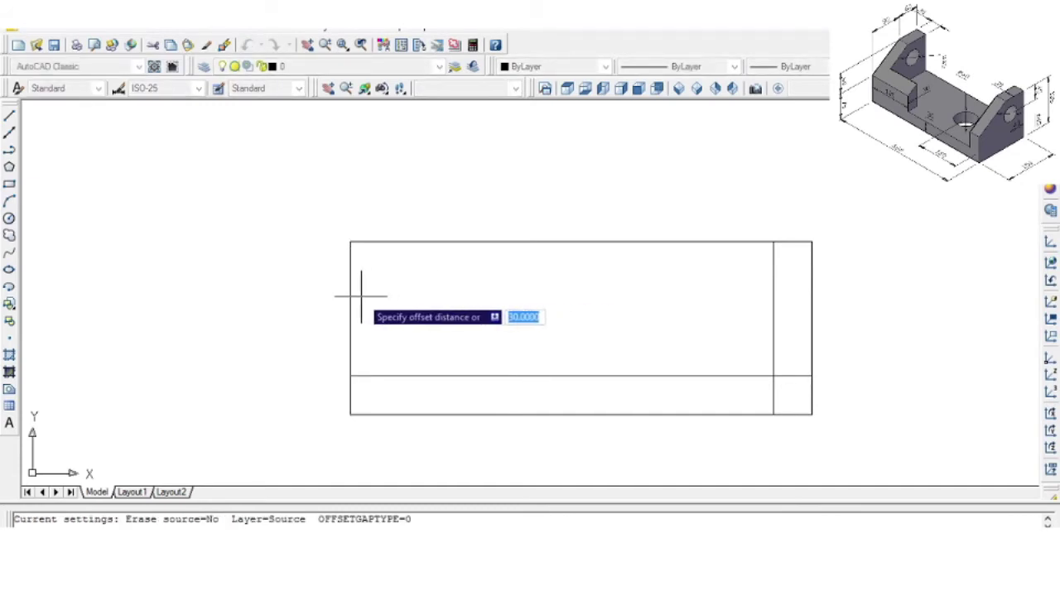
key("Return")
left_click(351, 294)
left_click(369, 298)
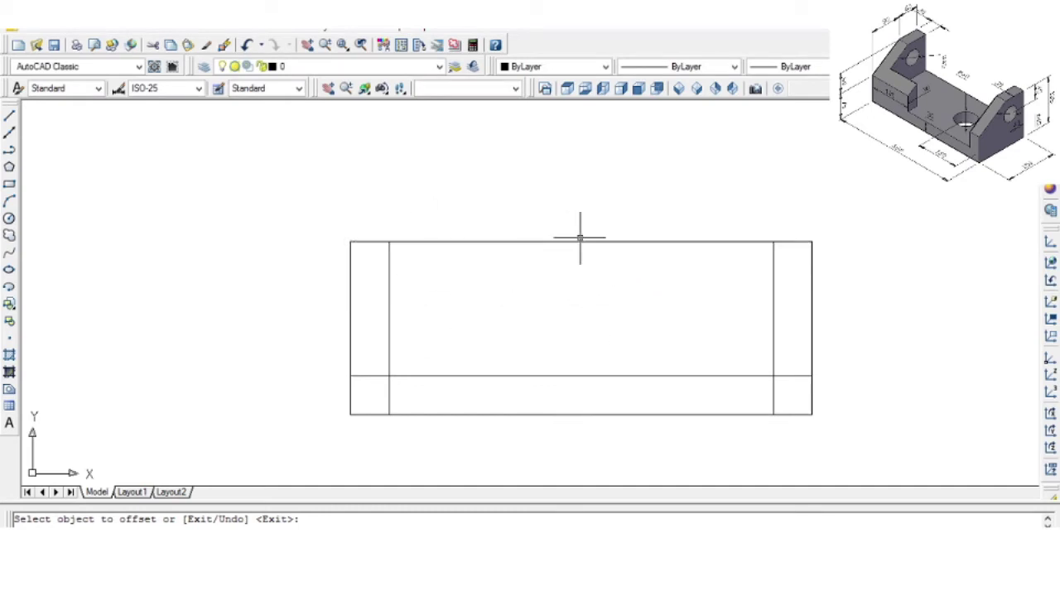
Trim away the top edge between the inner lines of the two uprights
type("r")
key("Return")
key("Return")
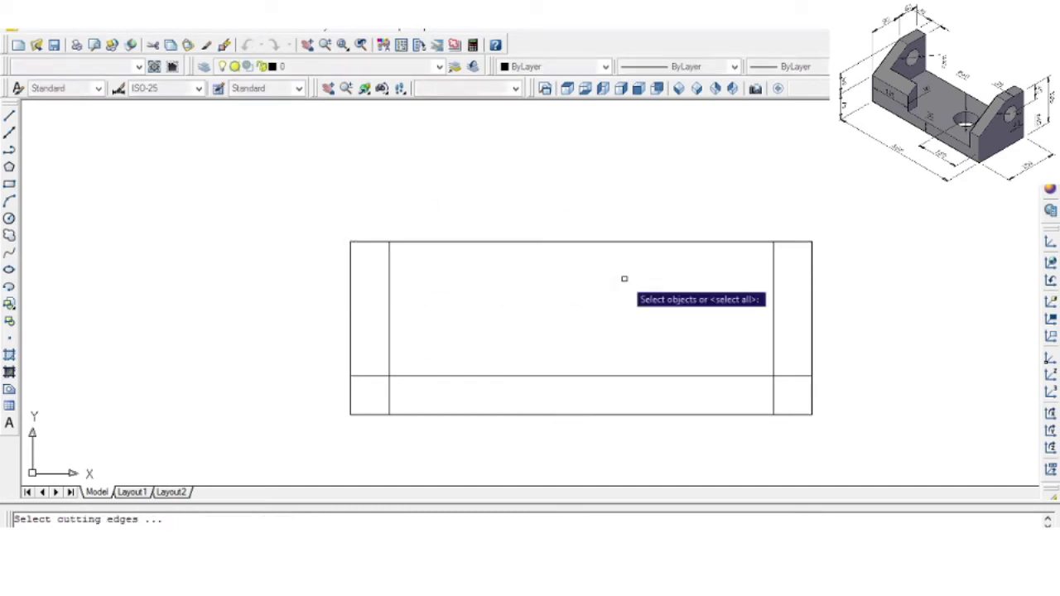
left_click(613, 242)
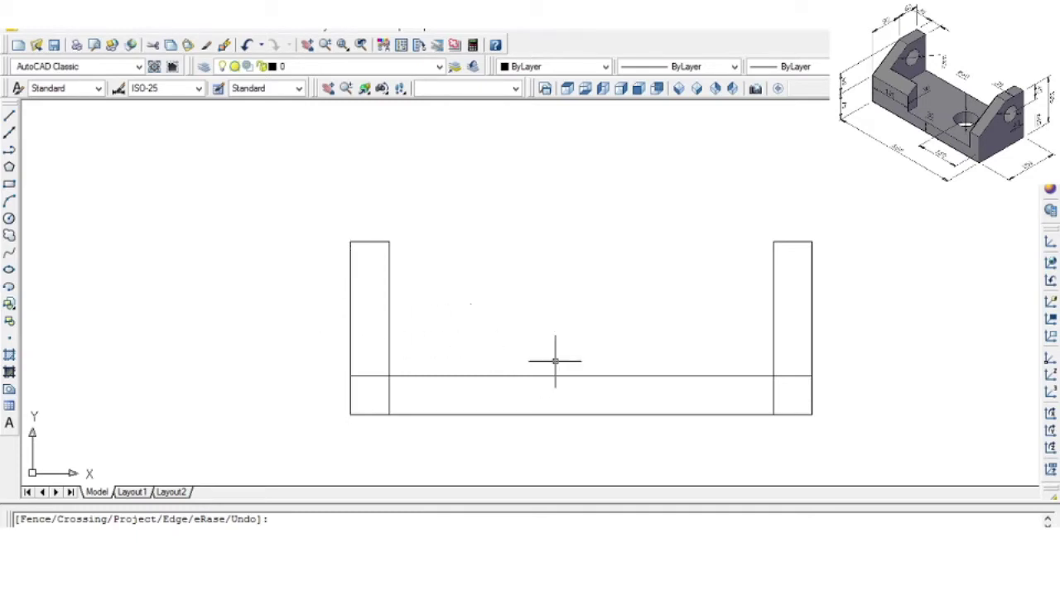
Offset the bottom edge 75 upward to mark the height of the raised block
key("Return")
type("75")
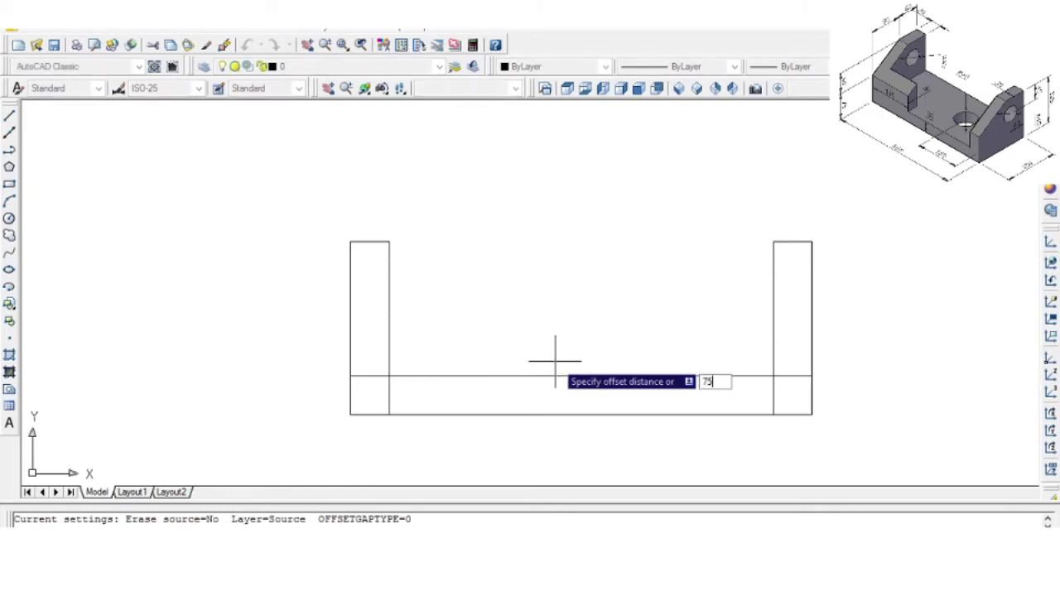
key("Return")
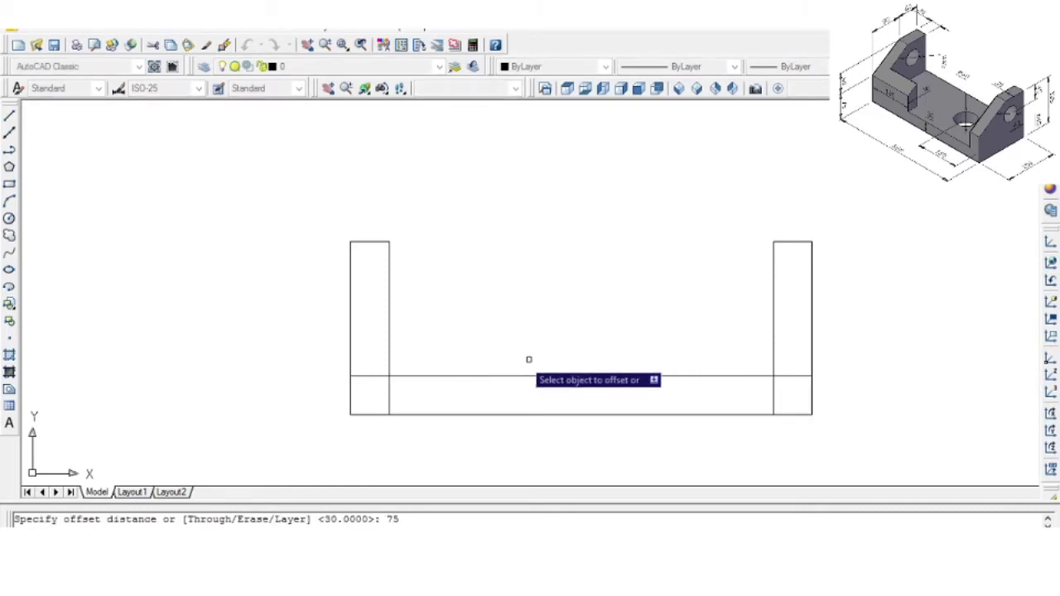
left_click(503, 415)
left_click(502, 307)
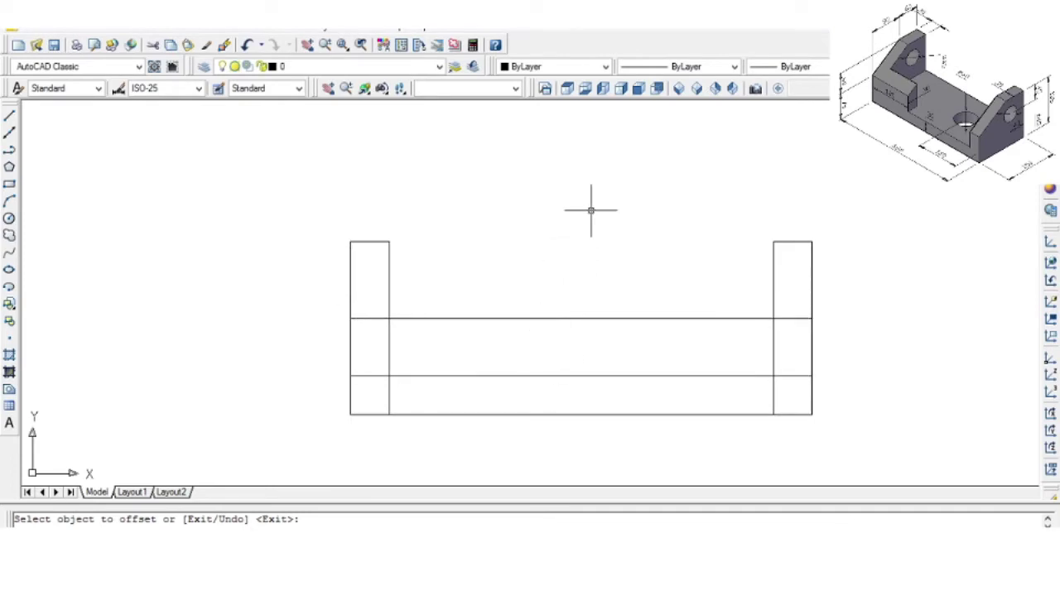
Offset the left edge 120 to the right to mark the end of the raised block
key("Return")
key("Return")
type("12")
key("Return")
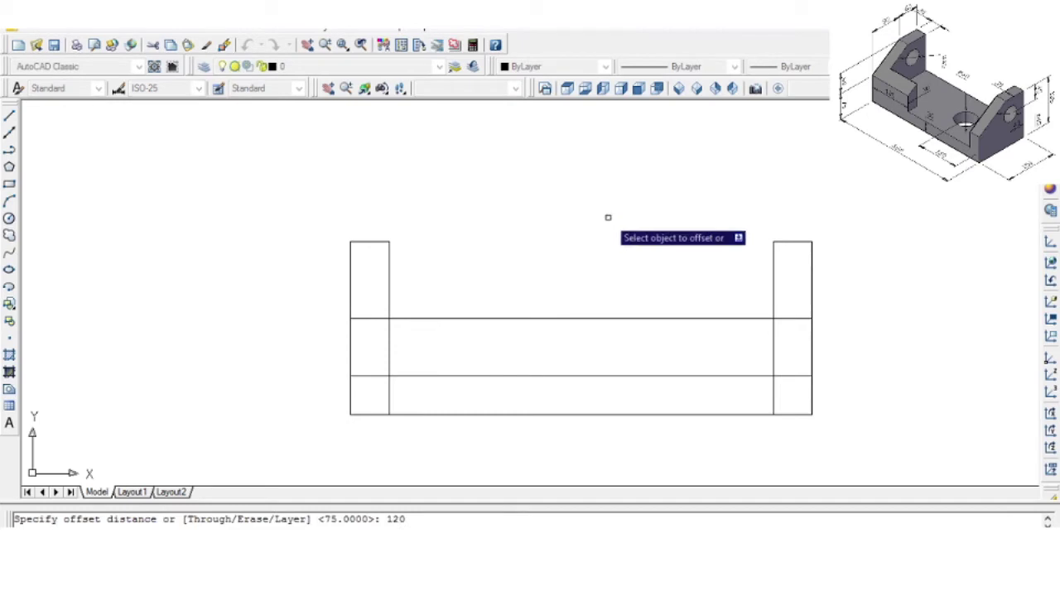
left_click(351, 291)
left_click(621, 269)
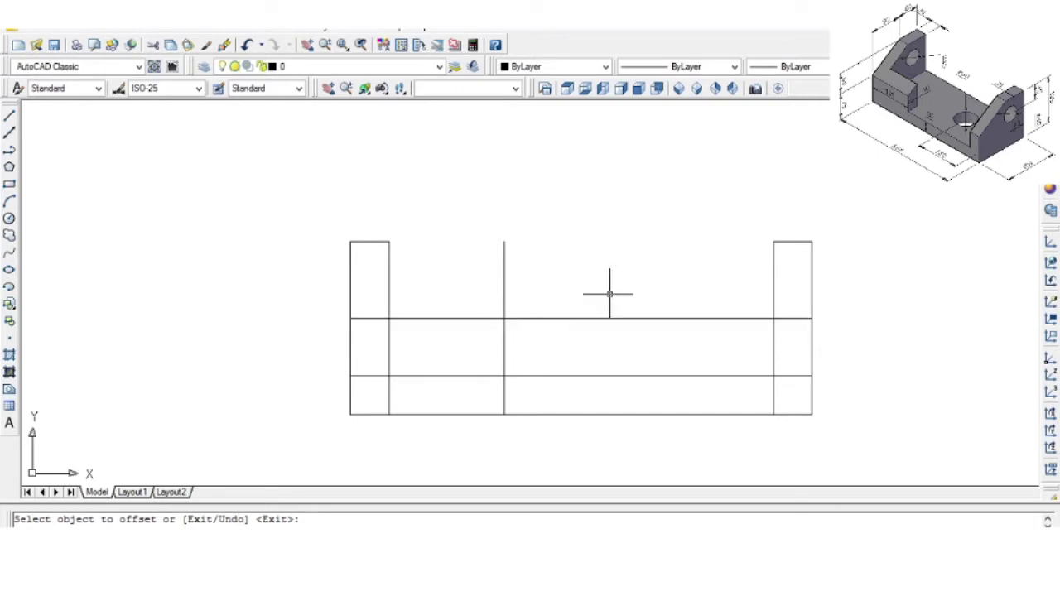
Trim the raised block's top line between the block and right upright, and its end line above that height
type("tr")
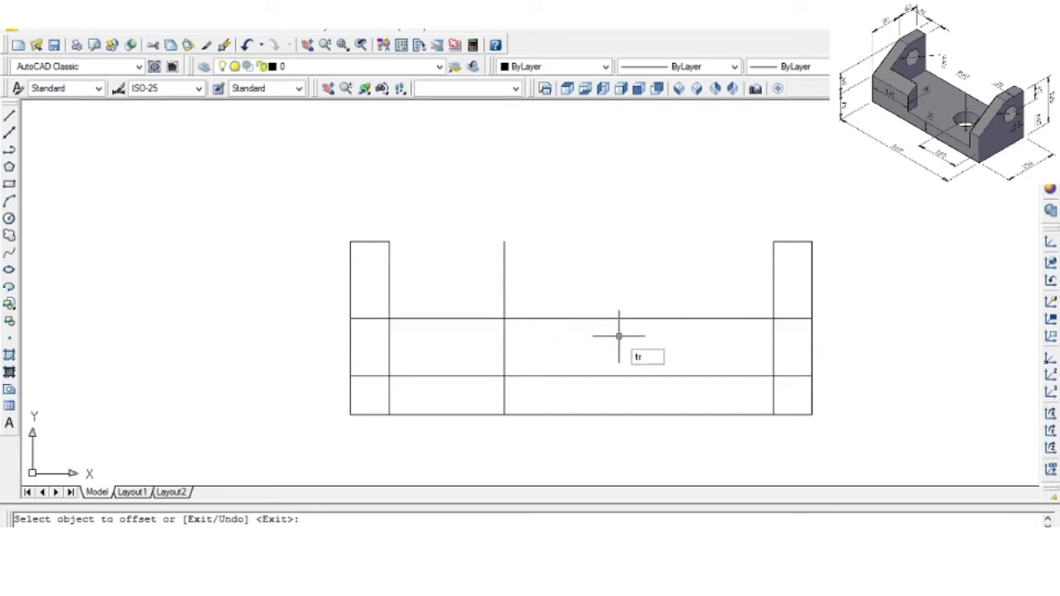
key("Return")
key("Return")
left_click(571, 318)
left_click(503, 297)
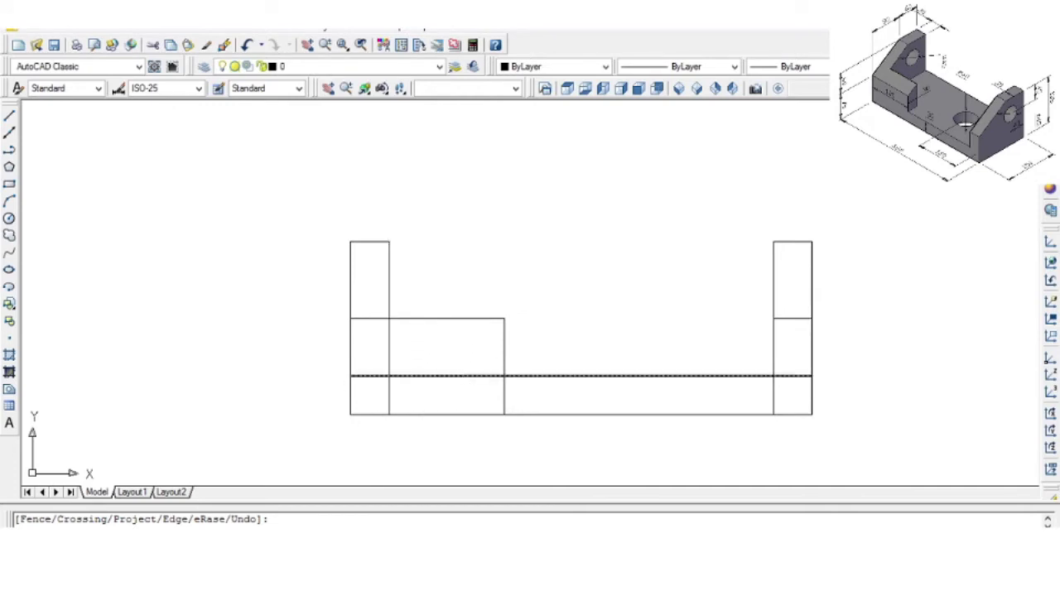
Trim the base line and left upright's inner line inside the raised block, and the block's end line within the base
left_click(442, 350)
left_click(377, 395)
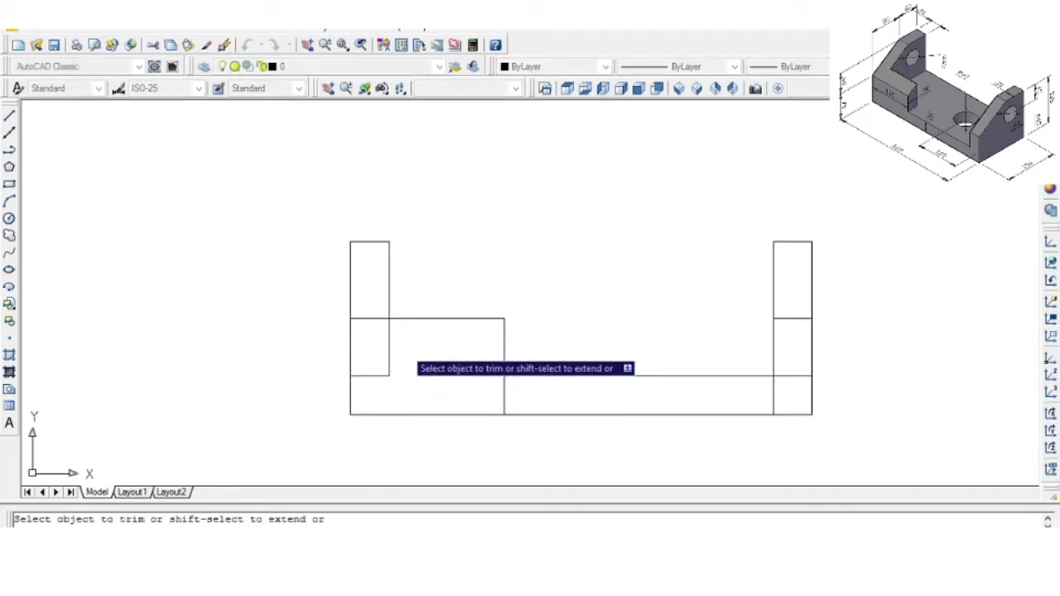
left_click(388, 364)
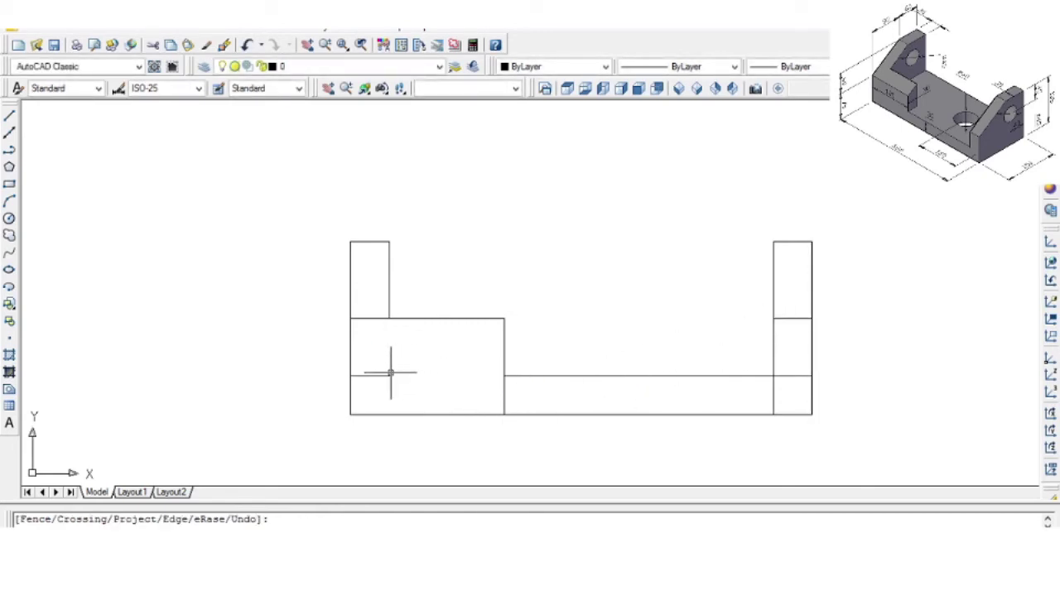
left_click(539, 382)
left_click(466, 405)
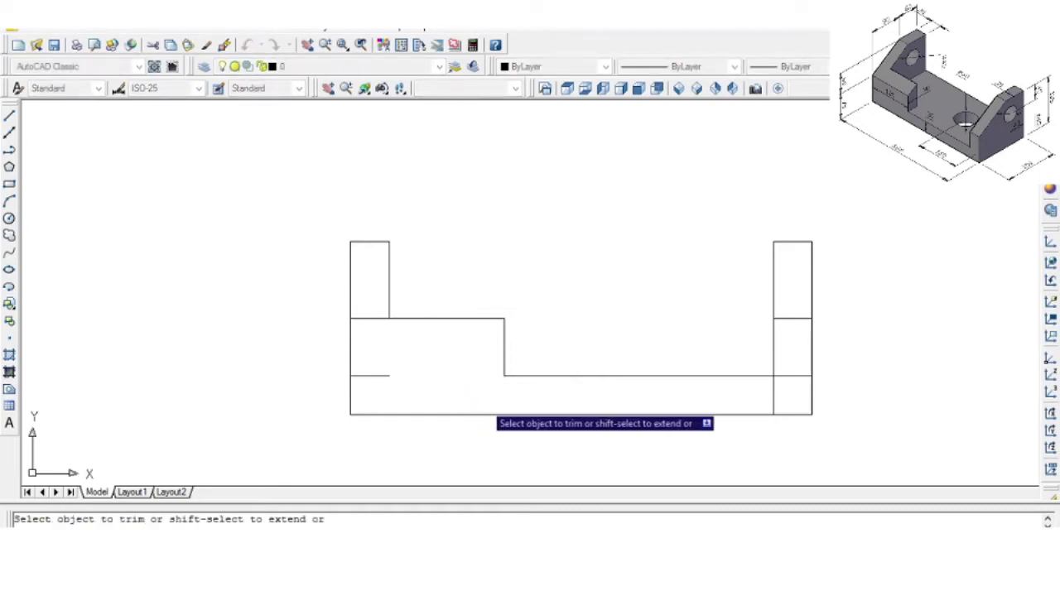
Trim the right upright's inner line within the base and the base line crossing beneath that upright
left_click(795, 390)
left_click(738, 397)
left_click(797, 356)
left_click(785, 391)
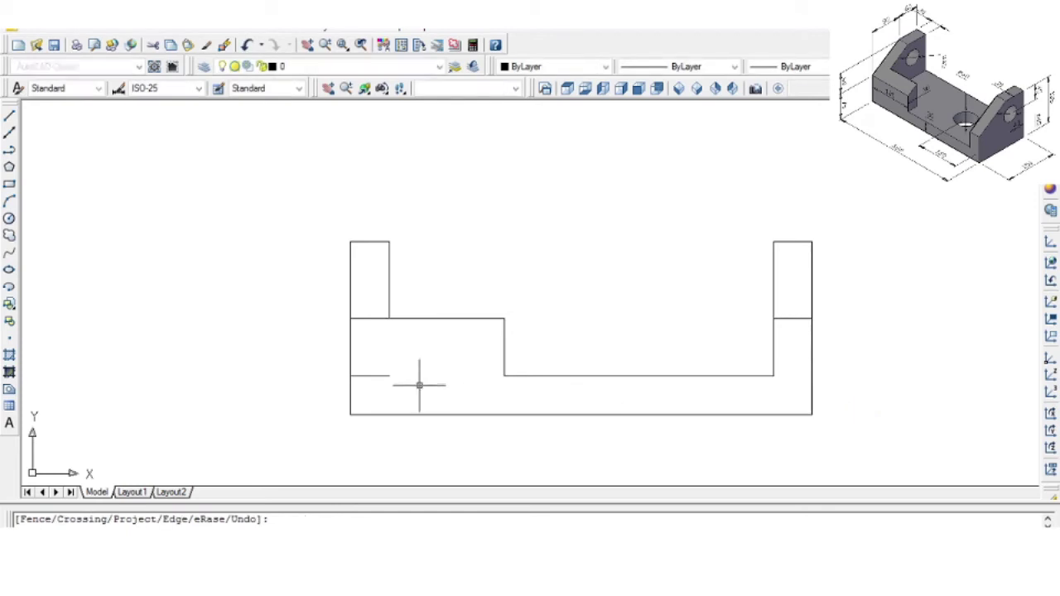
Delete the leftover short base line segment beneath the left upright
key("Escape")
left_click(379, 376)
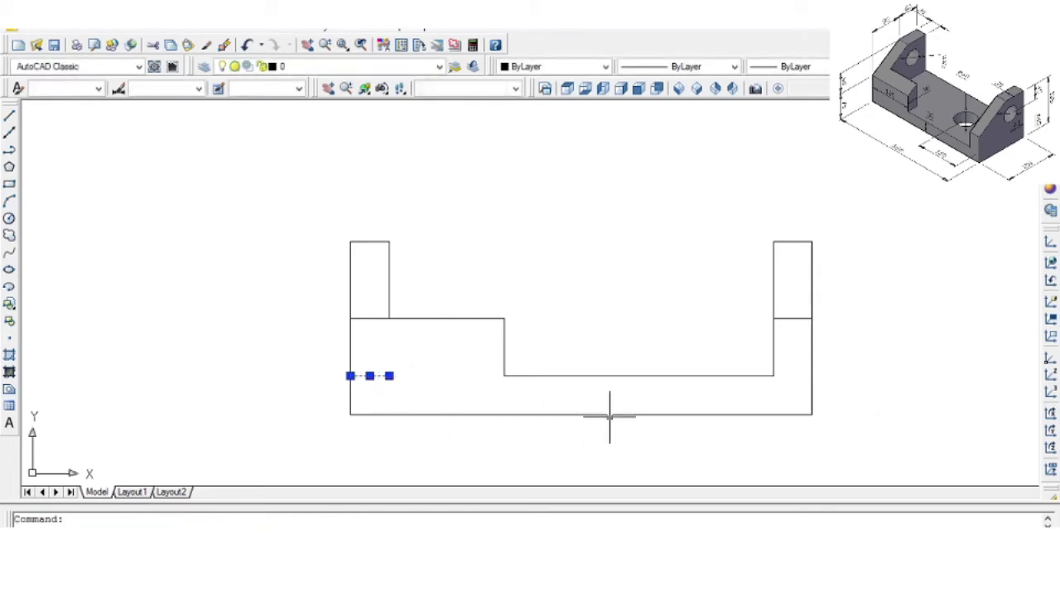
key("Delete")
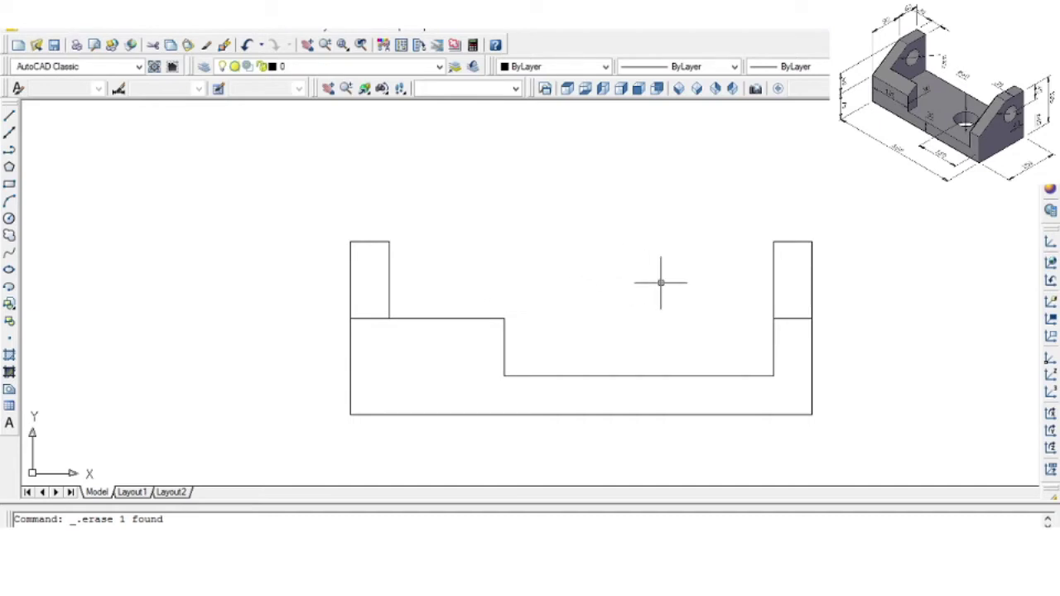
Draw a horizontal projection line rightward from the front view's lower-right corner, well past the outline
scroll(643, 253, "down", 1)
middle_click_drag(820, 287, 671, 283)
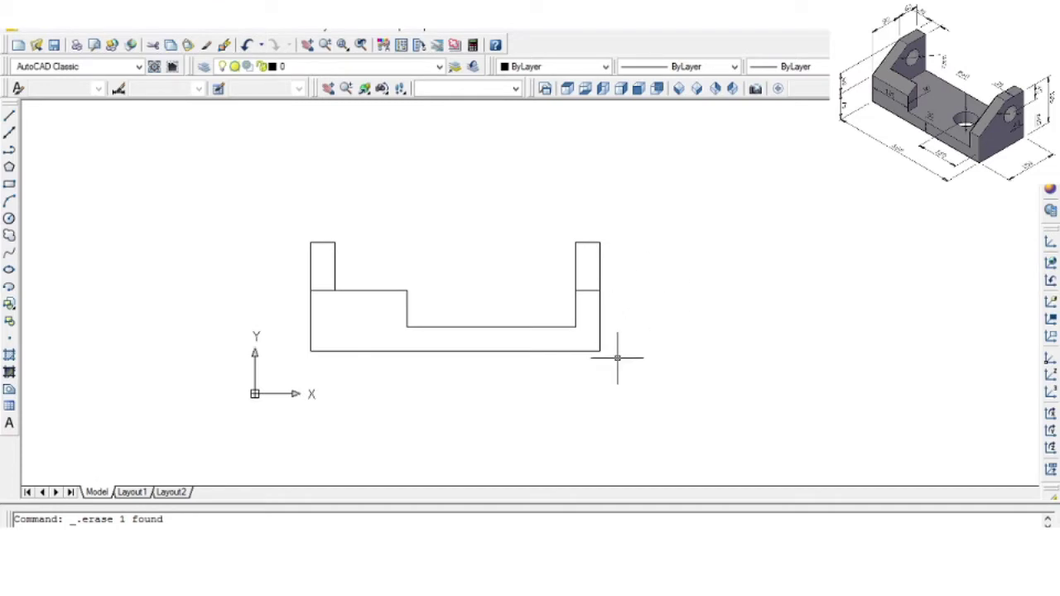
scroll(637, 324, "up", 1)
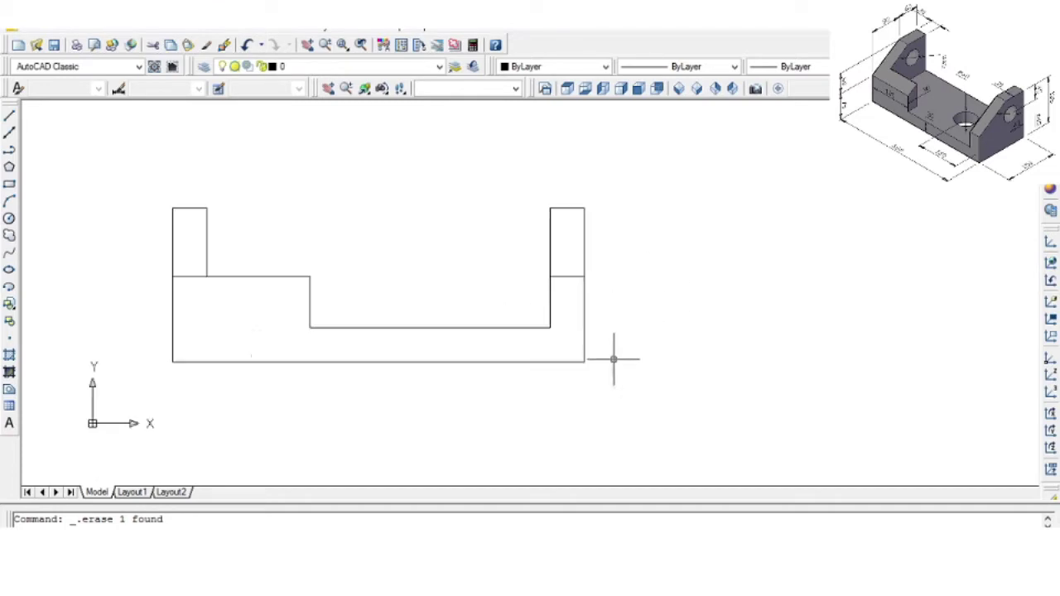
type("l")
key("Return")
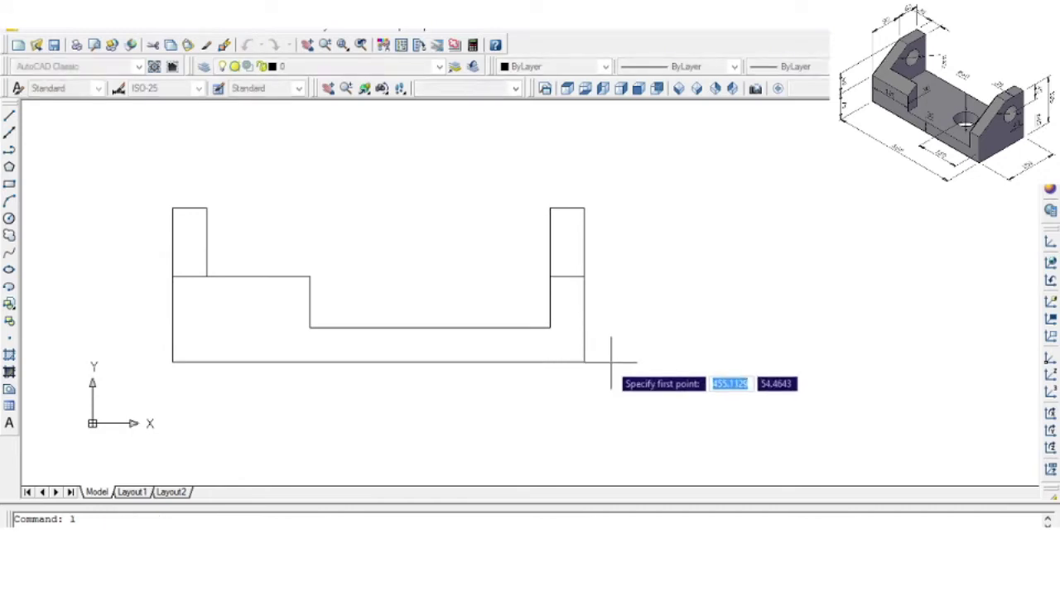
left_click(585, 361)
left_click(941, 385)
key("Return")
Draw horizontal projection lines rightward from the right upright's shoulder line and from its top corner
key("Return")
left_click(585, 277)
left_click(758, 286)
key("Return")
key("Return")
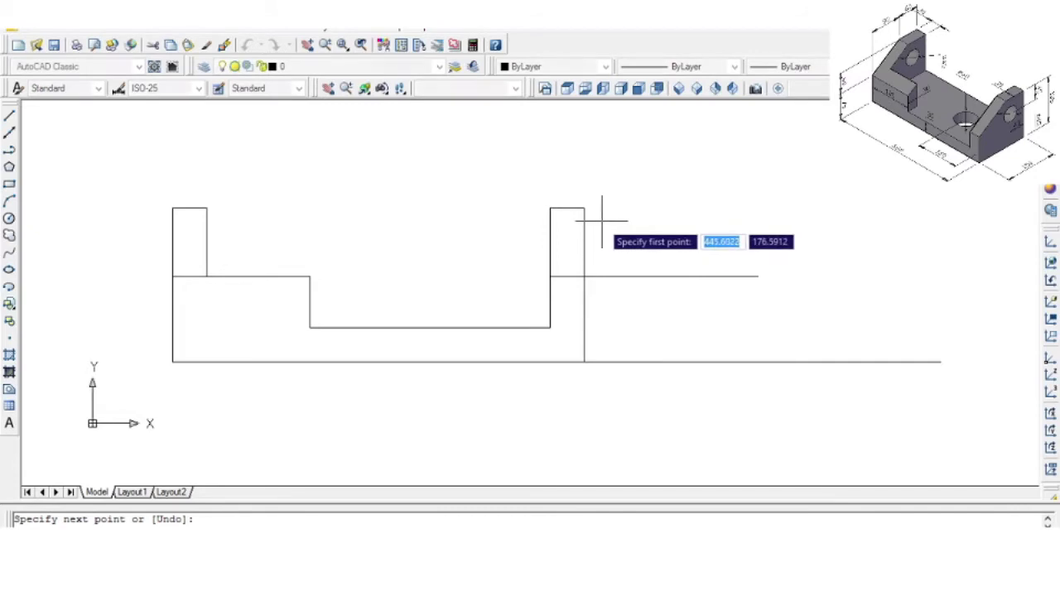
left_click(585, 208)
left_click(917, 203)
key("Return")
Draw a vertical line across the three projection lines as the side view's left edge
key("Return")
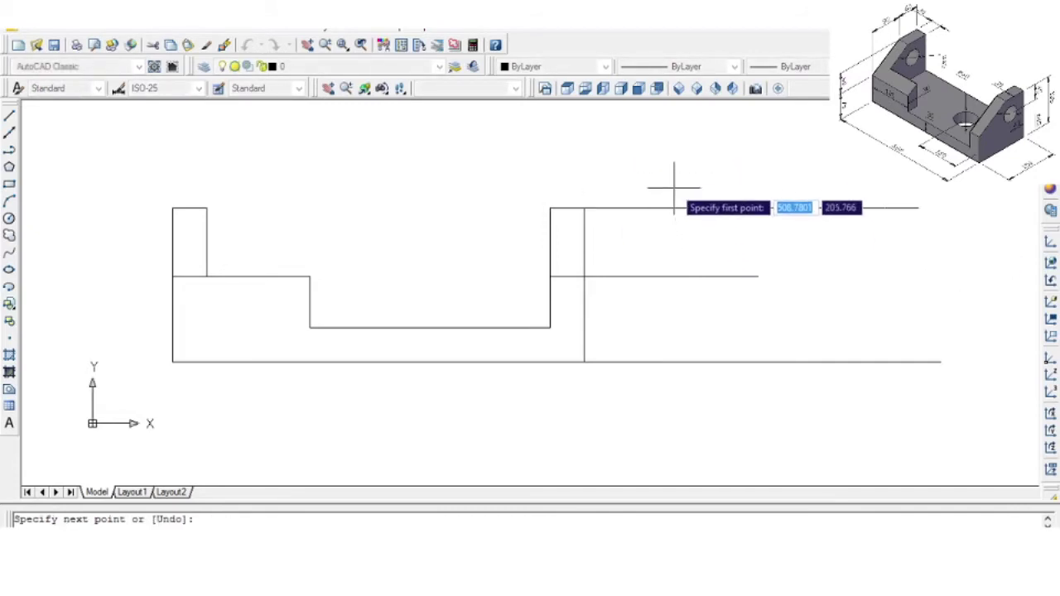
left_click(687, 167)
left_click(698, 394)
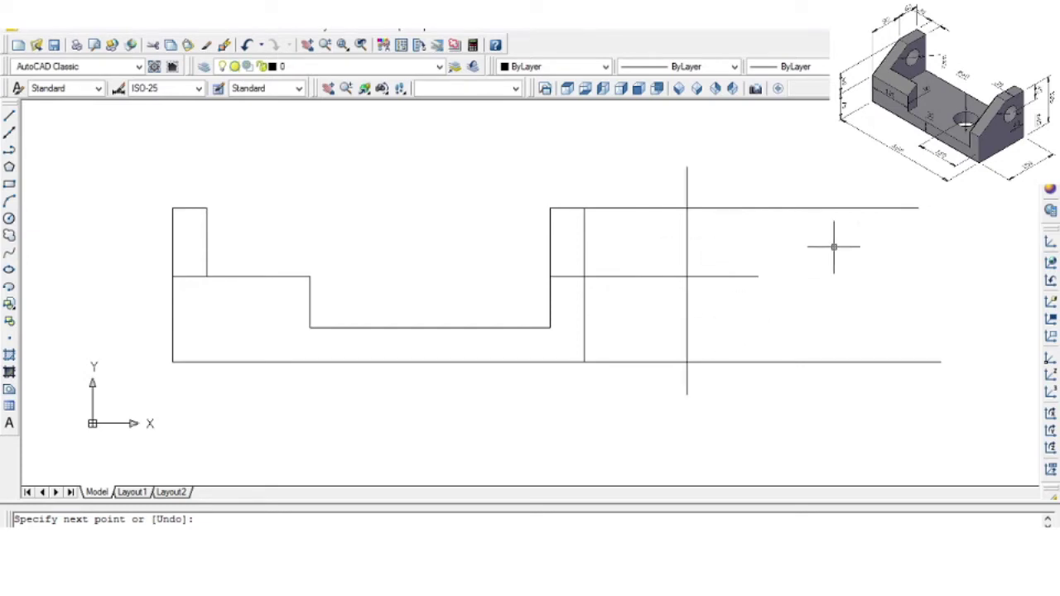
key("Escape")
Offset the side view's left vertical line 90 to the right to mark the top of the slope
type("o")
key("Return")
type("9")
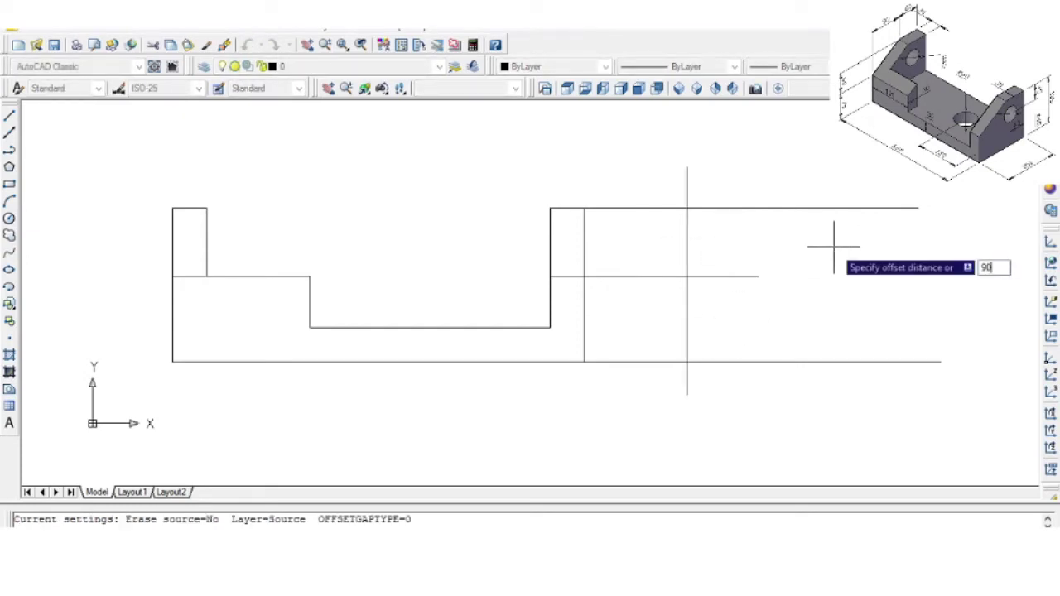
type("0")
key("Return")
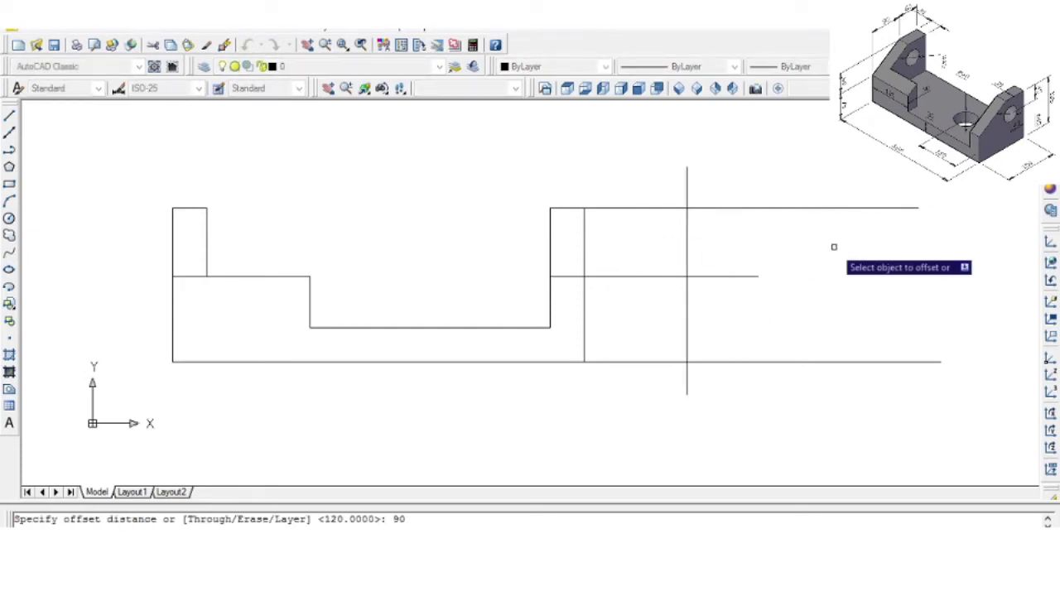
left_click(686, 238)
left_click(835, 240)
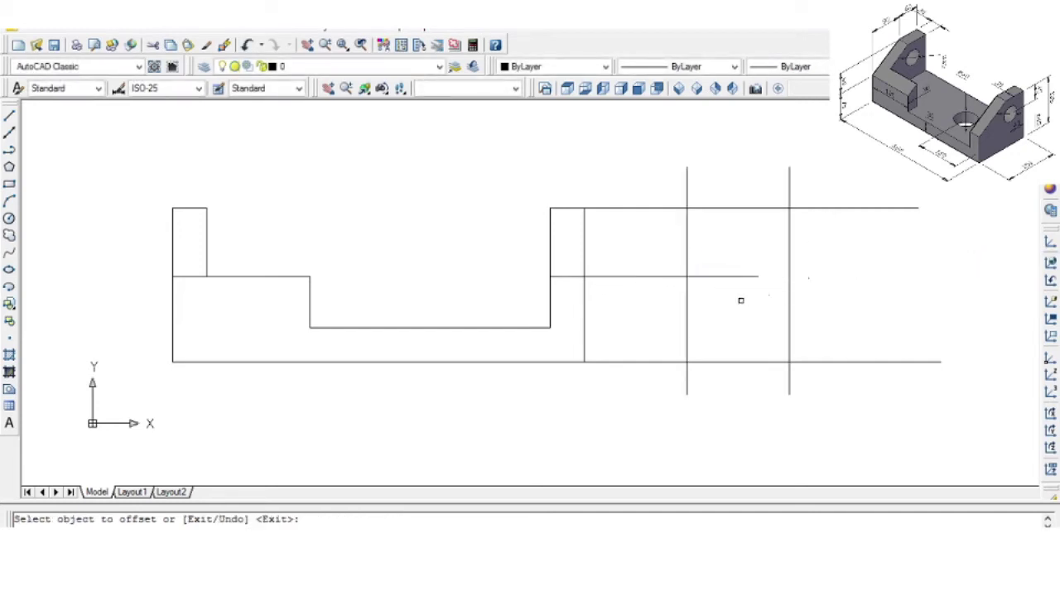
key("Return")
Draw the sloped edge from the left vertical's shoulder intersection to the offset line's intersection with the top projection line
type("l")
key("Return")
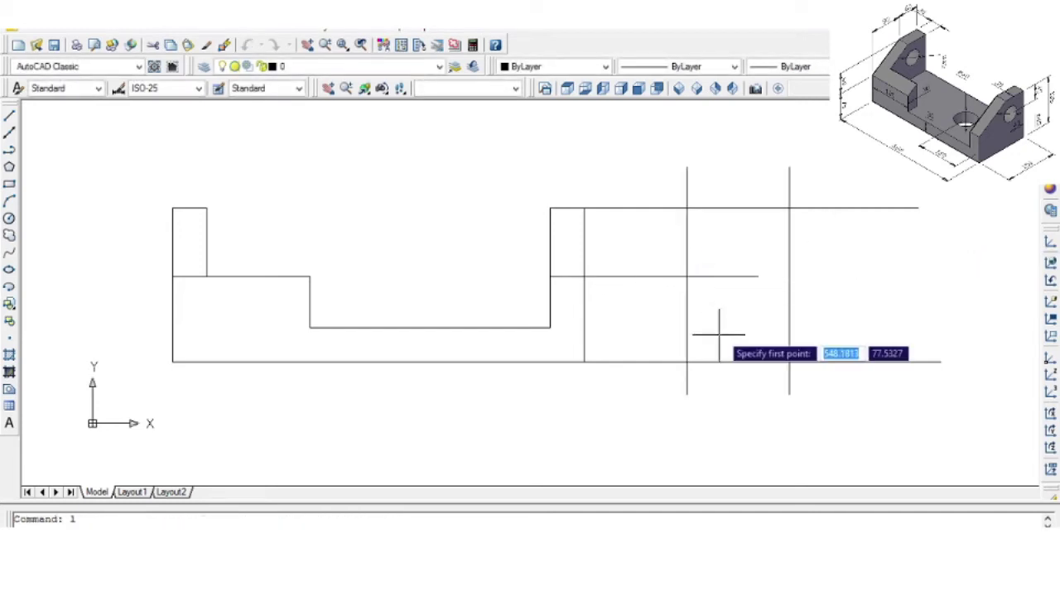
left_click(686, 276)
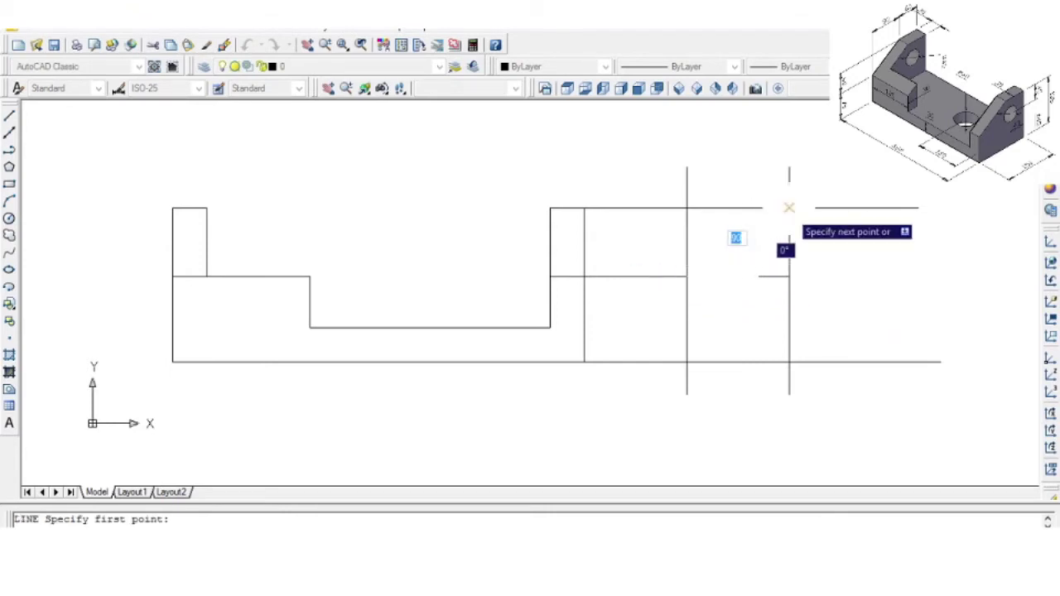
left_click(790, 208)
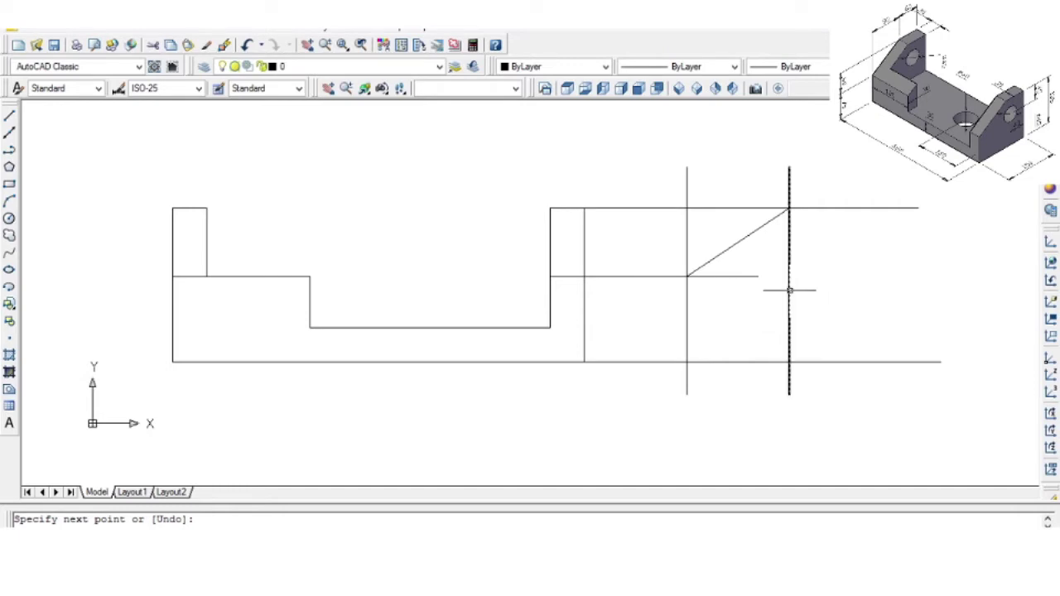
key("Return")
Offset the vertical line at the top of the slope 60 to the right for the side view's right edge
type("o")
key("Return")
type("60")
key("Return")
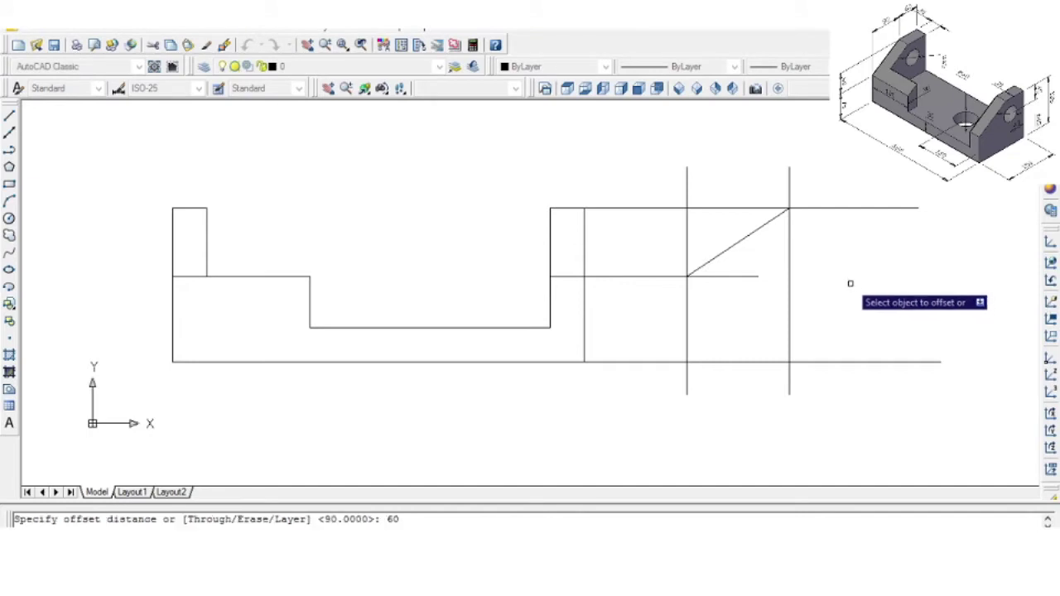
left_click(790, 266)
left_click(904, 277)
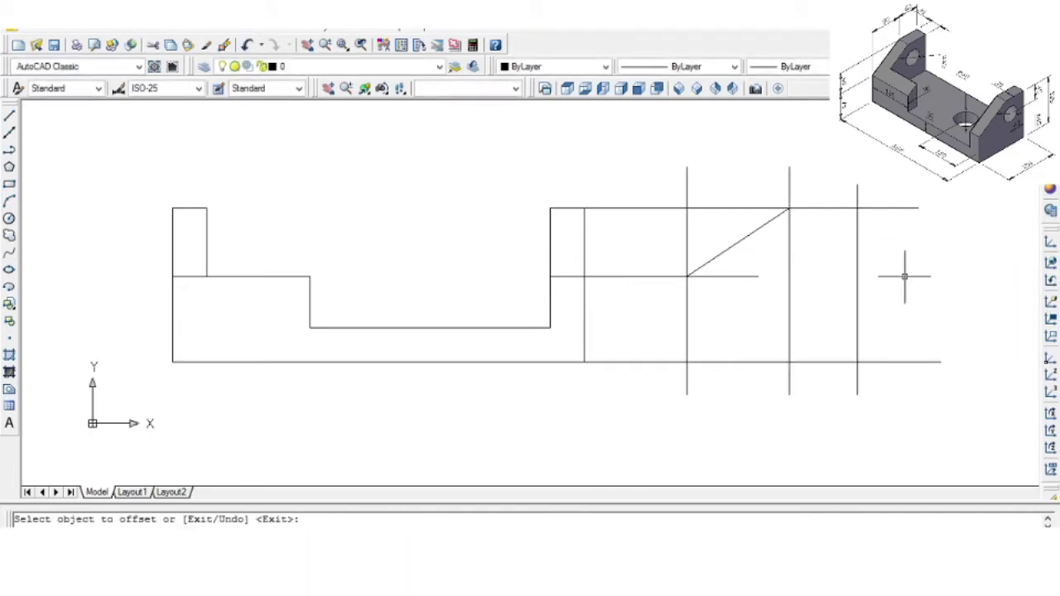
key("Return")
Trim the side view's overhanging lines beyond its right edge and above its top, and the pieces crossing above the slope
type("tr")
key("Return")
key("Return")
left_click(958, 183)
left_click(890, 419)
left_click(738, 155)
left_click(888, 185)
left_click(602, 163)
left_click(710, 216)
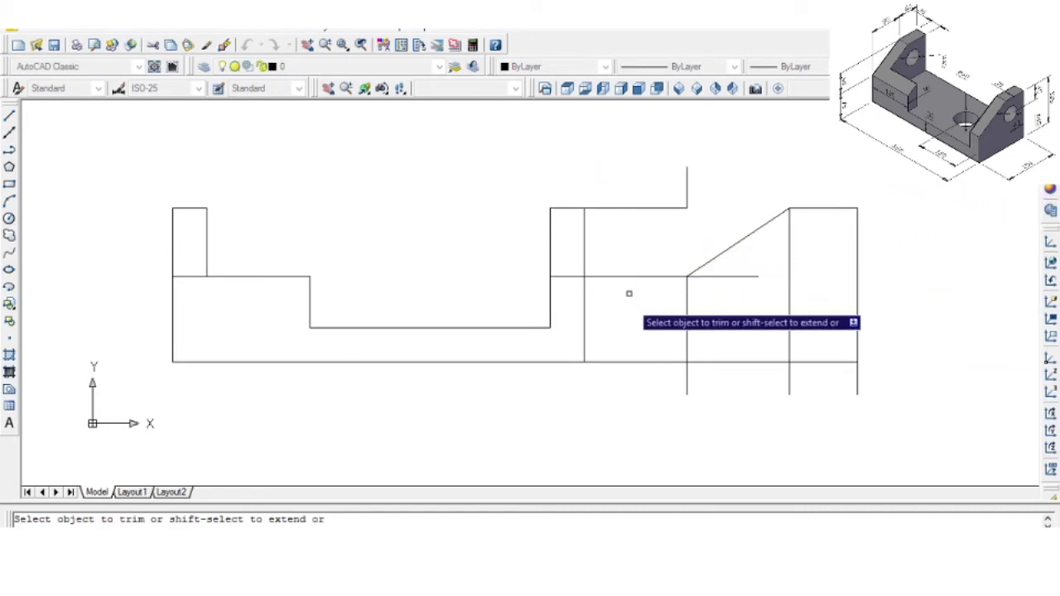
Trim the base projection line between the two views and the vertical ends below the side view's base
left_click(622, 349)
left_click(651, 403)
left_click(657, 372)
left_click(913, 421)
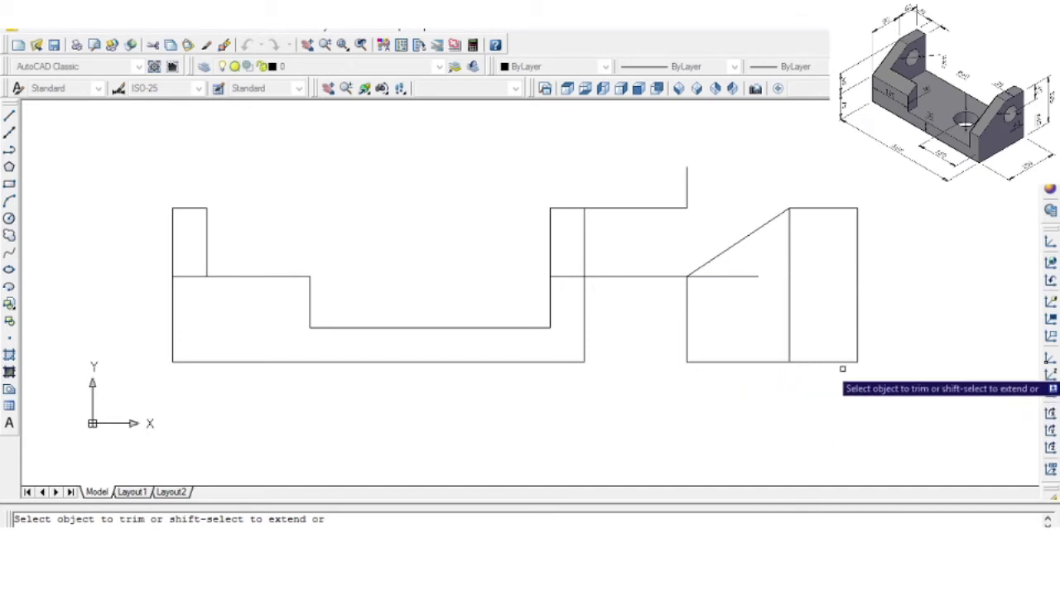
key("Return")
Delete the vertical construction line inside the side view, the shoulder projection line and the leftover top projection pieces
left_click(789, 304)
left_click(662, 277)
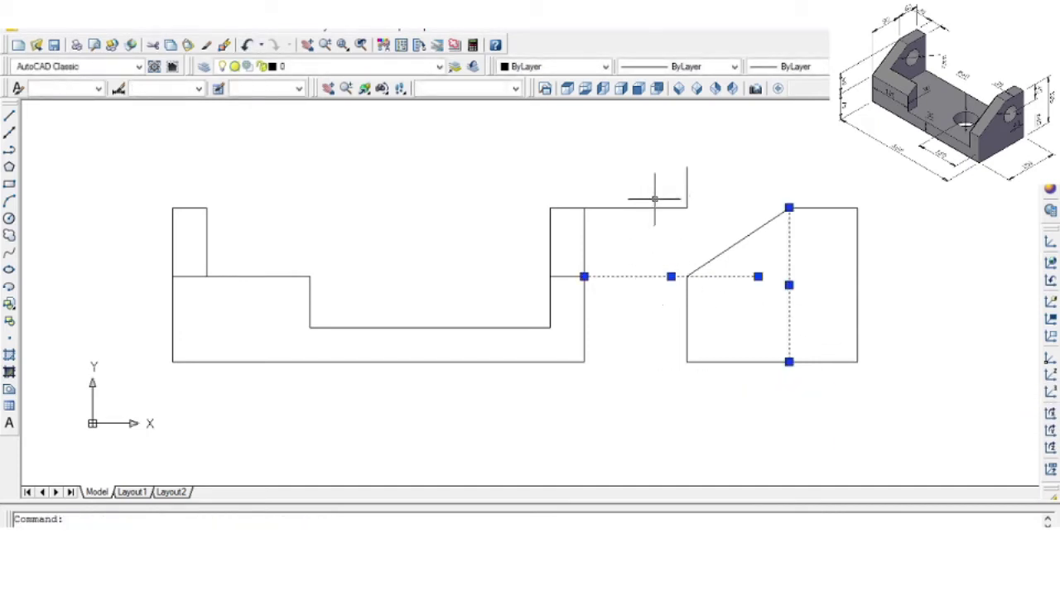
left_click(710, 160)
left_click(665, 232)
key("Delete")
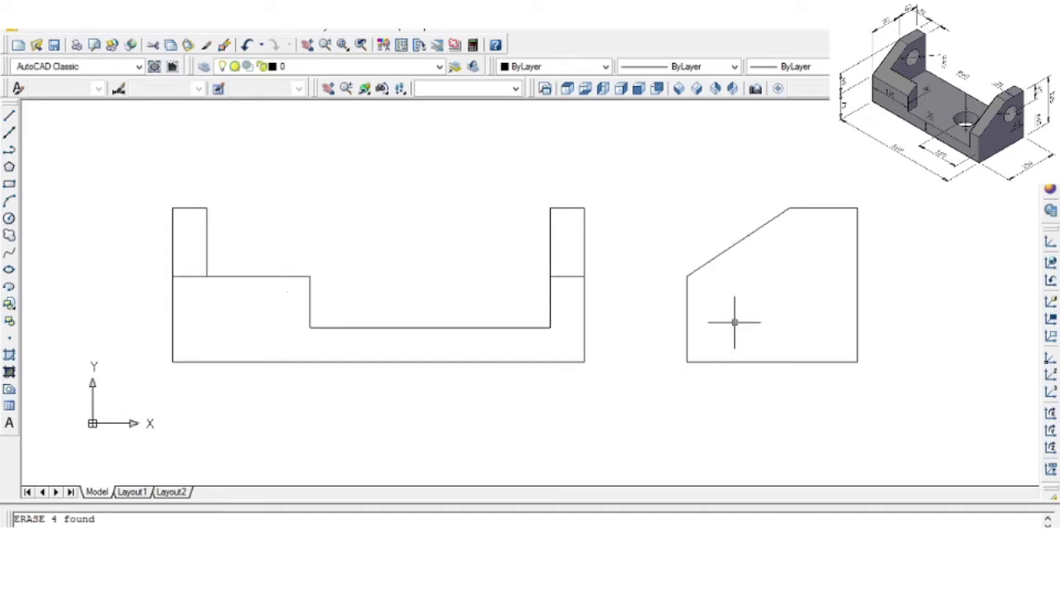
Offset the side view's left edge 30 to the right
type("o")
key("Return")
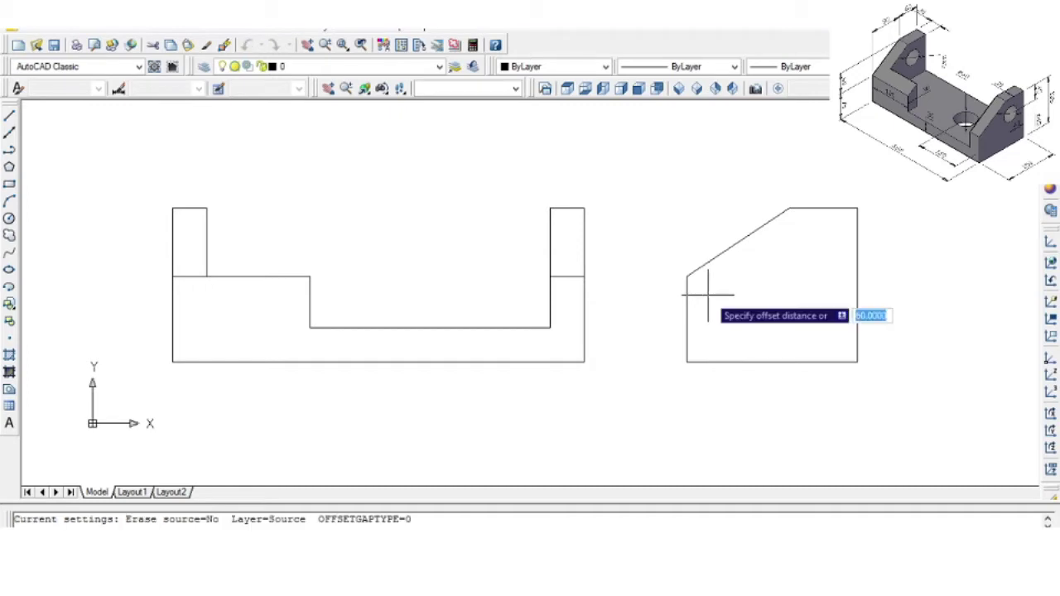
type("30")
key("Return")
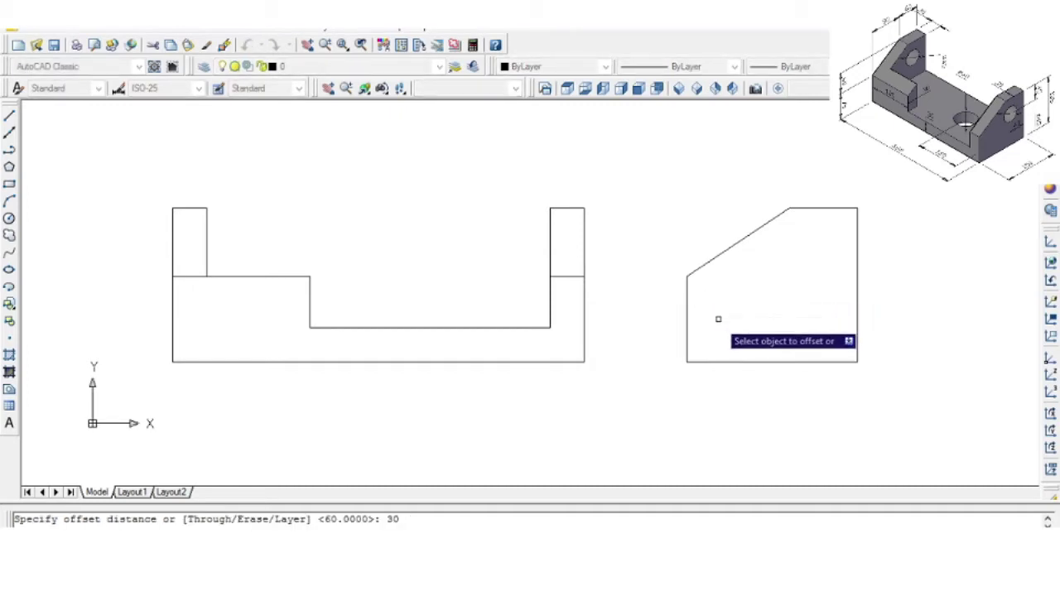
left_click(687, 309)
left_click(751, 304)
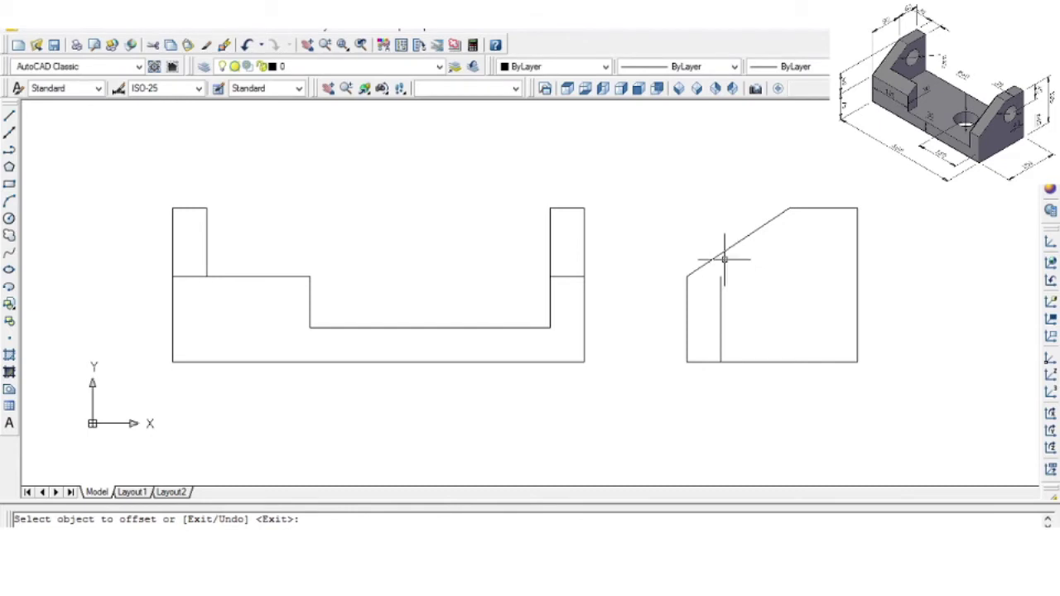
key("Escape")
type("l")
key("Return")
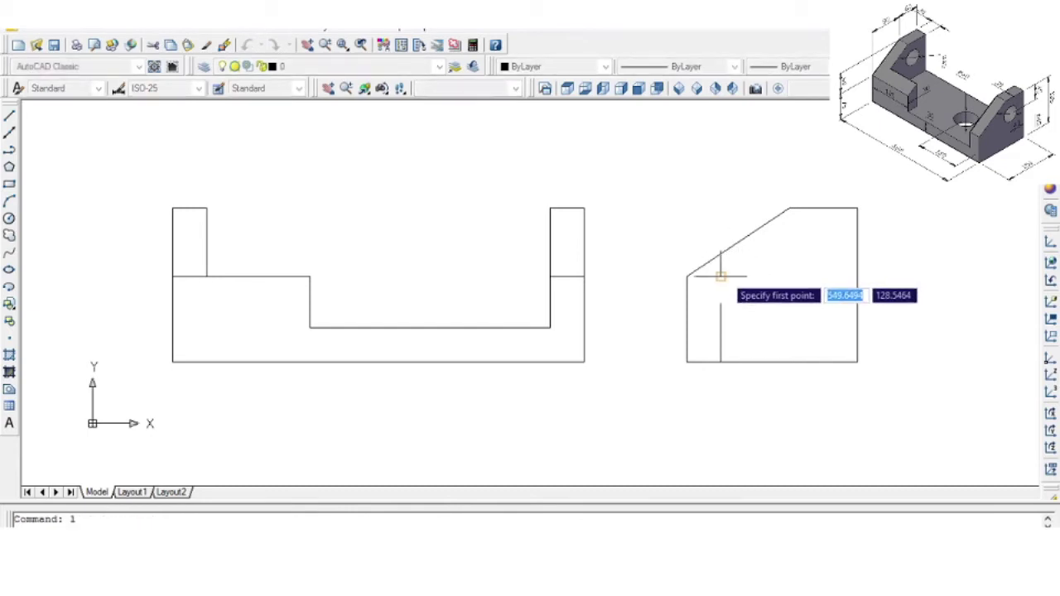
left_click(720, 275)
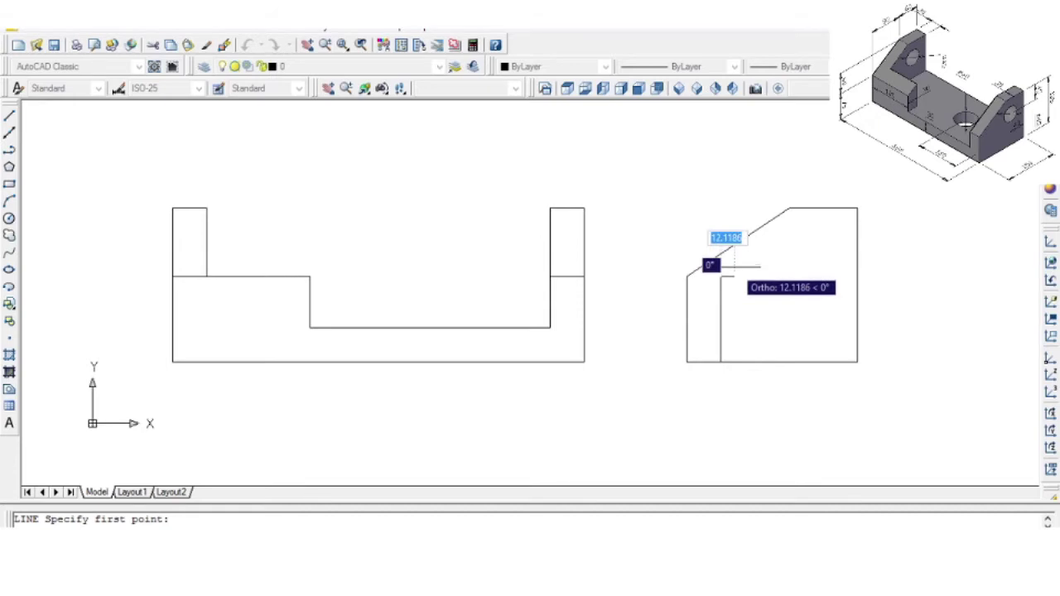
left_click(721, 276)
key("Escape")
Extend the side view's inner vertical line up to the sloped edge
left_click(323, 31)
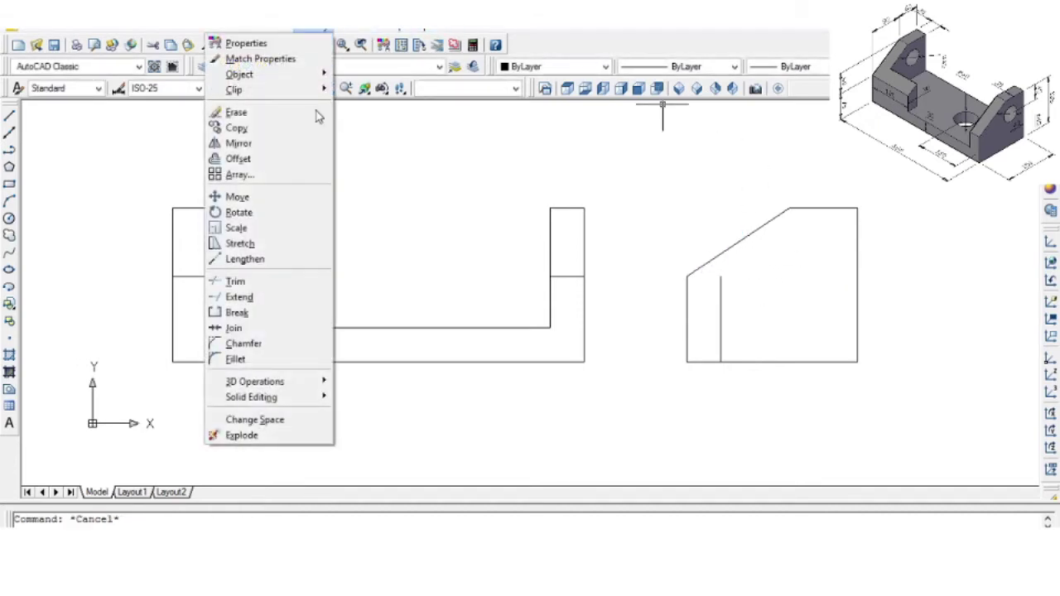
left_click(263, 279)
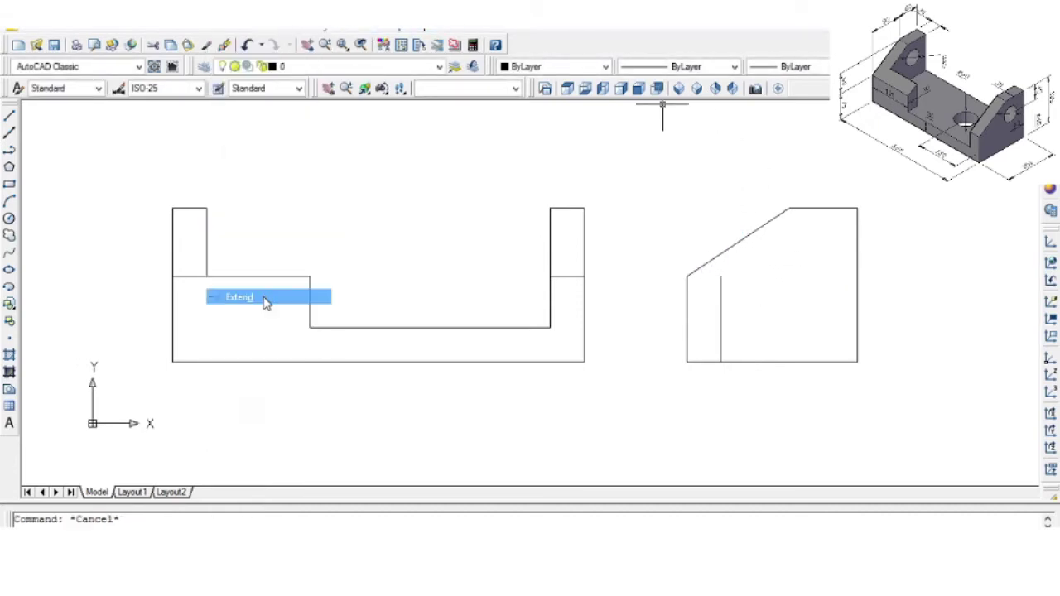
left_click(741, 240)
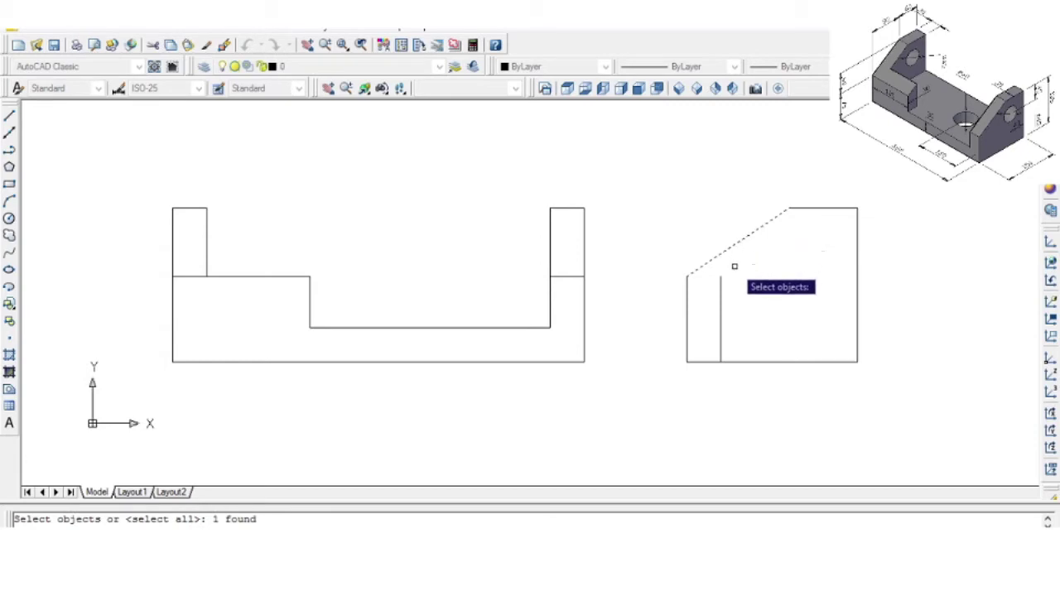
key("Return")
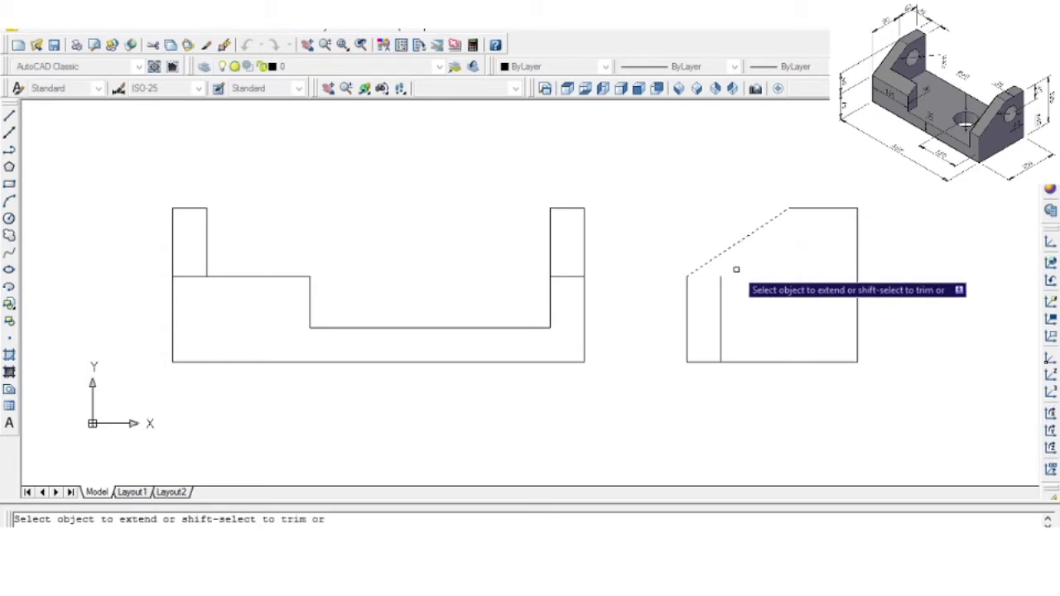
left_click(722, 281)
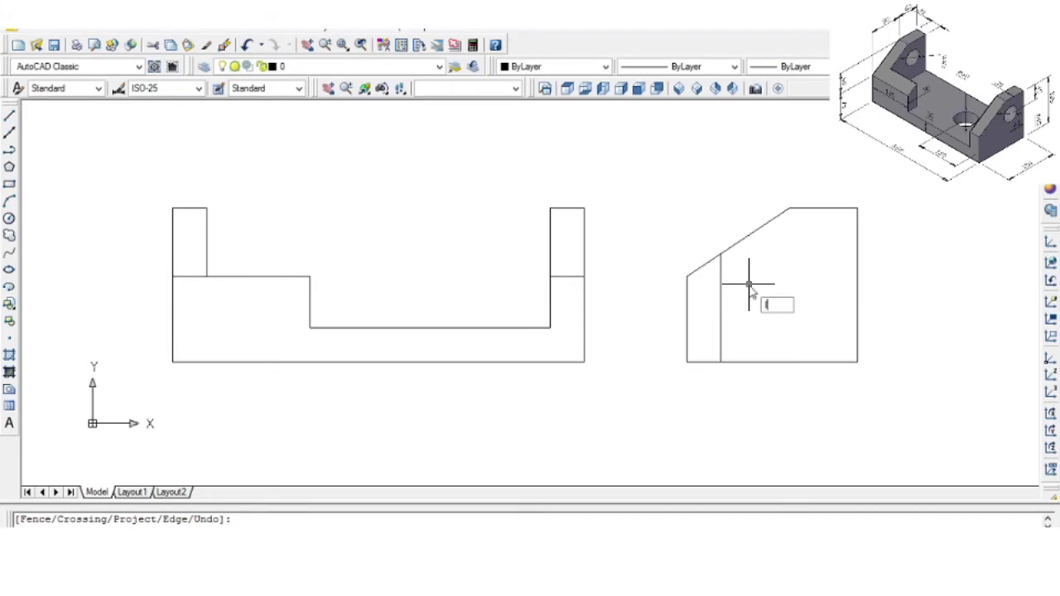
key("Return")
Draw a horizontal line from the inner vertical's intersection with the slope to the left upright's inner edge in the front view
type("l")
key("Return")
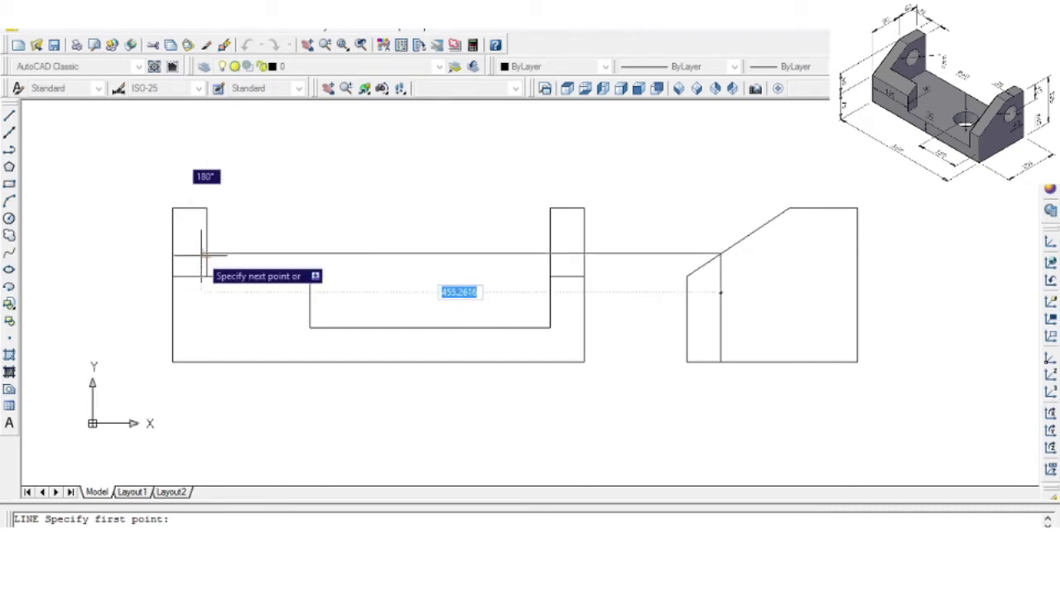
left_click(201, 255)
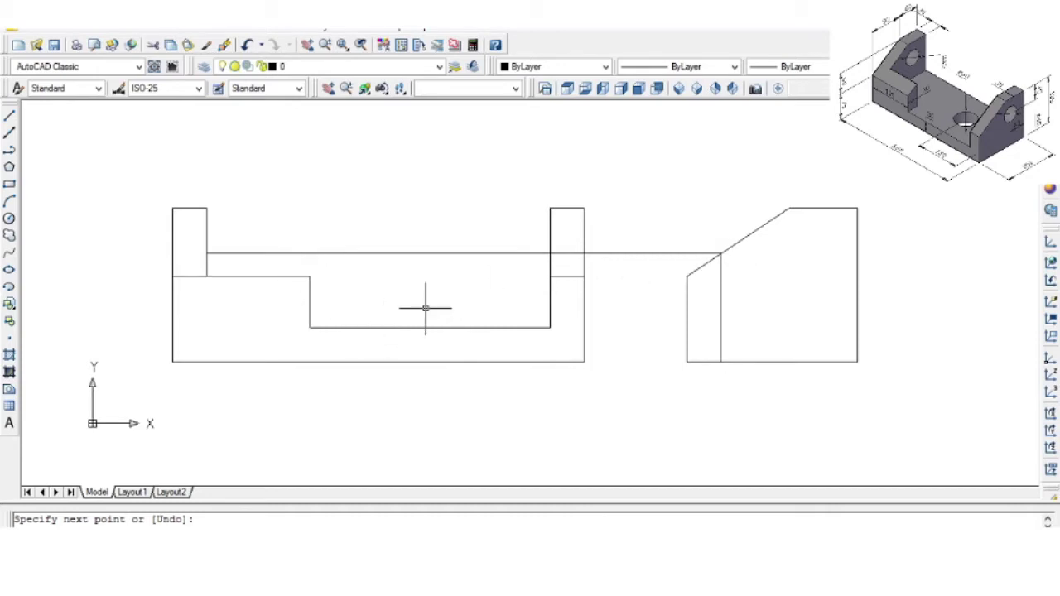
Fillet the projected horizontal line and the raised block's end line into a sharp corner with radius 0
key("Return")
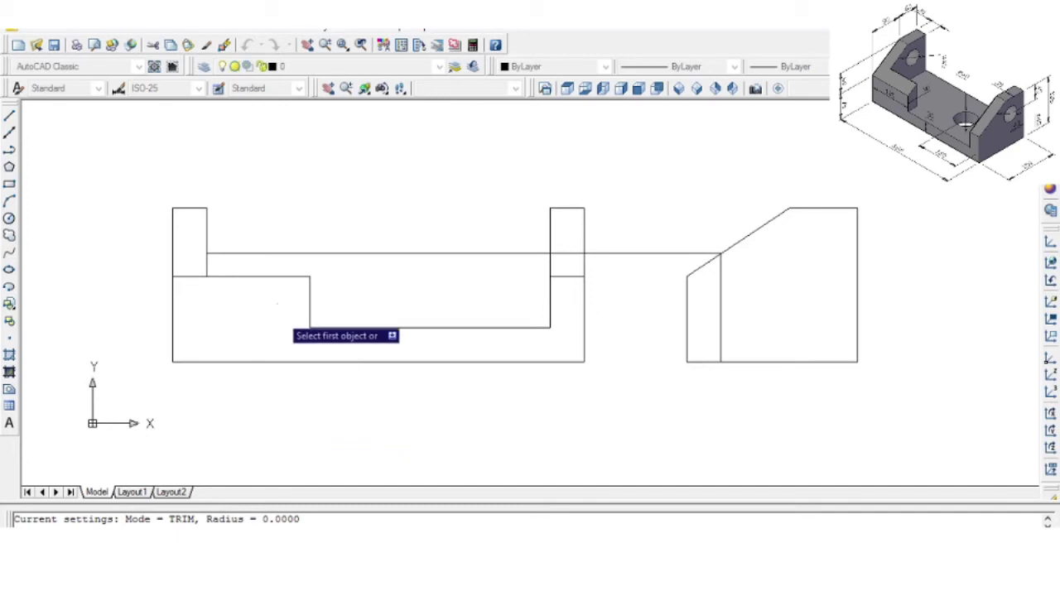
left_click(279, 253)
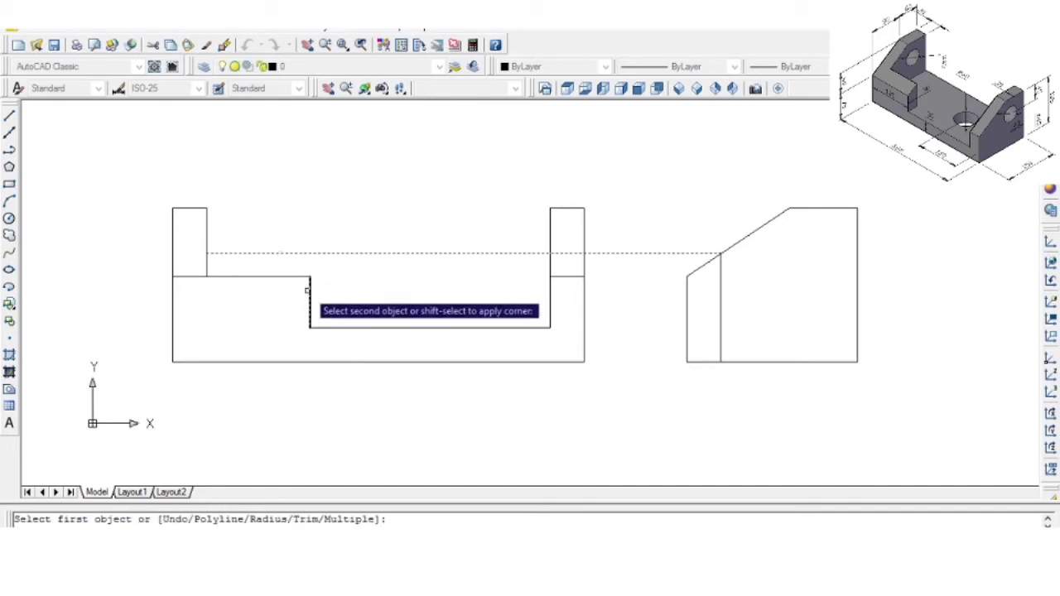
left_click(309, 292)
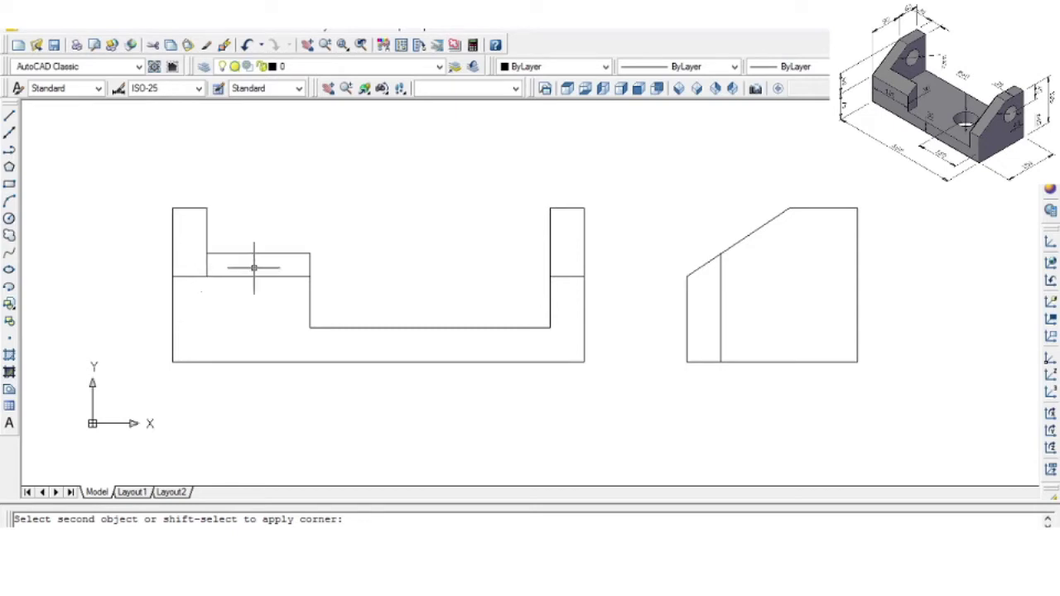
Trim the left upright's inner edge below the raised block's top line, and erase the side view's inner vertical line
scroll(159, 266, "up", 2)
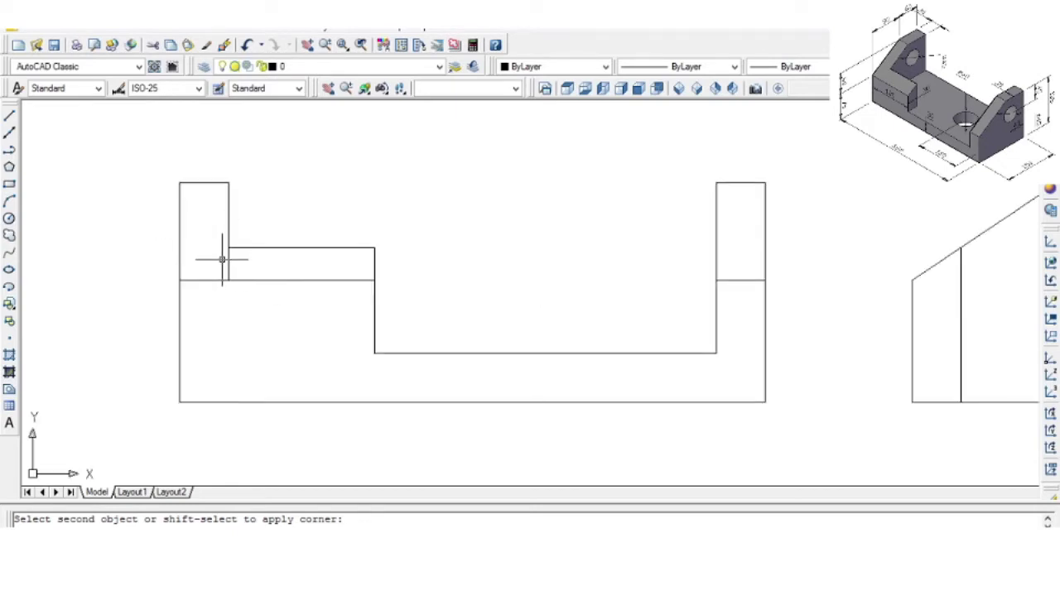
type("tr")
key("Return")
key("Return")
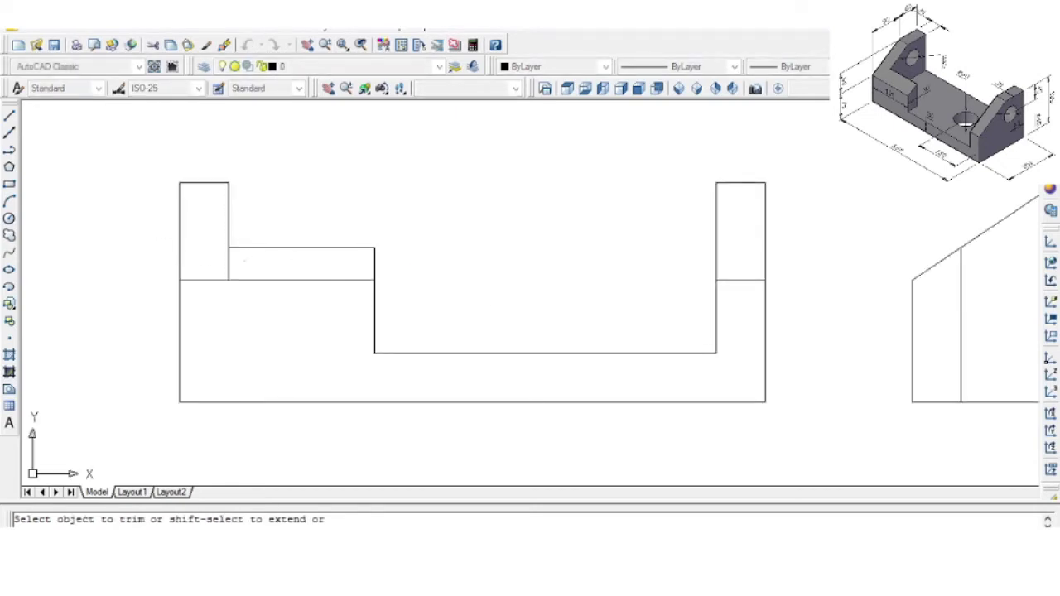
scroll(263, 278, "down", 2)
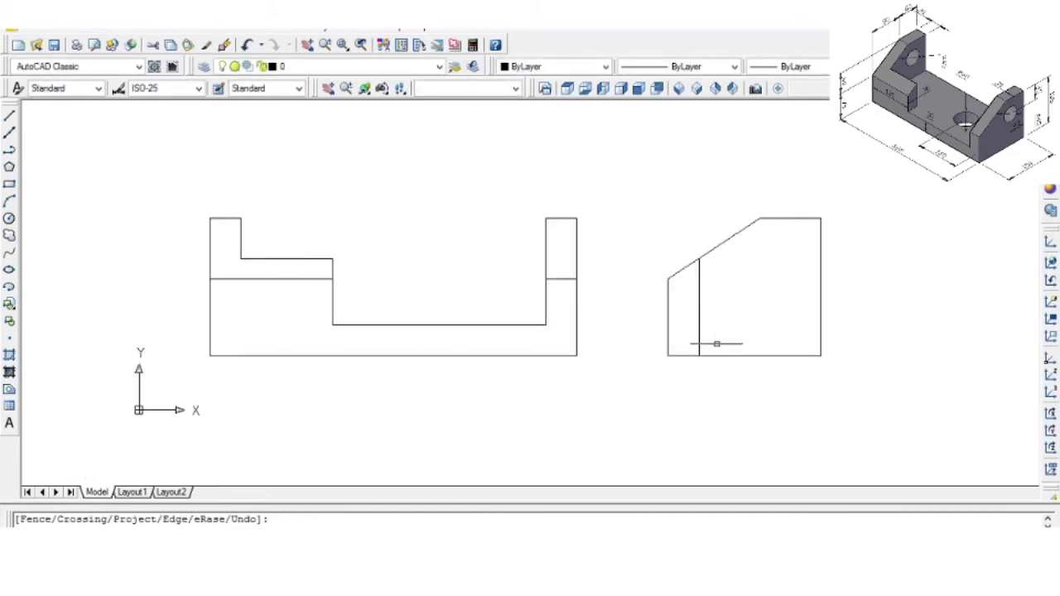
key("Escape")
left_click(700, 310)
key("Delete")
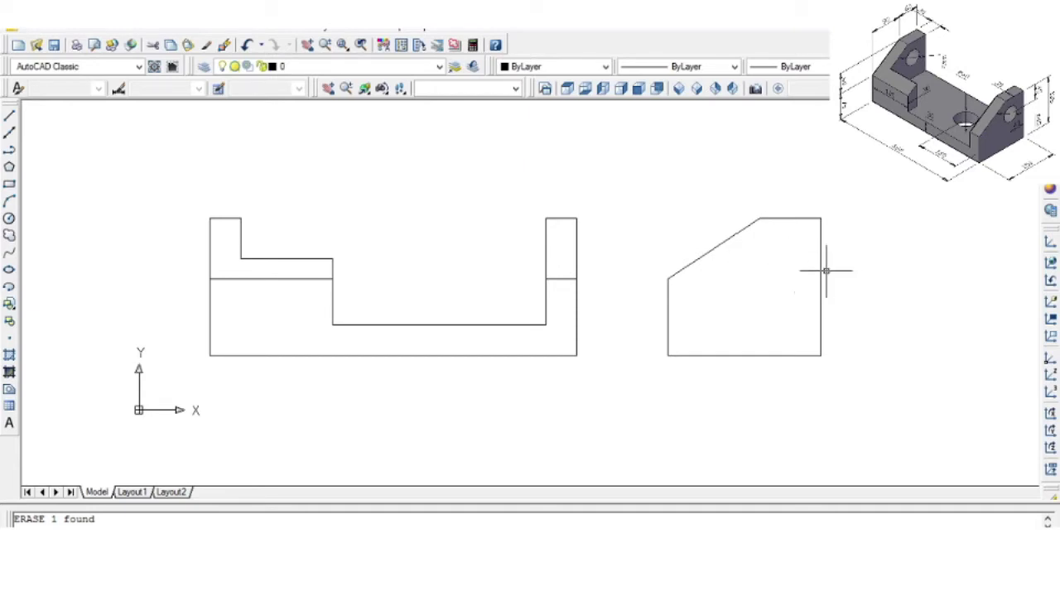
Offset the side view's right edge and top edge 45 inward to locate the hole centre
type("o")
key("Return")
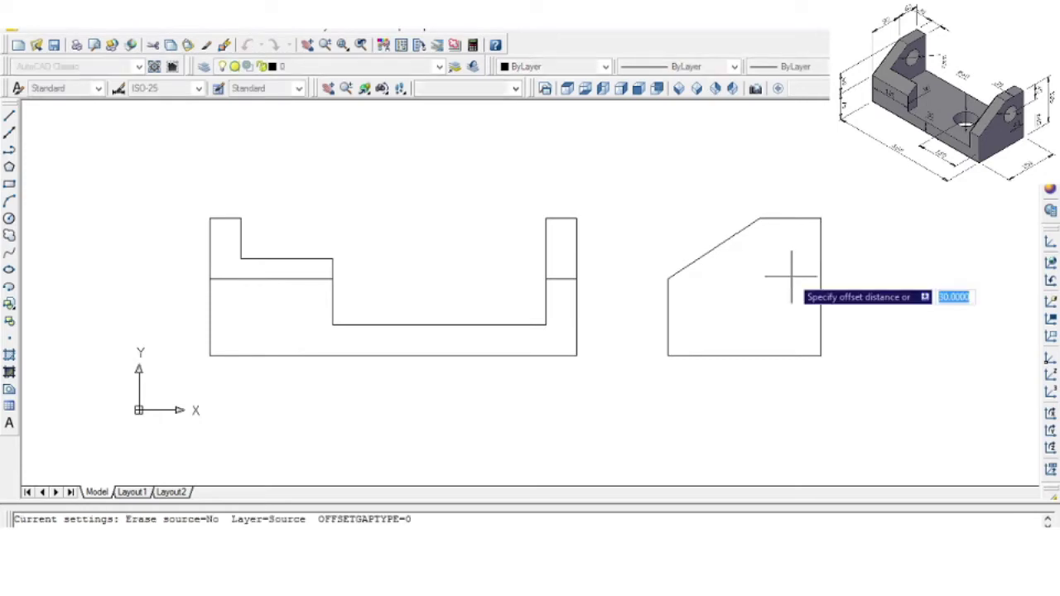
type("45")
key("Return")
left_click(820, 275)
left_click(770, 284)
left_click(788, 220)
left_click(792, 268)
scroll(778, 263, "up", 3)
scroll(778, 264, "up", 2)
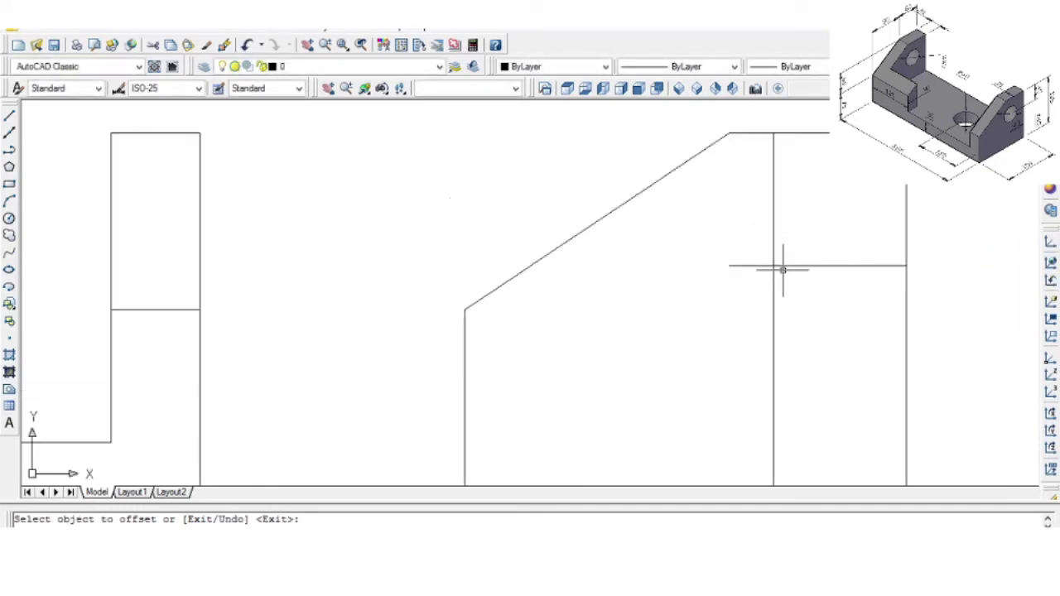
key("Escape")
Draw a circle with diameter 45 centred on the intersection of the two offset lines in the side view
type("c")
key("Return")
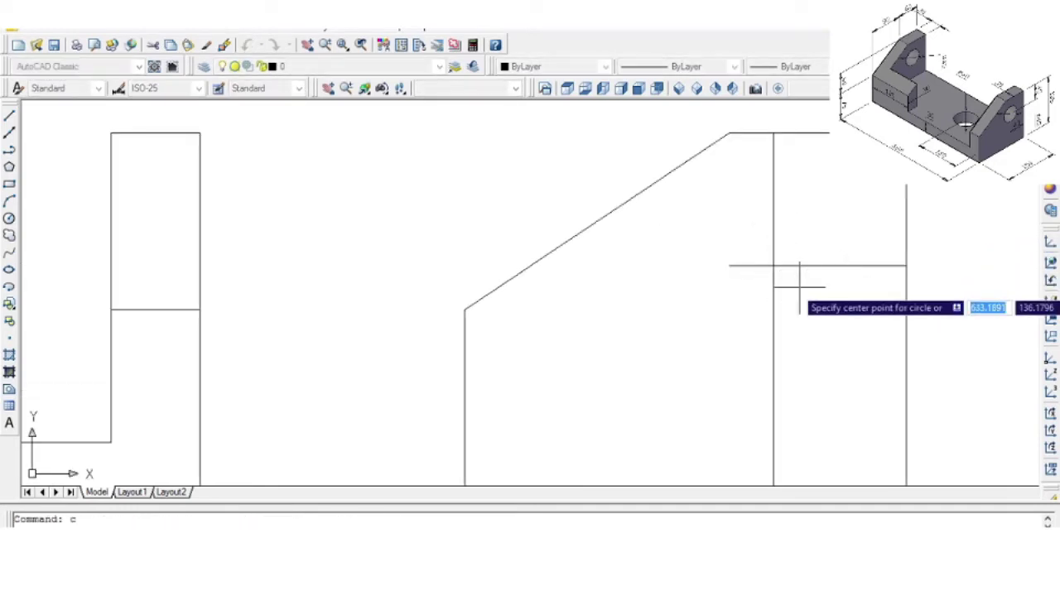
left_click(773, 265)
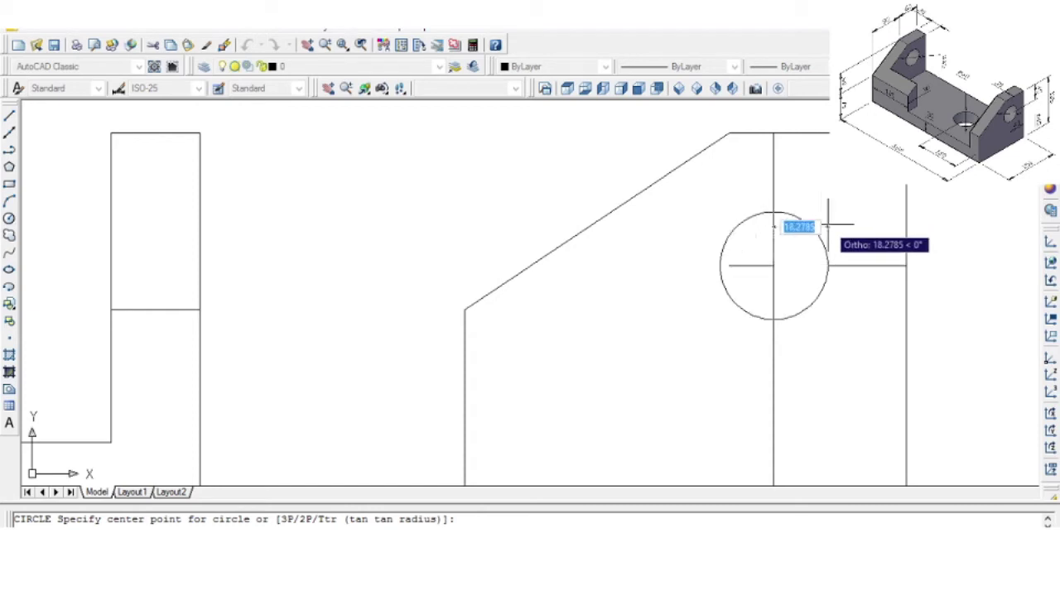
type("d")
key("Return")
type("45")
key("Return")
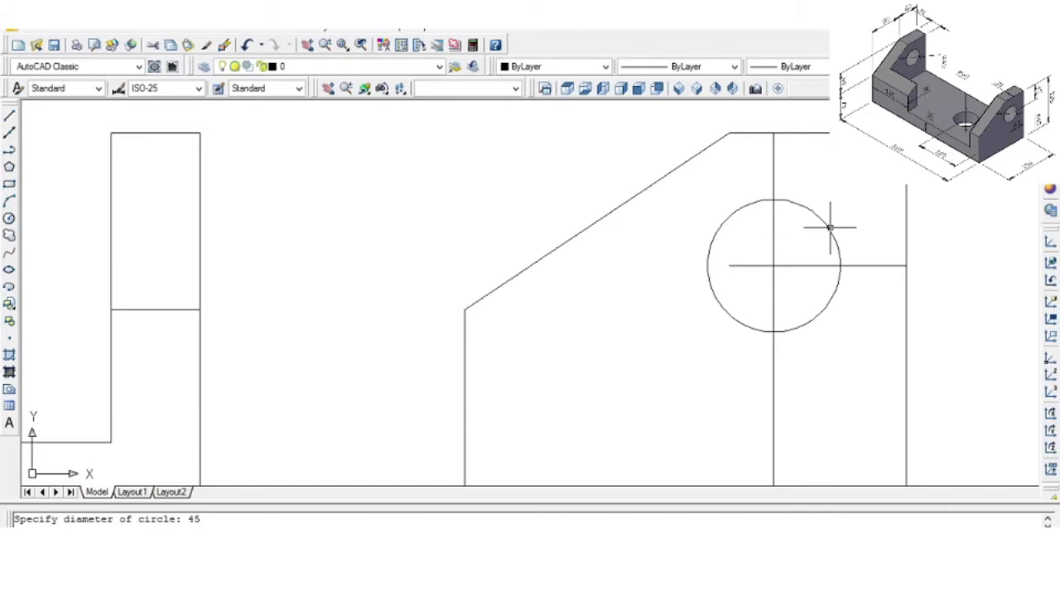
Erase the two offset construction lines through the side view's circle
scroll(845, 232, "down", 2)
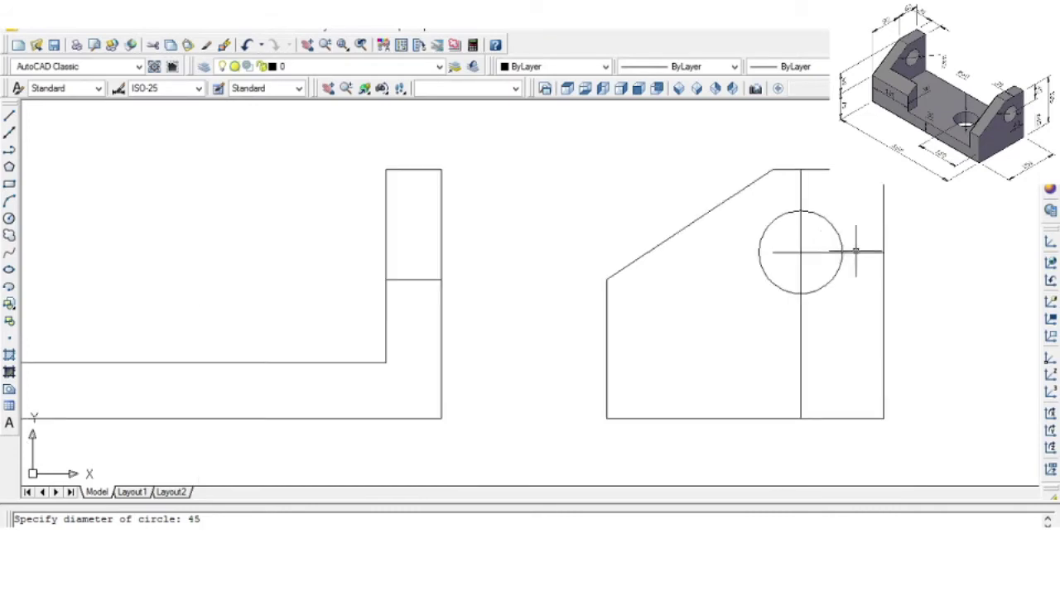
left_click(855, 251)
left_click(801, 202)
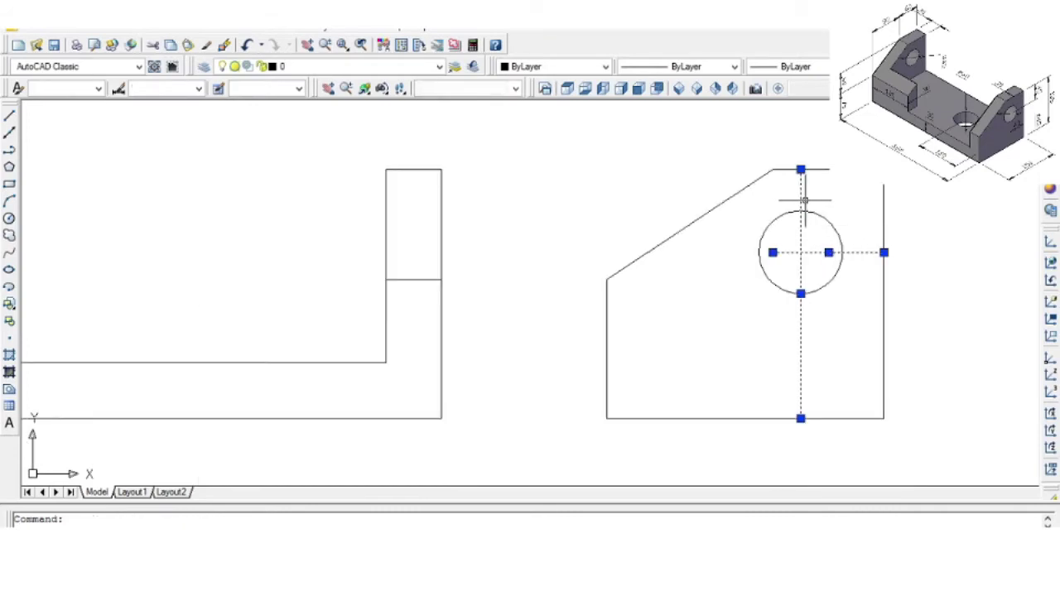
key("Delete")
Draw two vertical projection lines upward from the front view's outer top-left and top-right corners
scroll(859, 248, "down", 4)
scroll(878, 238, "up", 2)
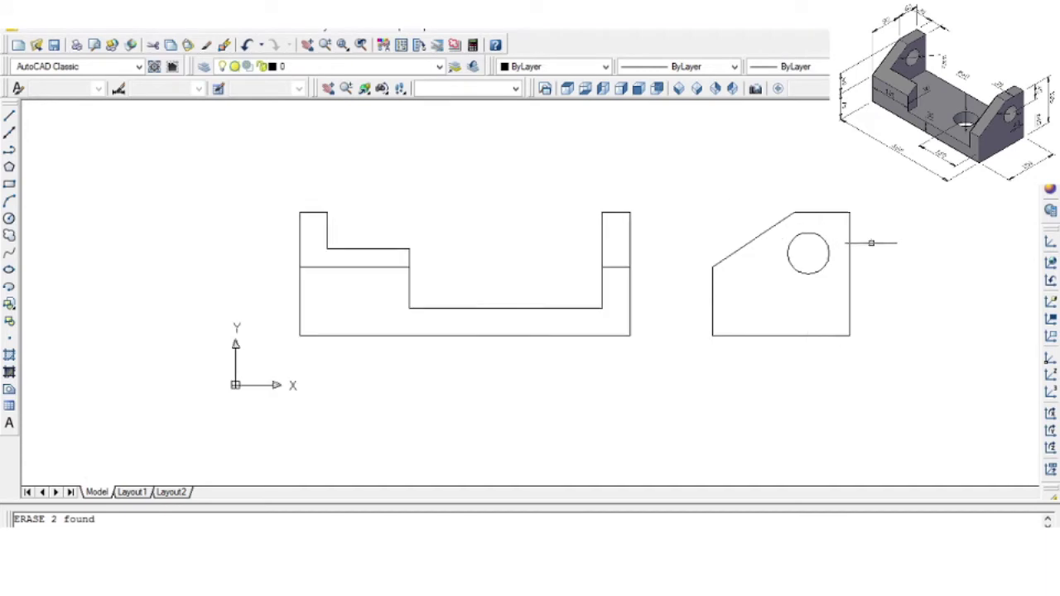
scroll(884, 235, "up", 1)
scroll(882, 237, "down", 2)
scroll(889, 220, "up", 2)
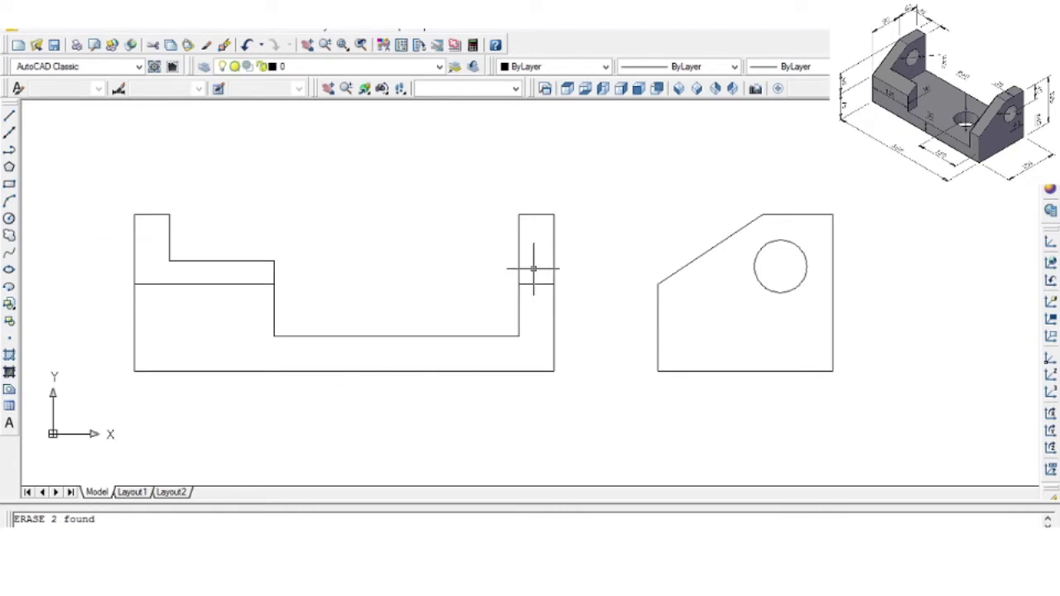
scroll(559, 398, "down", 4)
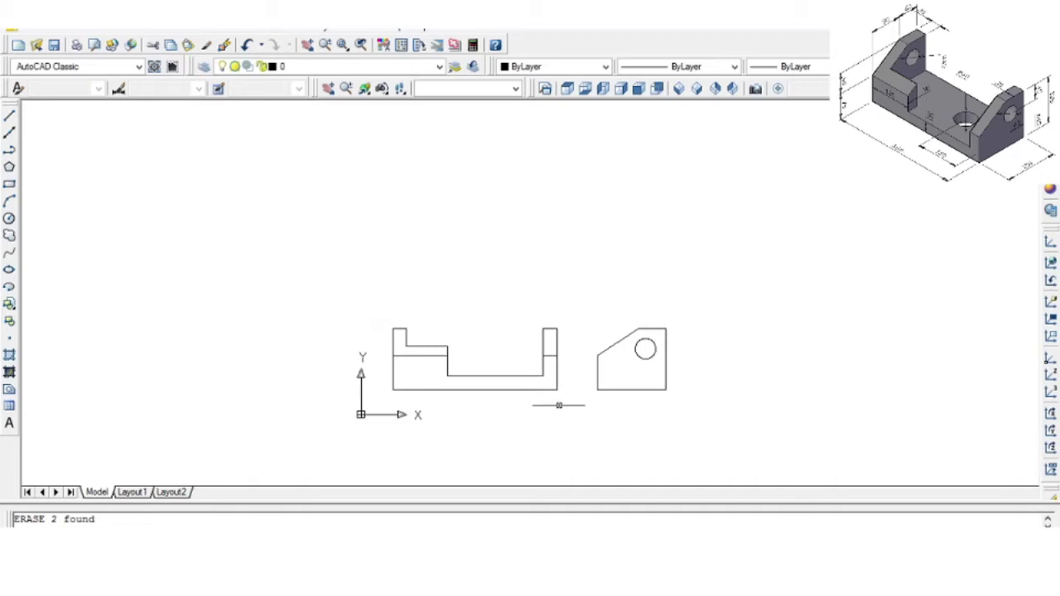
scroll(560, 391, "up", 4)
scroll(338, 301, "down", 2)
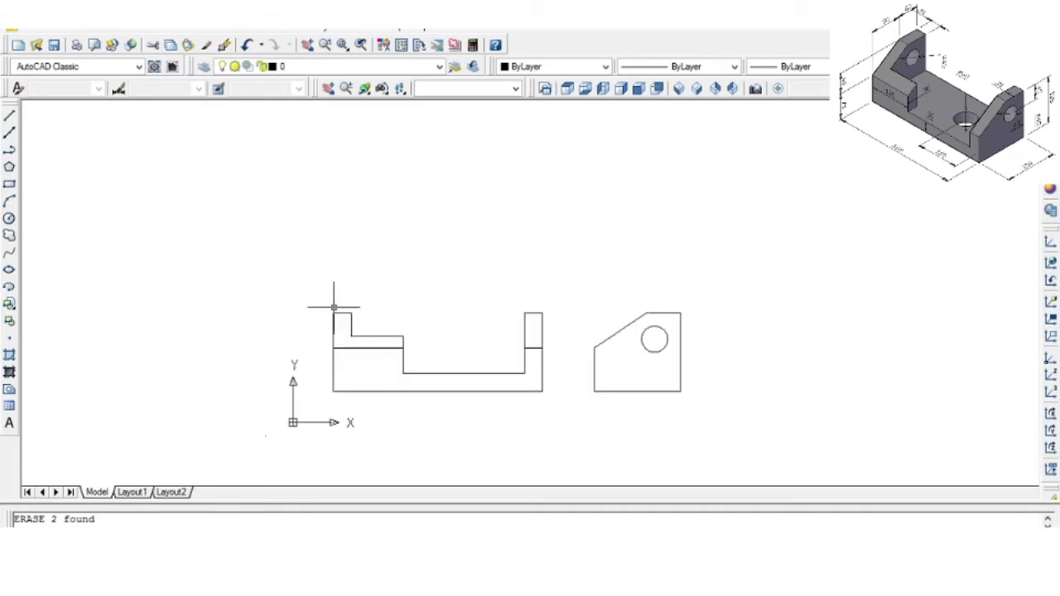
scroll(334, 308, "up", 1)
type("l")
key("Return")
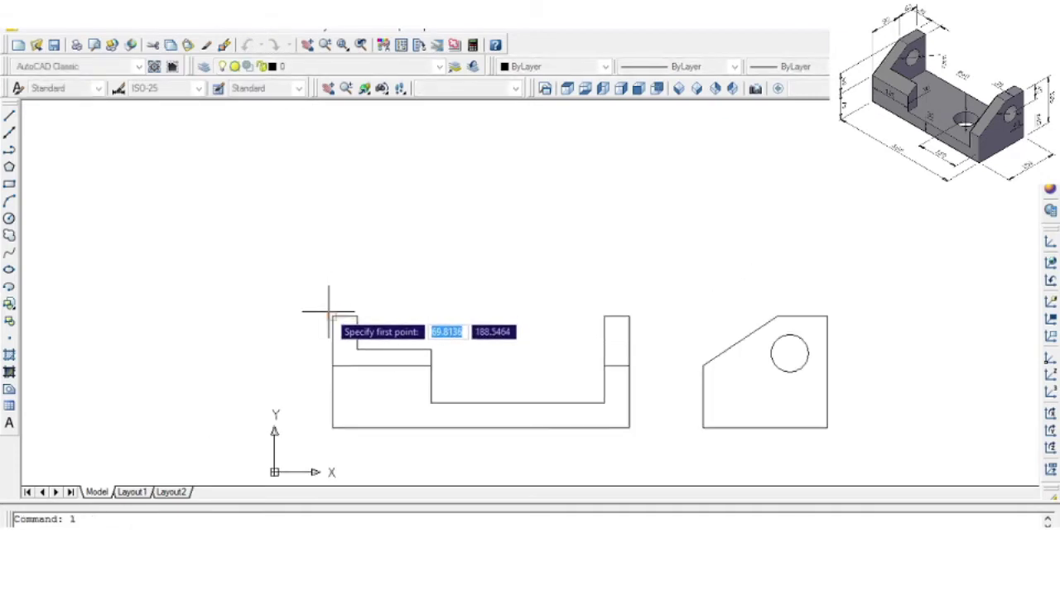
left_click(333, 318)
left_click(355, 156)
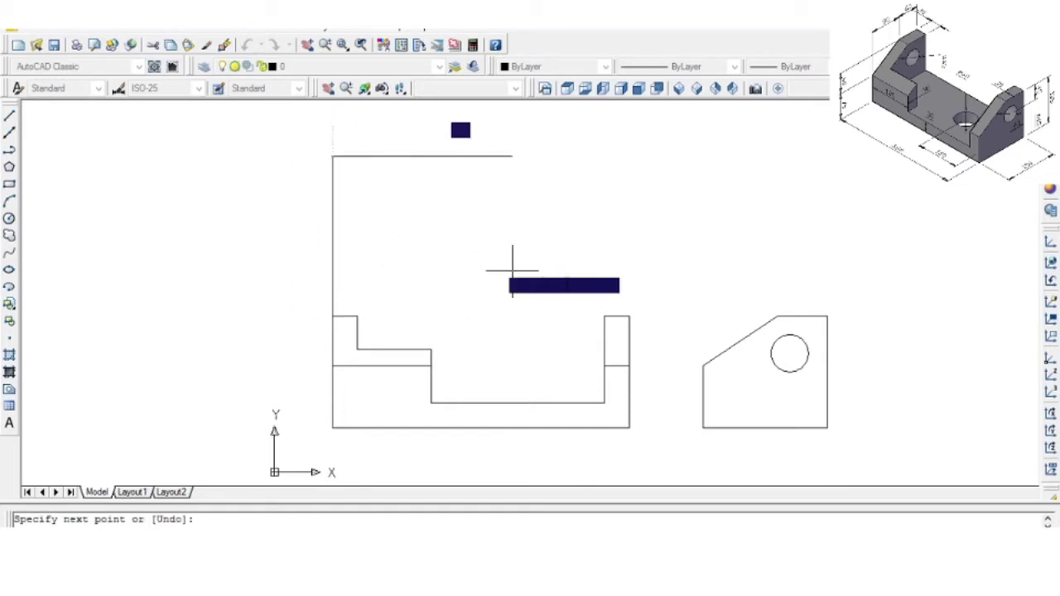
key("Return")
left_click(630, 316)
left_click(630, 148)
key("Return")
Draw a horizontal line above the front view that crosses both vertical projection lines
key("Return")
left_click(300, 249)
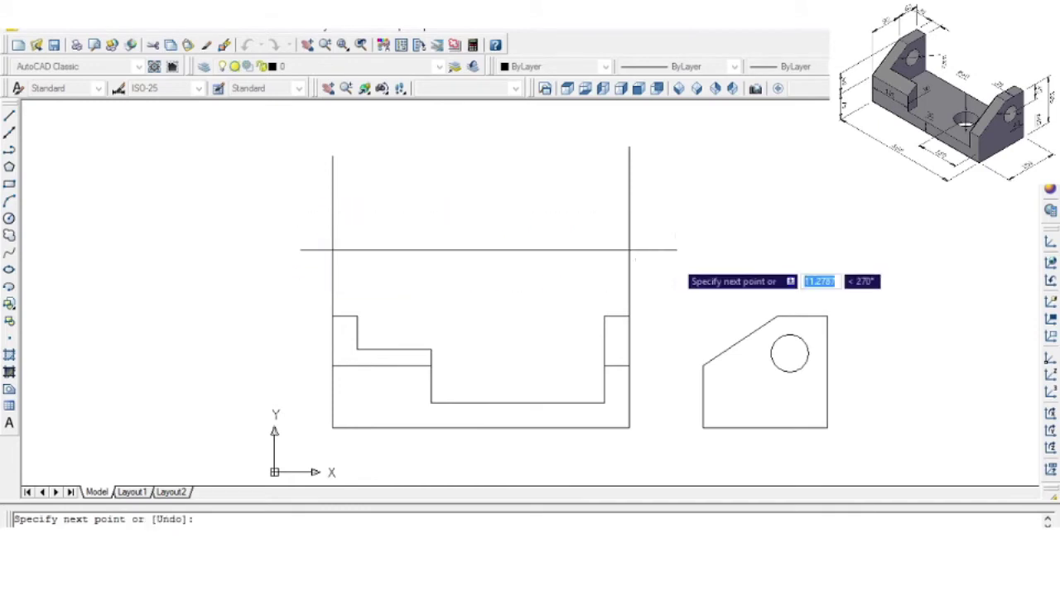
left_click(677, 260)
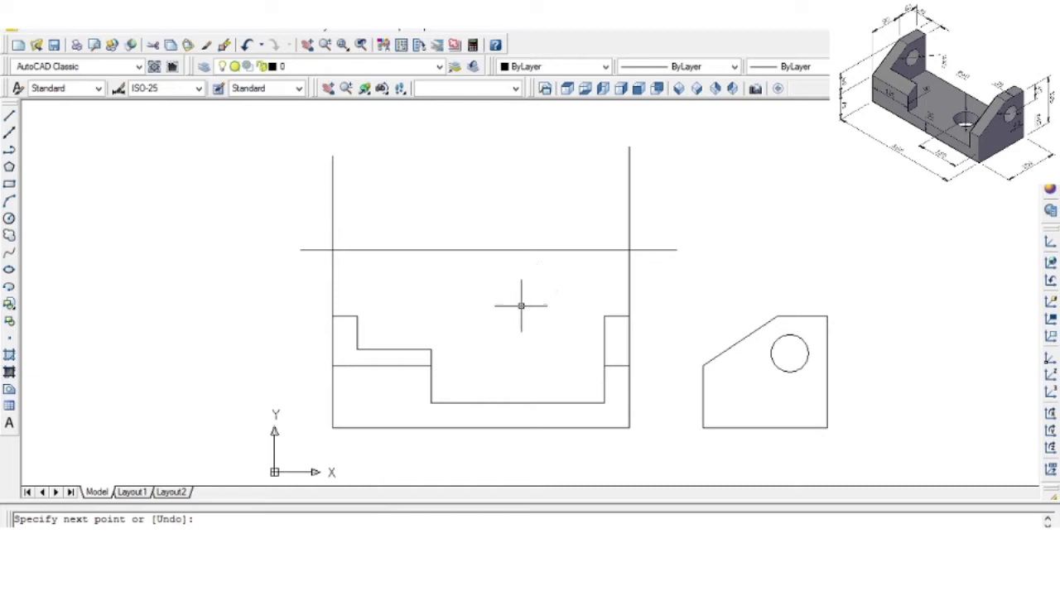
key("Return")
Offset the horizontal line above the front view 150 upward
type("150")
key("Return")
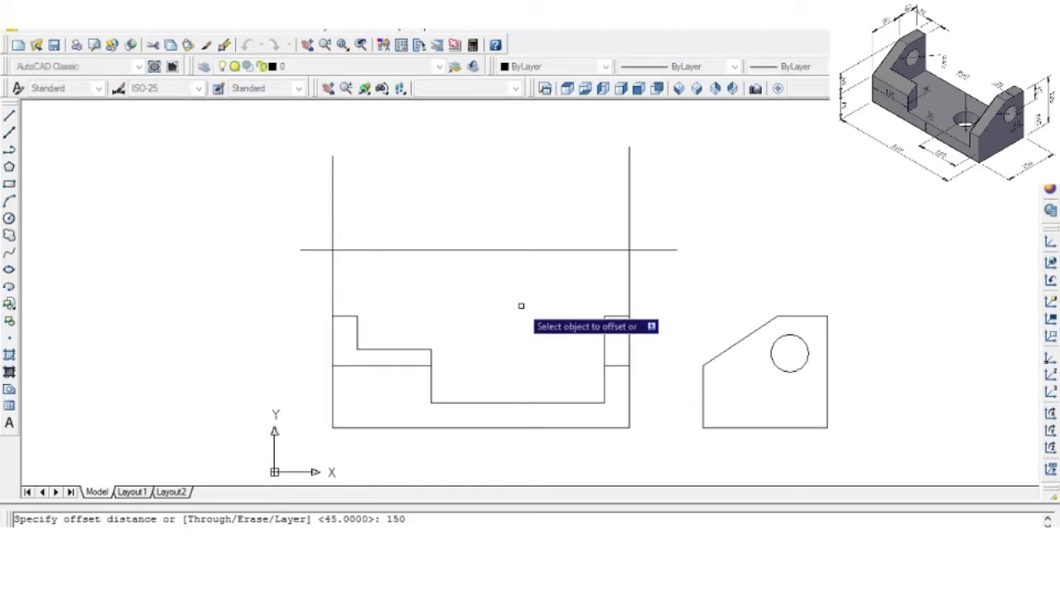
left_click(536, 249)
left_click(538, 177)
Fillet the left projection line with the lower and upper horizontal lines into sharp corners with radius 0
scroll(566, 246, "down", 4)
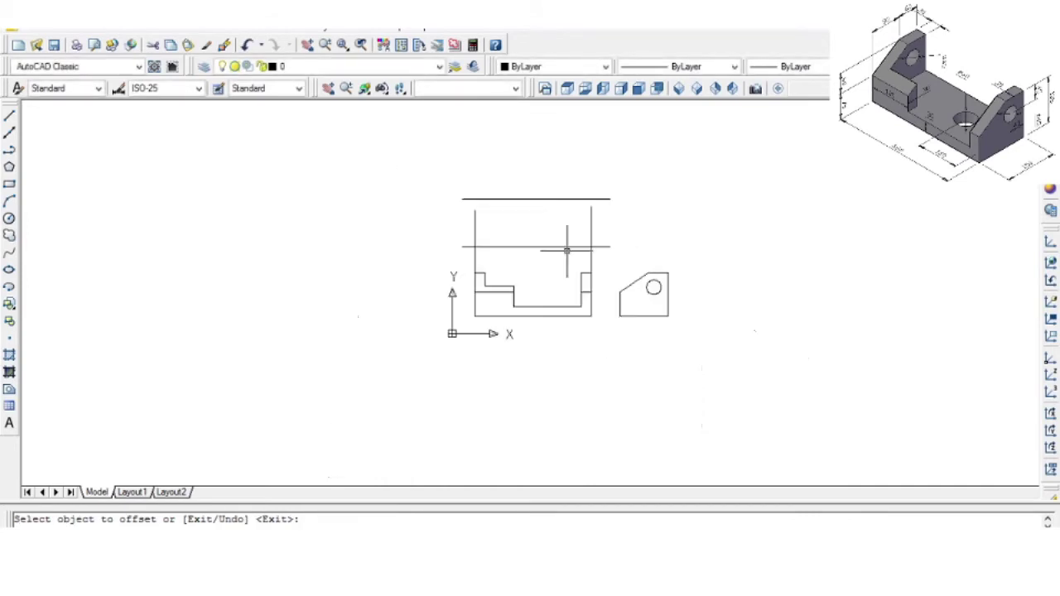
scroll(539, 229, "up", 4)
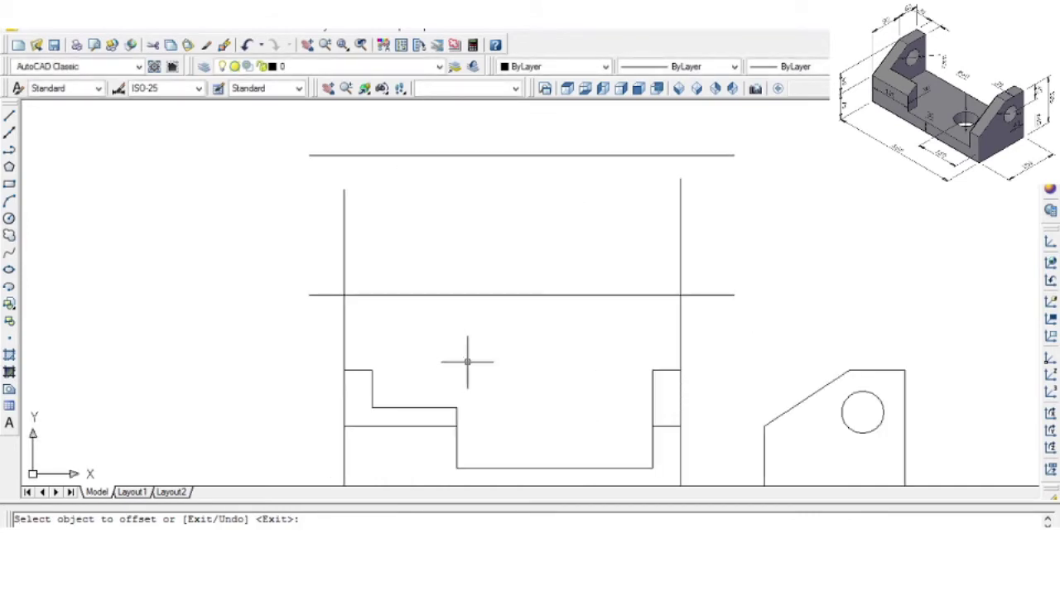
scroll(467, 362, "down", 2)
scroll(472, 381, "up", 2)
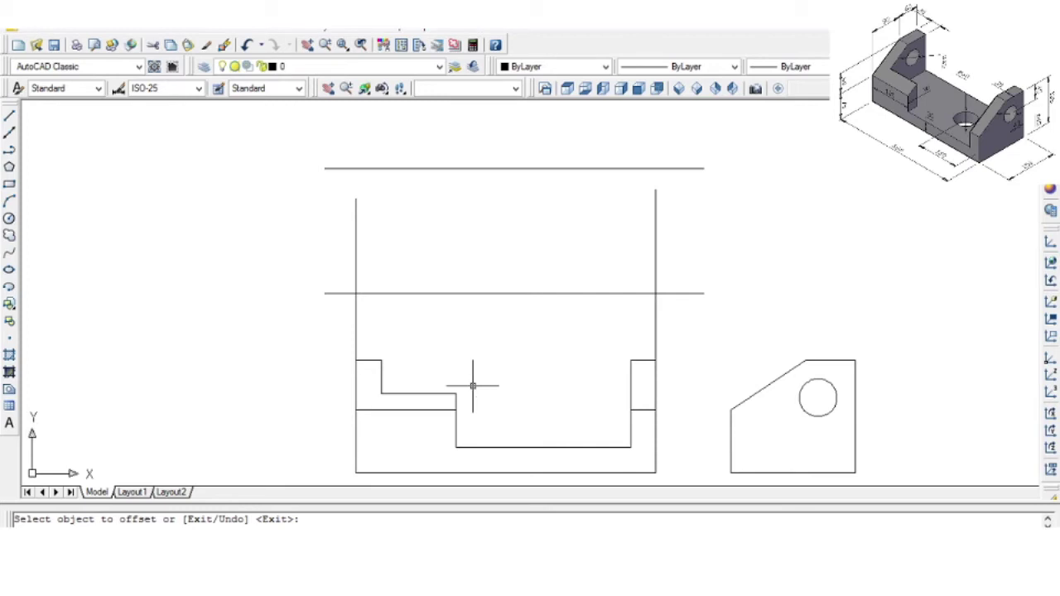
type("f")
key("Return")
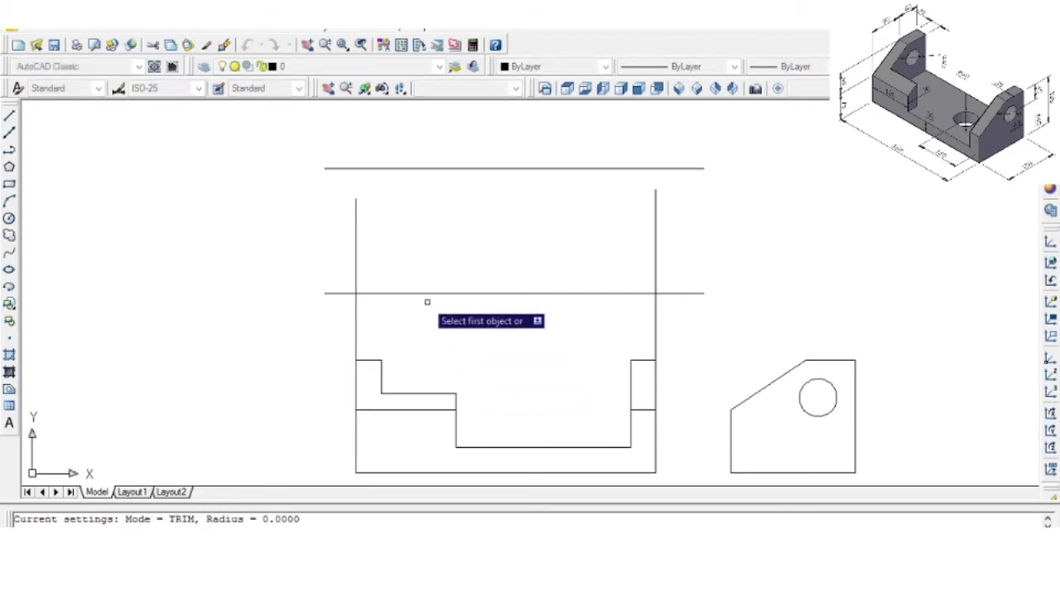
left_click(357, 282)
left_click(370, 293)
key("Return")
left_click(357, 210)
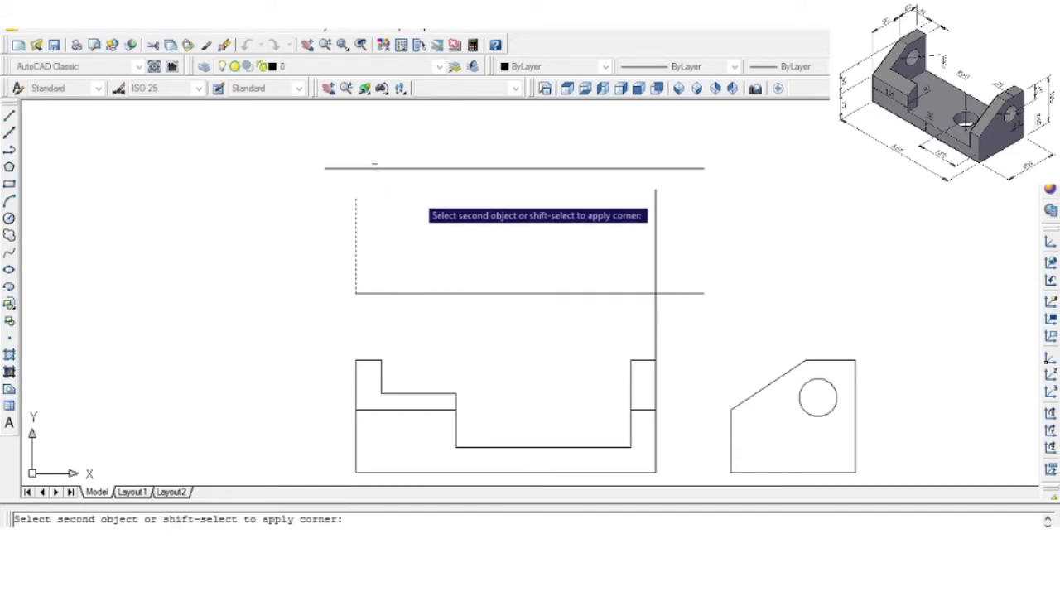
left_click(375, 167)
Fillet the right projection line with the upper and lower horizontals to close the top view's rectangle
key("Return")
left_click(617, 169)
left_click(654, 209)
key("Return")
left_click(639, 292)
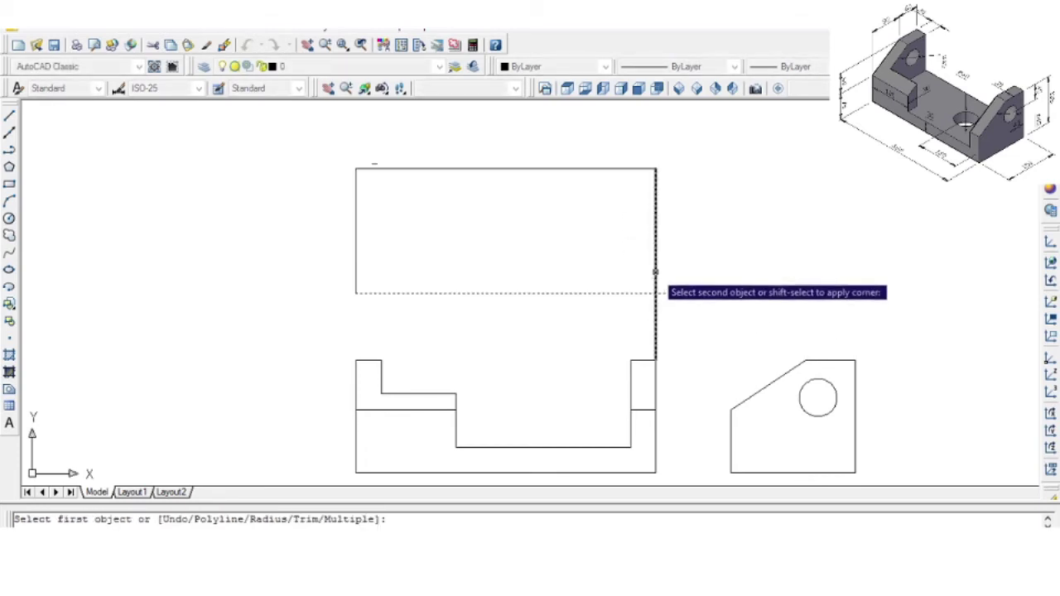
left_click(655, 271)
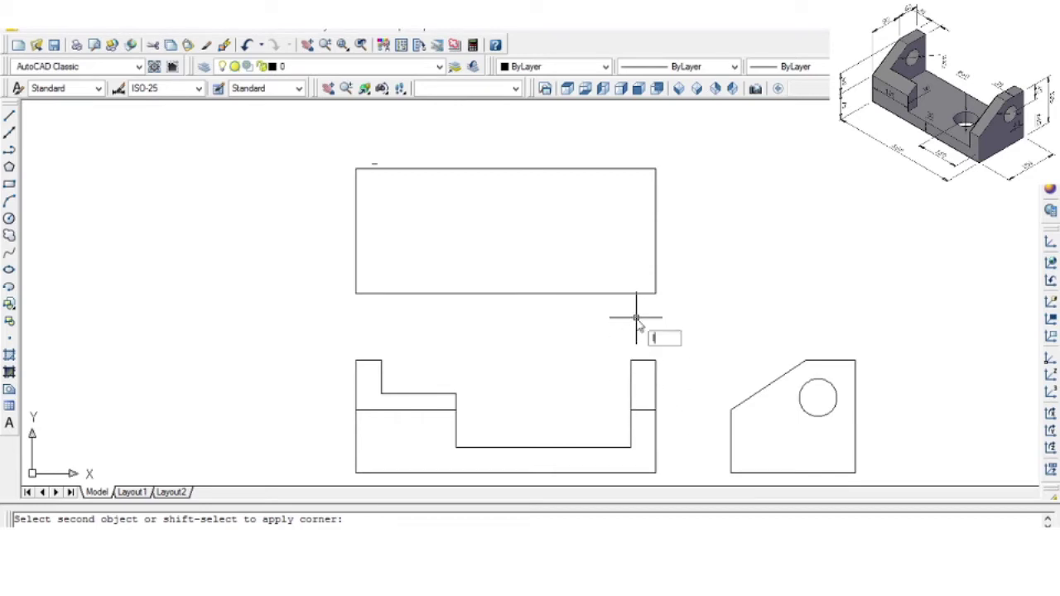
Draw a vertical line from the right upright's inner top corner up through the top view's rectangle
type("l")
key("Return")
left_click(630, 359)
left_click(623, 169)
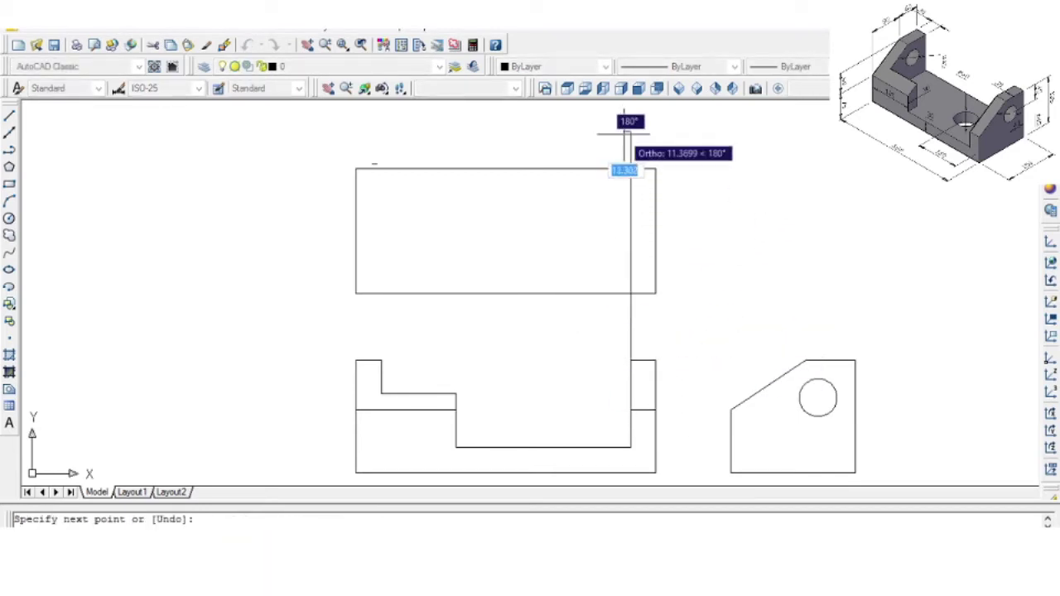
left_click(619, 130)
key("Return")
Trim the parts of the right upright's projection line that extend above and below the top view's rectangle
type("tr")
key("Return")
left_click(668, 121)
left_click(616, 133)
left_click(643, 313)
left_click(604, 323)
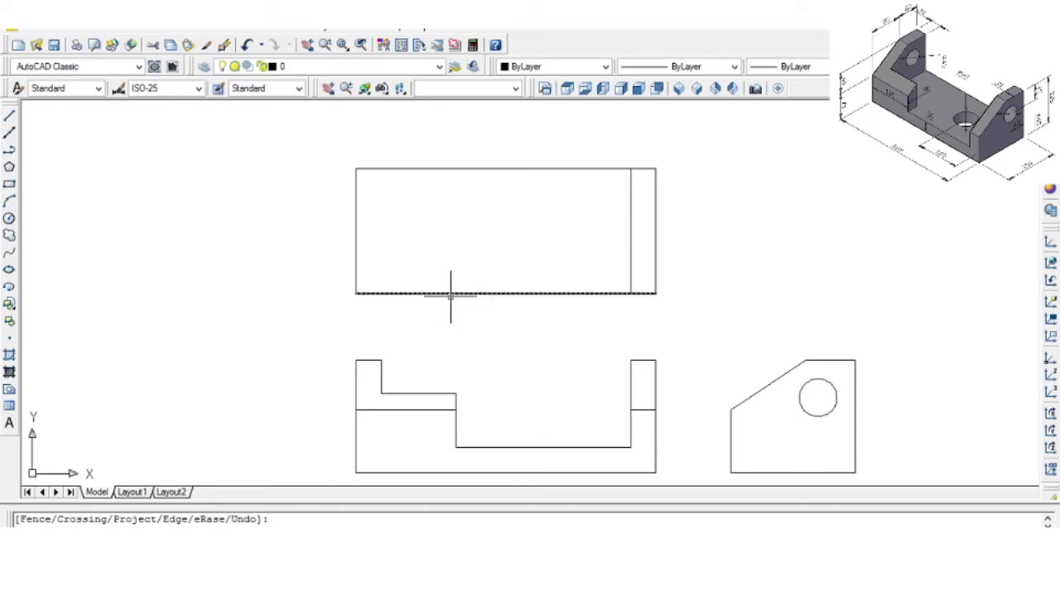
key("Return")
Offset the top view's bottom edge 30 upward
type("o")
key("Return")
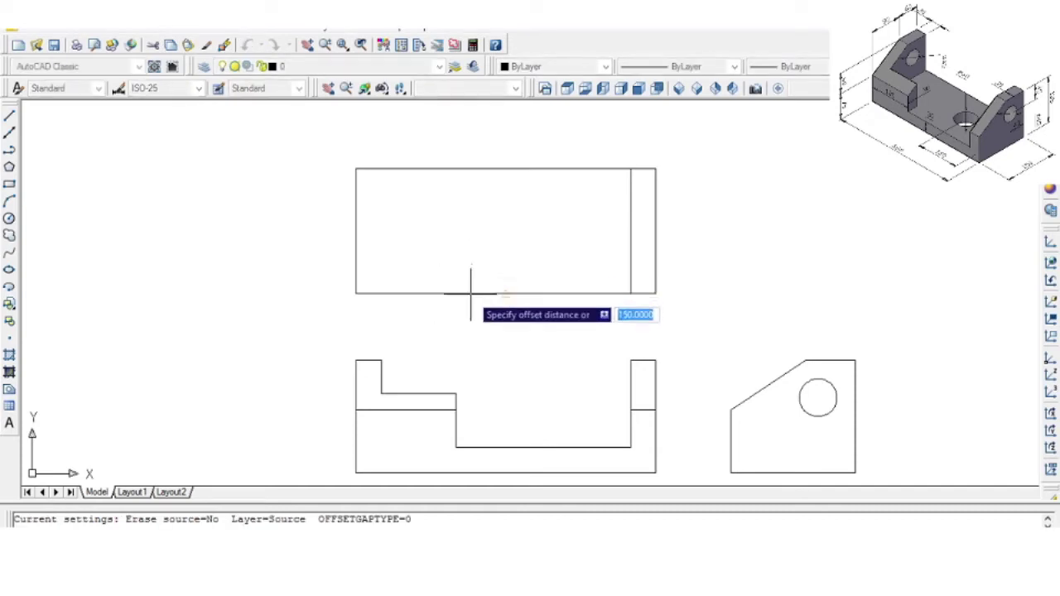
type("30")
key("Return")
left_click(476, 293)
left_click(473, 284)
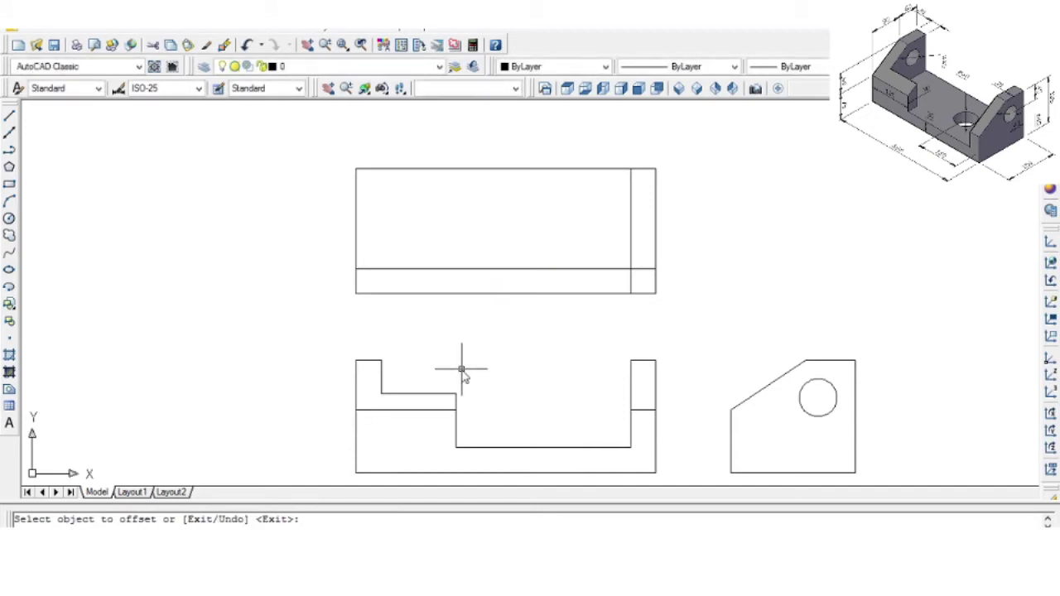
key("Return")
Draw a vertical line from the raised block's top-right corner in the front view up past the offset line in the top view
type("l")
key("Return")
left_click(455, 395)
left_click(455, 216)
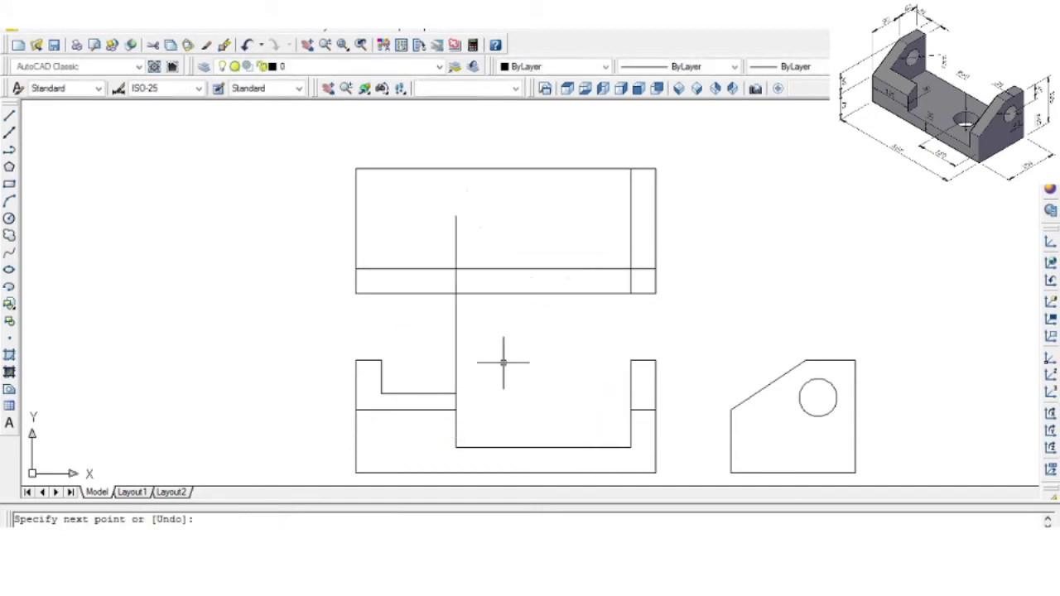
key("Return")
Trim the projected and offset lines to the raised block's outline in the top view, and erase the leftover segment across the right upright
key("Return")
left_click(482, 233)
left_click(430, 243)
left_click(524, 251)
left_click(487, 274)
left_click(467, 312)
left_click(448, 321)
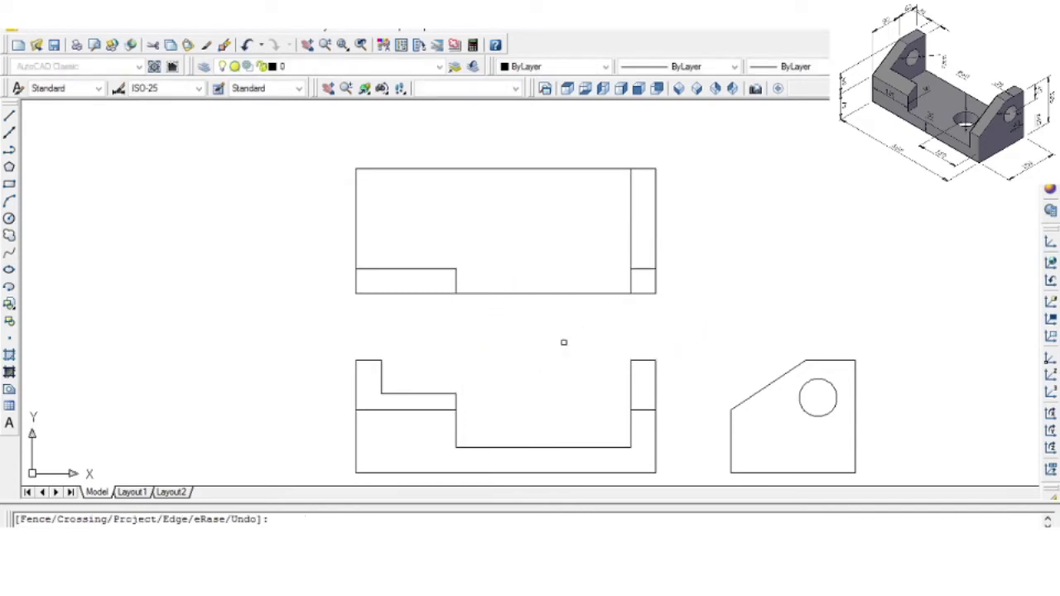
key("Return")
left_click(647, 269)
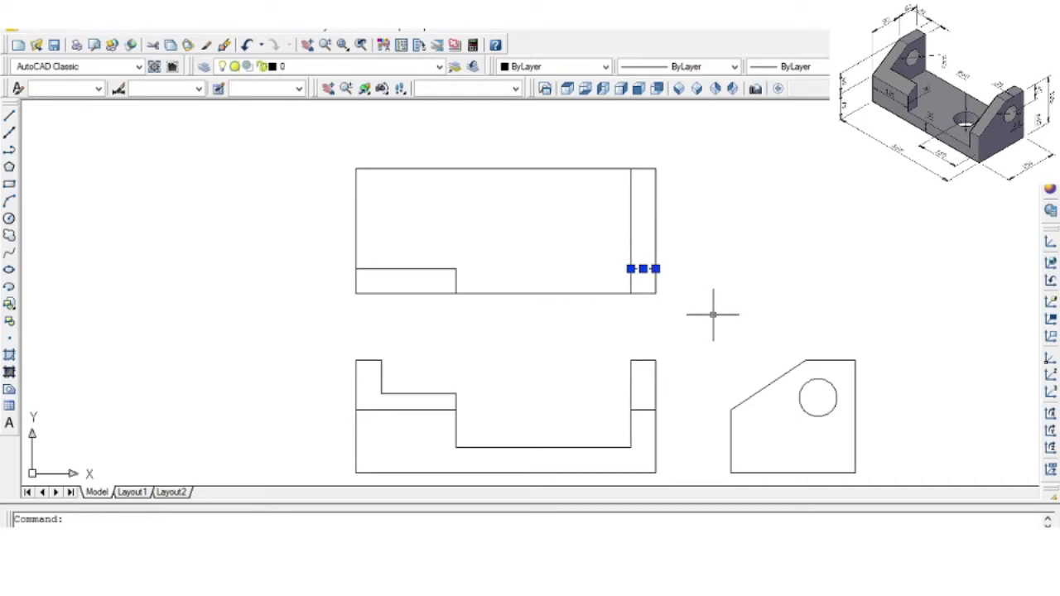
key("Delete")
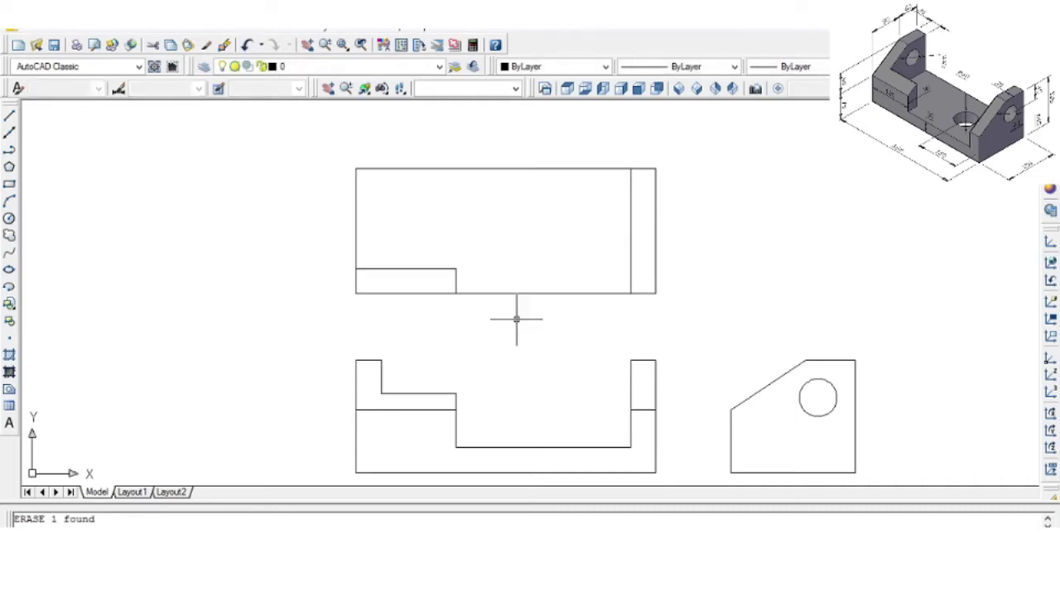
Project the left upright's inner edge from the front view through the top view, and trim it outside the top view's rectangle
type("l")
key("Return")
left_click(381, 393)
type("tr")
key("Return")
key("Return")
left_click(384, 142)
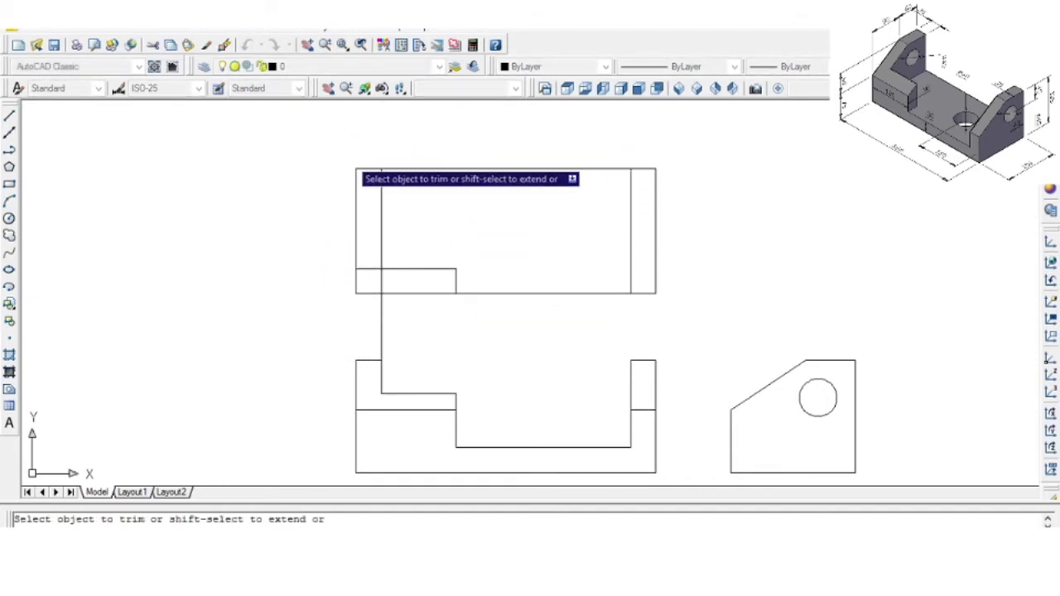
left_click(397, 310)
left_click(339, 338)
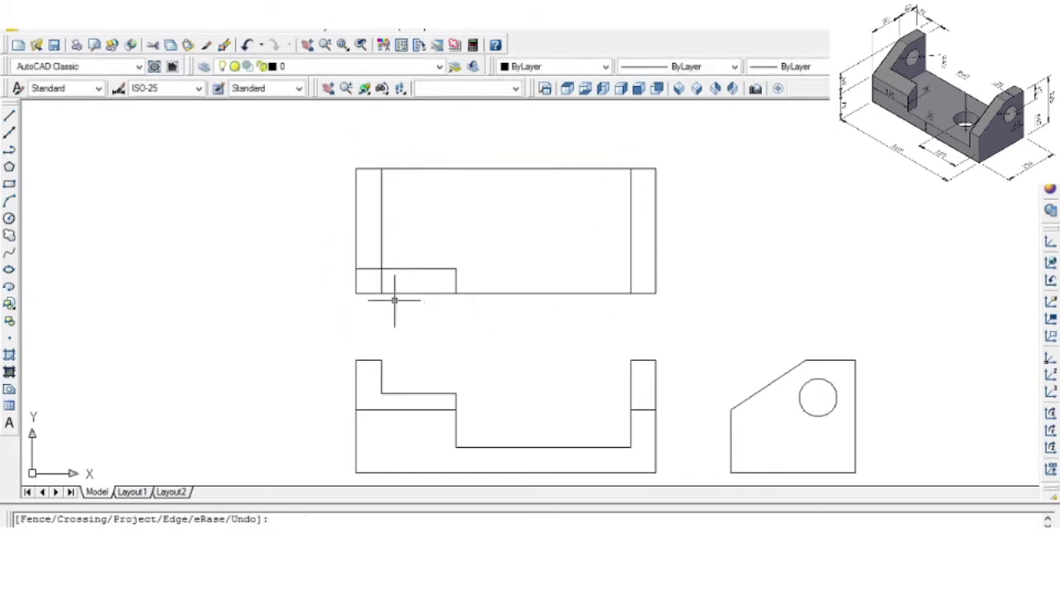
Trim the line segments crossing where the left upright and raised block overlap in the top view
key("Return")
key("Return")
left_click(370, 263)
left_click(363, 274)
left_click(371, 276)
left_click(378, 279)
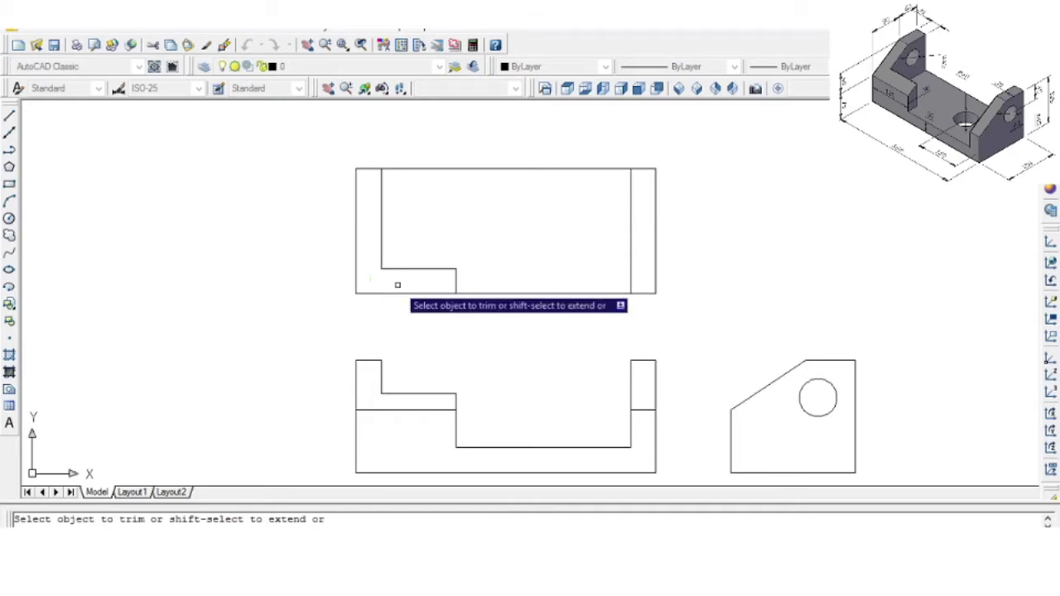
key("Escape")
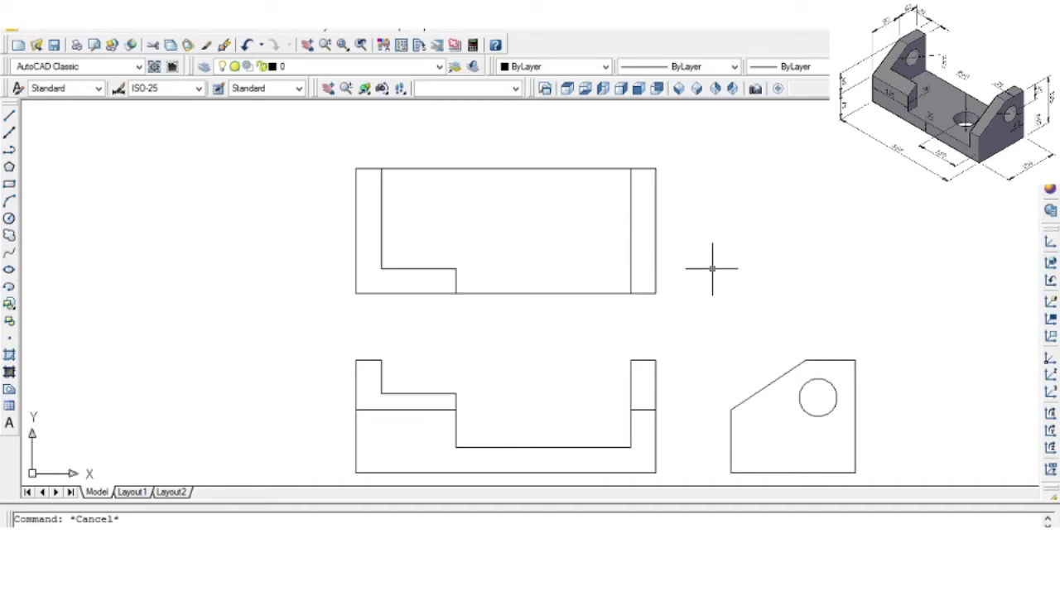
Draw a helper circle centred on the midpoint of the side view's short top edge, with its radius reaching the edge's left end
scroll(839, 371, "up", 2)
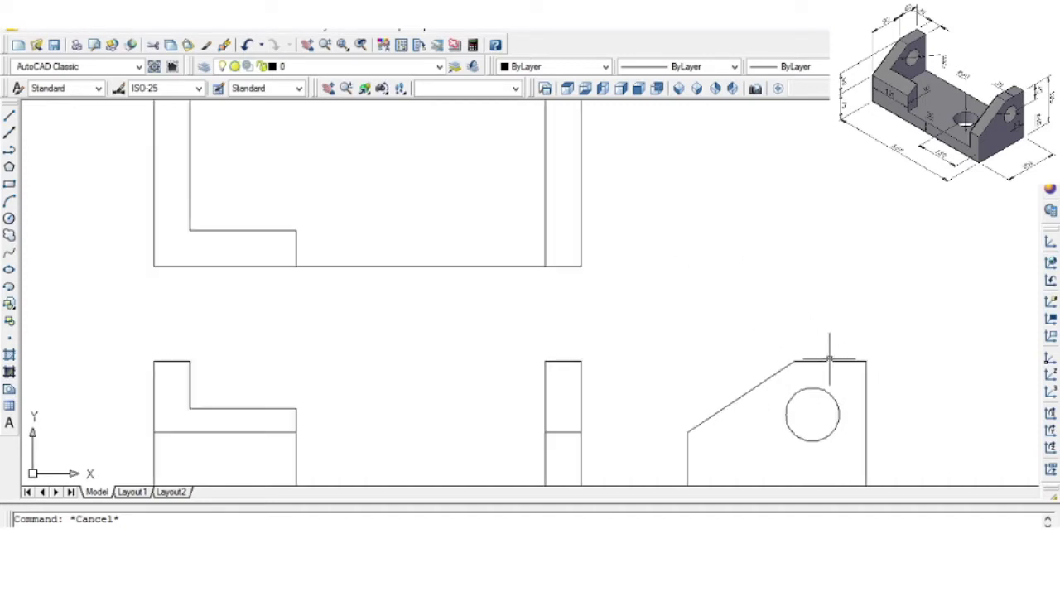
scroll(832, 378, "up", 3)
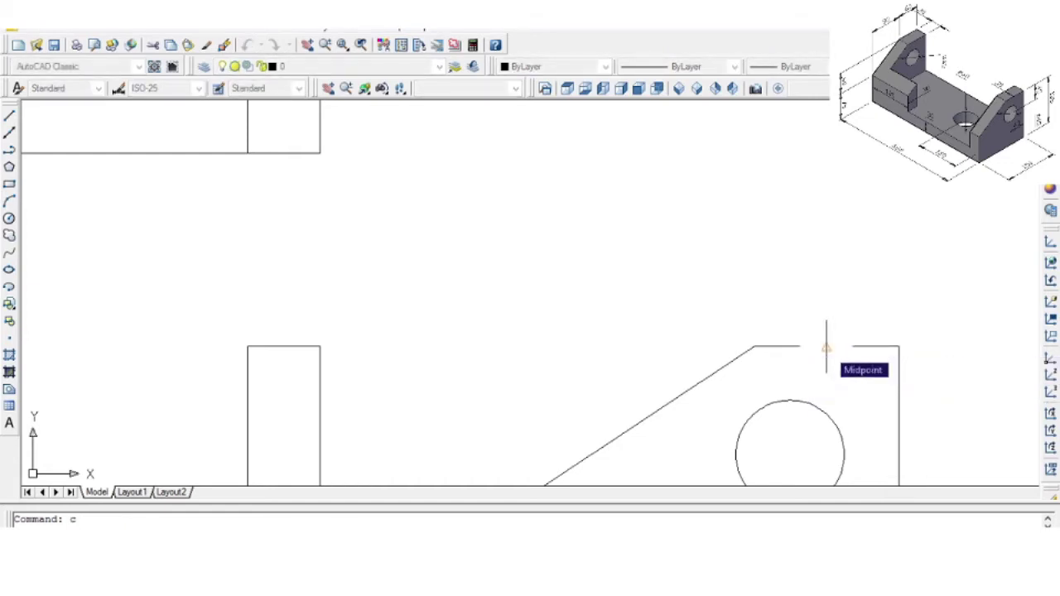
left_click(825, 346)
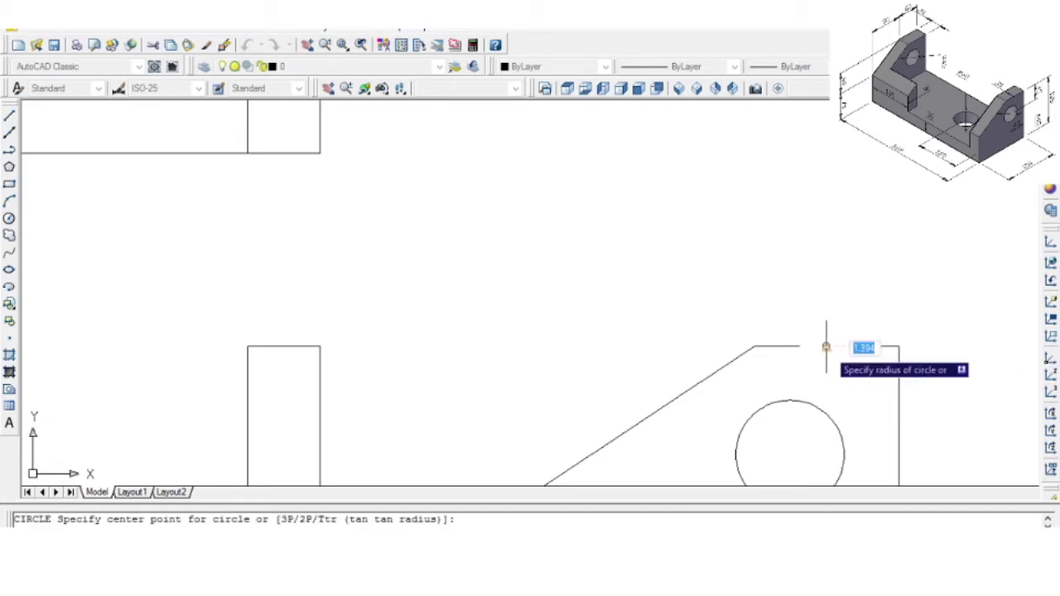
left_click(754, 346)
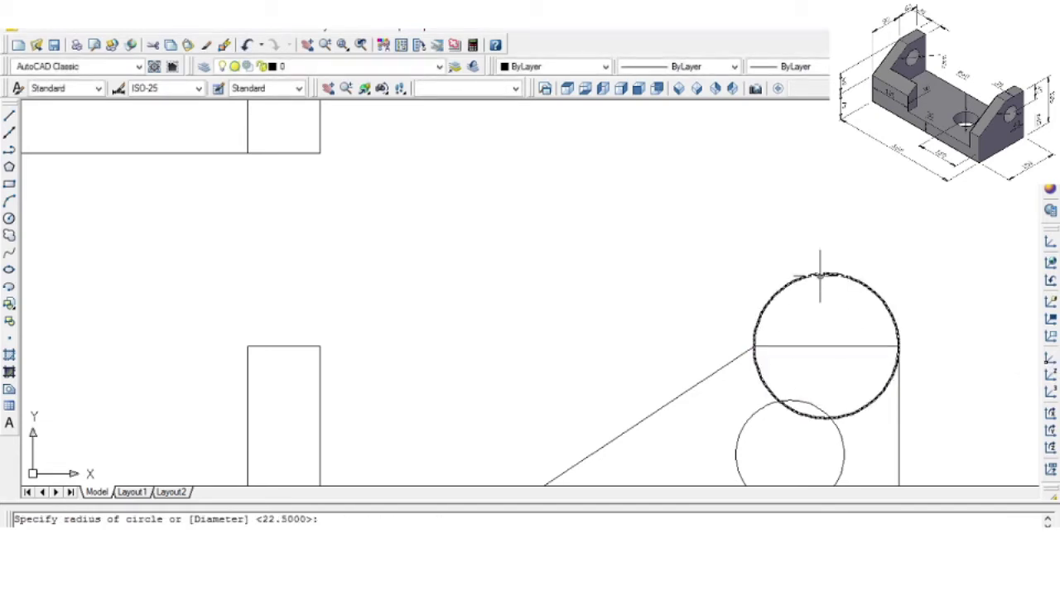
left_click(820, 274)
type("m")
key("Return")
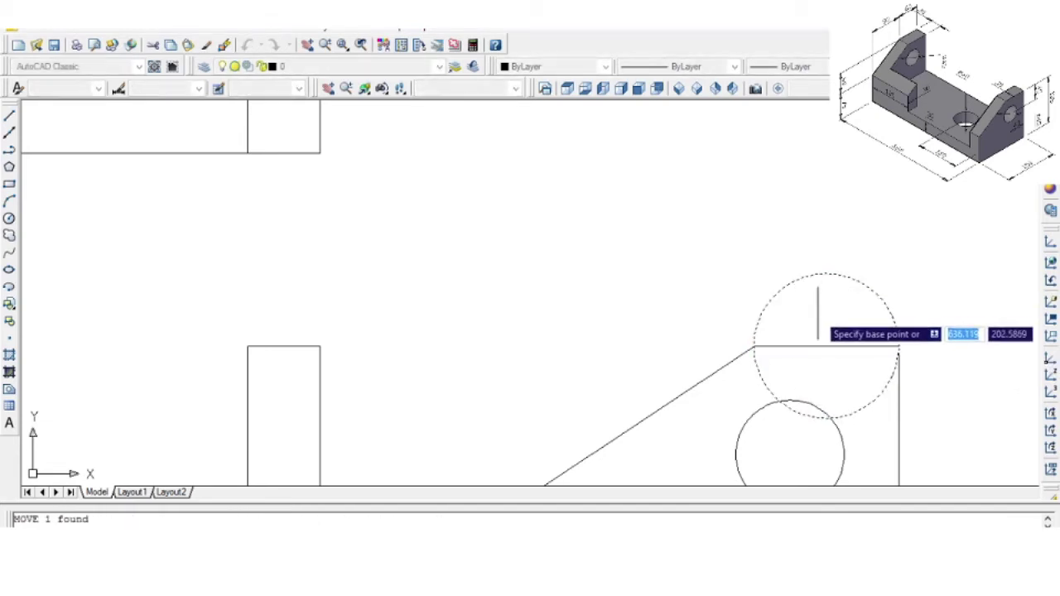
left_click(826, 348)
scroll(820, 364, "down", 6)
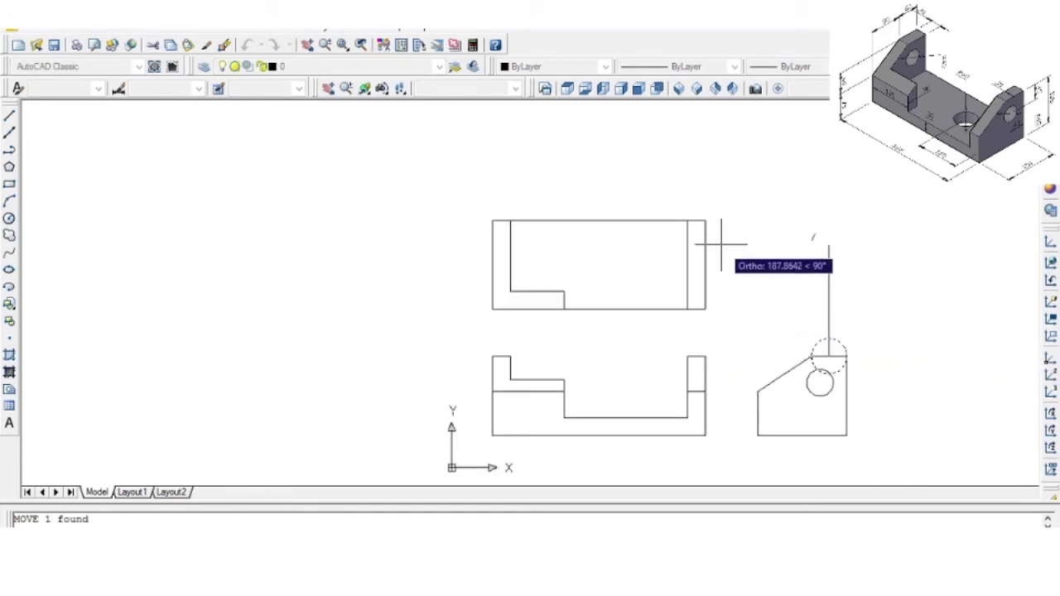
key("Escape")
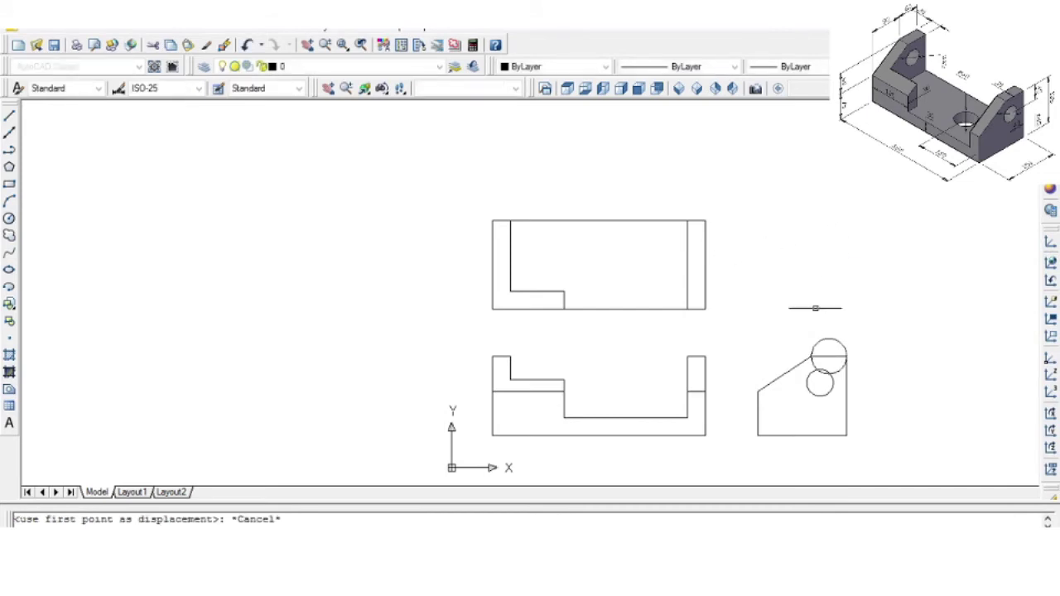
Move the helper circle by its top quadrant onto the top view's upper-right corner
scroll(853, 372, "up", 3)
left_click(829, 317)
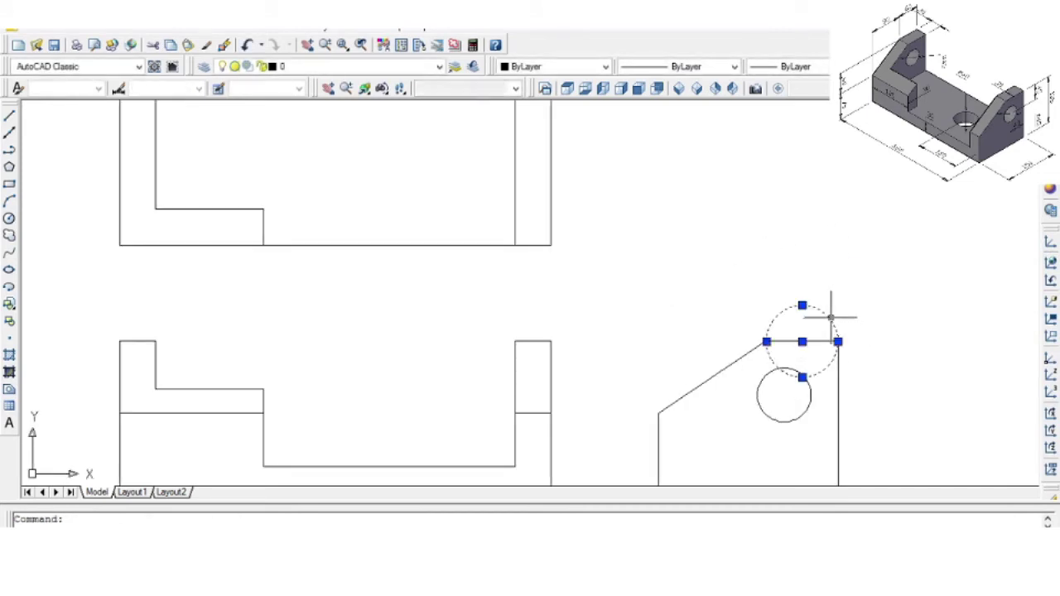
type("m")
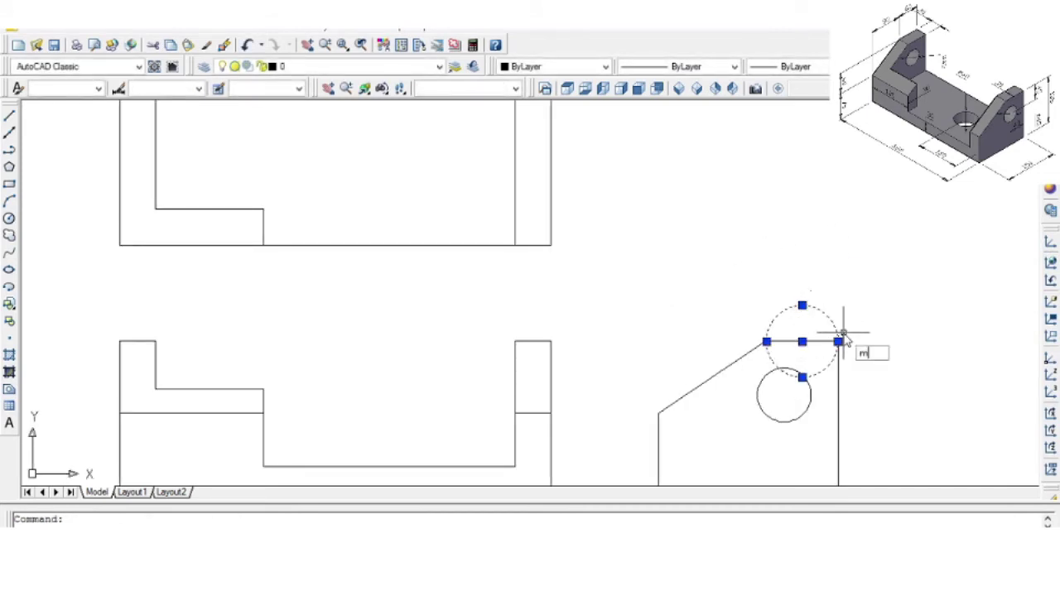
key("Return")
left_click(809, 303)
scroll(828, 335, "down", 5)
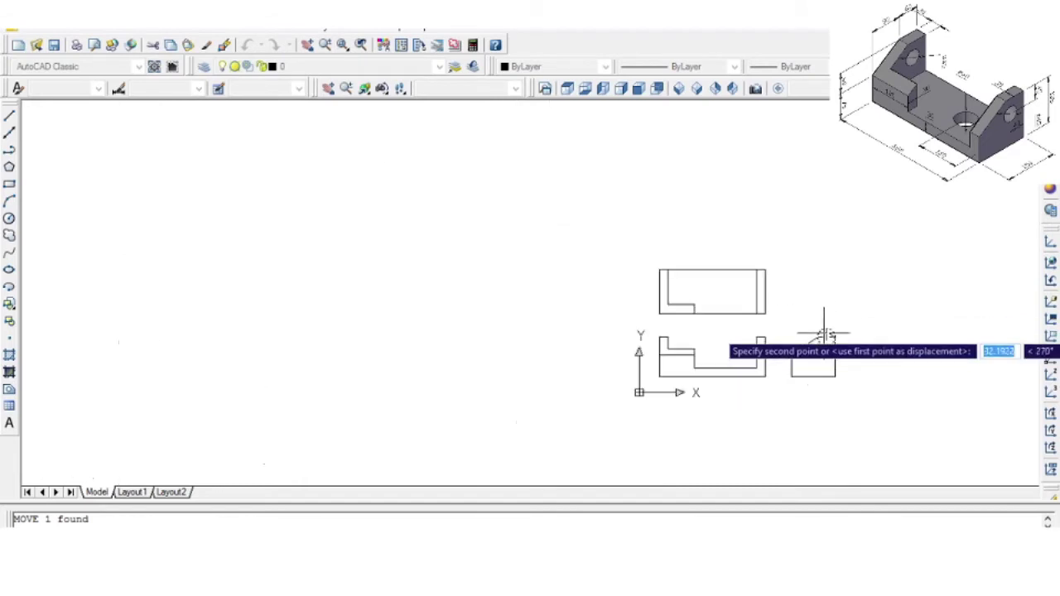
scroll(753, 273, "up", 5)
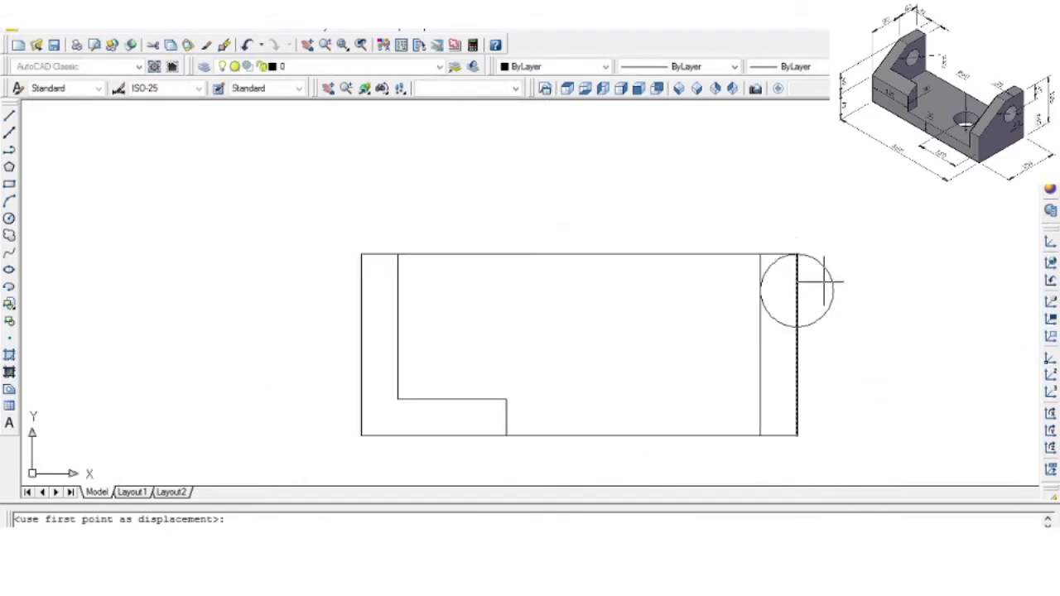
scroll(783, 268, "up", 1)
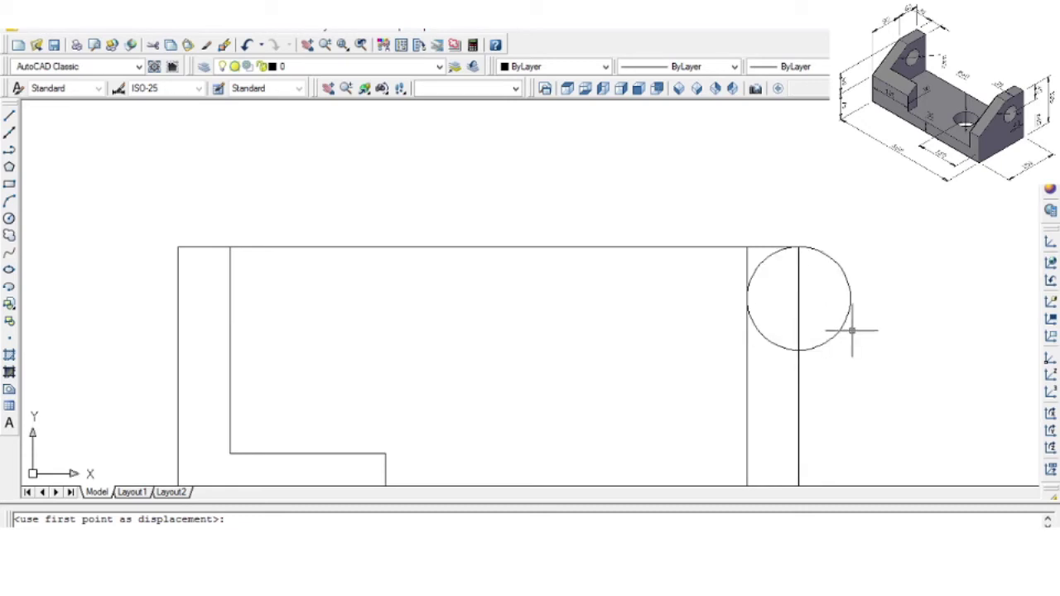
Draw a horizontal line from the helper circle's bottom quadrant leftward past the top view's left edge
scroll(851, 334, "down", 3)
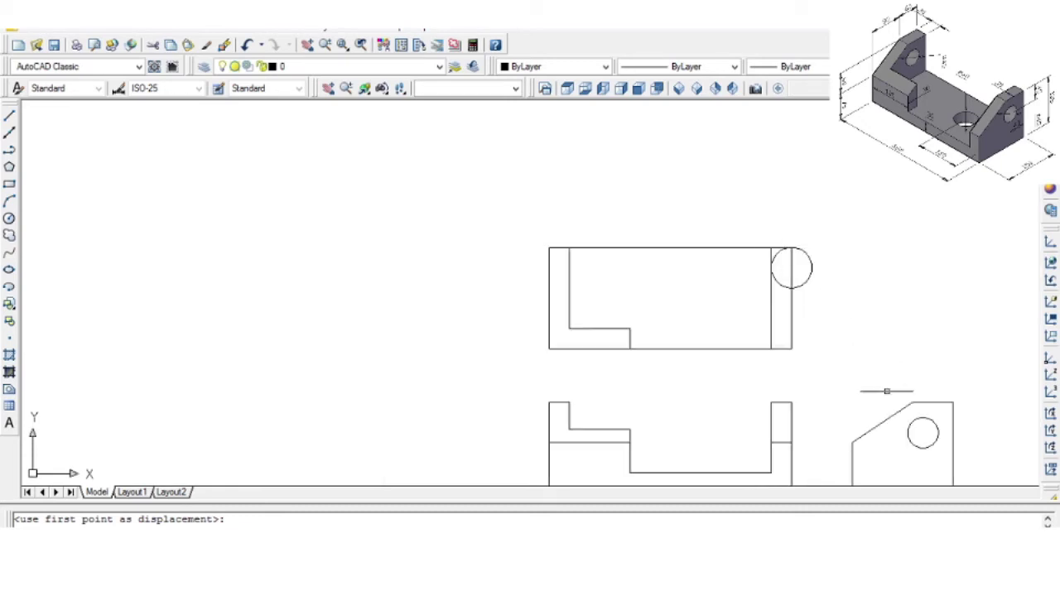
scroll(801, 292, "up", 3)
scroll(776, 285, "down", 2)
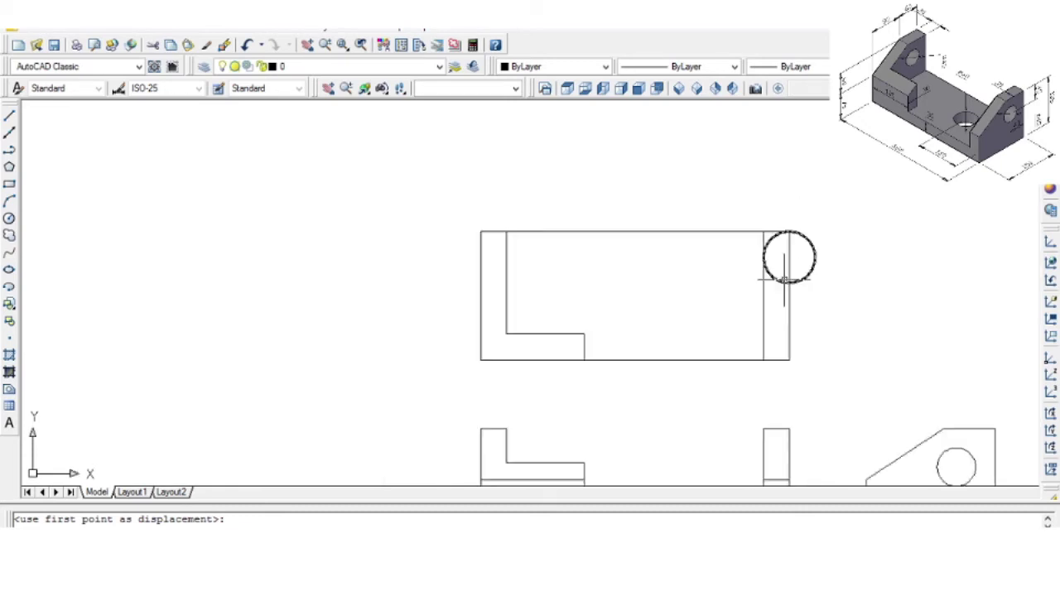
scroll(829, 357, "up", 3)
scroll(911, 377, "down", 2)
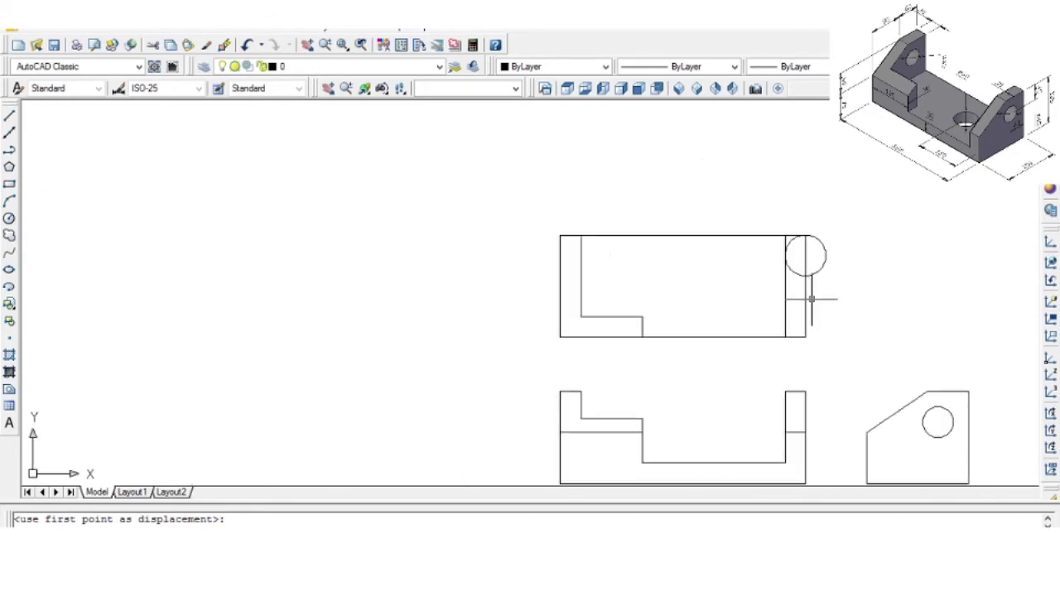
scroll(816, 278, "up", 4)
scroll(814, 302, "down", 2)
key("Escape")
type("l")
key("Return")
left_click(369, 307)
key("Escape")
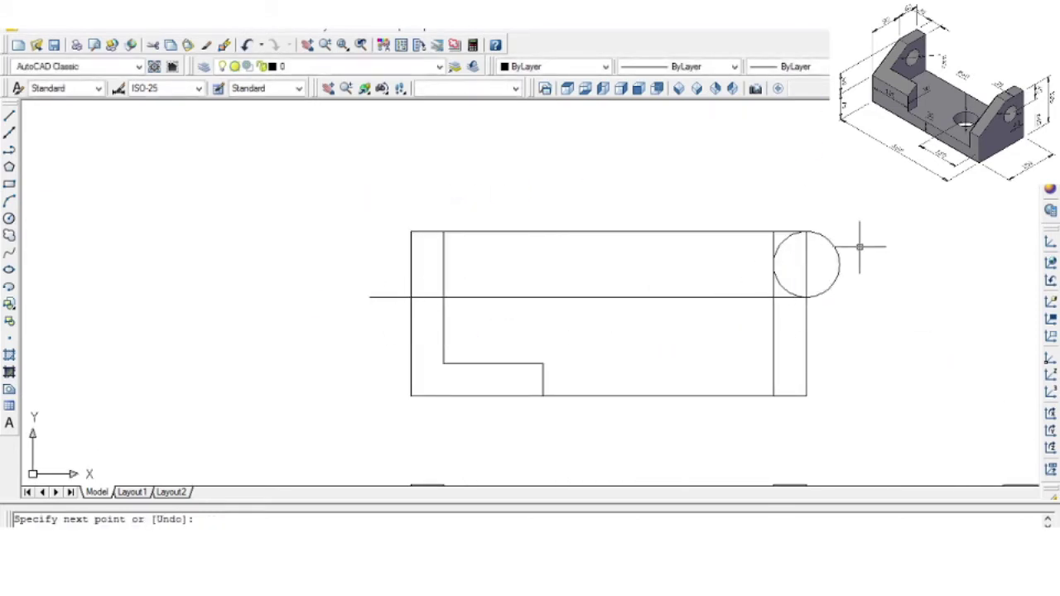
Erase the helper circle and trim the horizontal line so it remains only across the two uprights in the top view
left_click(838, 249)
key("Delete")
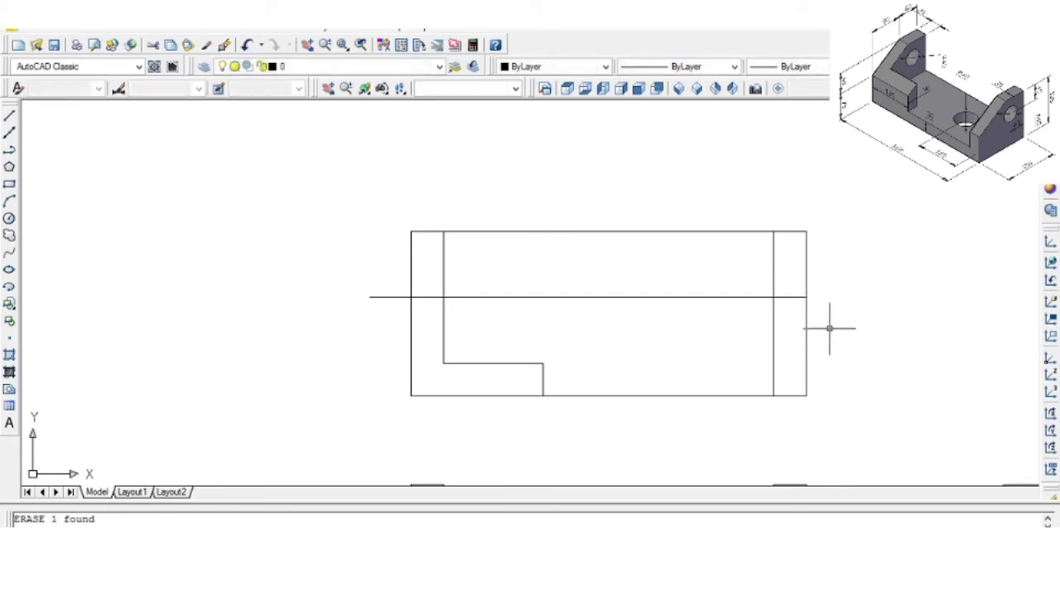
type("tr")
key("Return")
key("Return")
left_click(742, 296)
left_click(326, 280)
left_click(393, 320)
Draw a horizontal construction line leftward from the midpoint of the right upright's inner edge in the top view
scroll(367, 282, "down", 4)
scroll(360, 393, "up", 2)
scroll(452, 427, "up", 2)
scroll(477, 401, "down", 1)
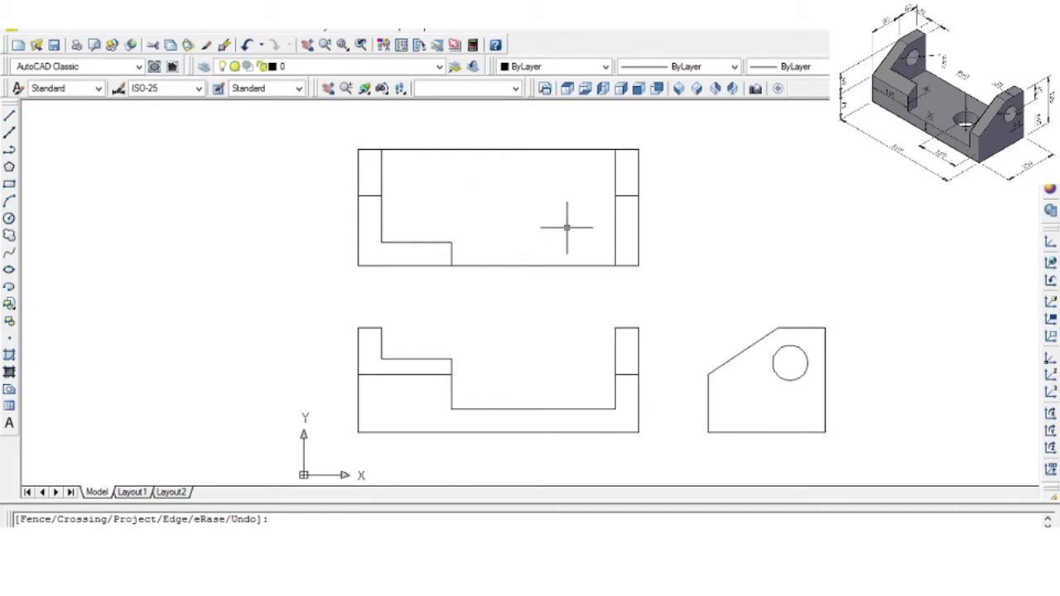
type("l")
key("Return")
left_click(616, 210)
left_click(463, 245)
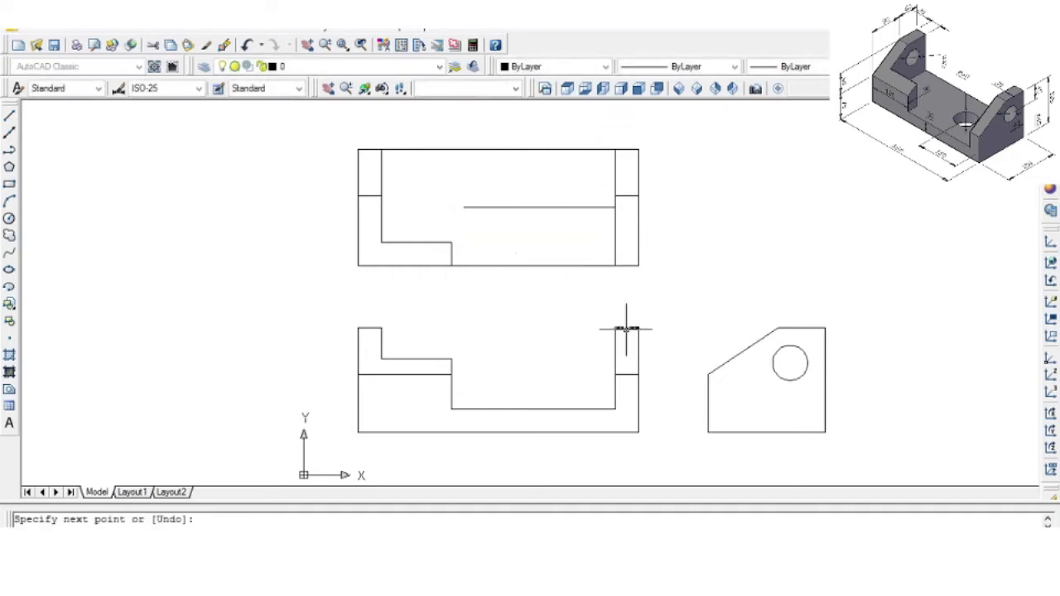
key("Return")
Offset the right upright's inner edge in the top view 120 to the left
type("o")
key("Return")
type("120")
key("Return")
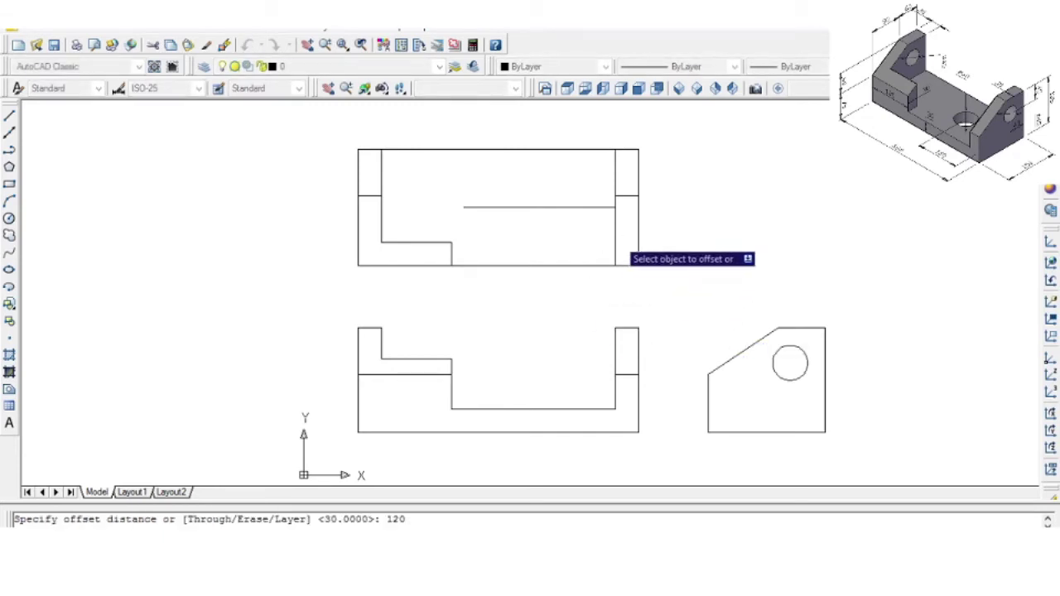
left_click(617, 240)
left_click(547, 246)
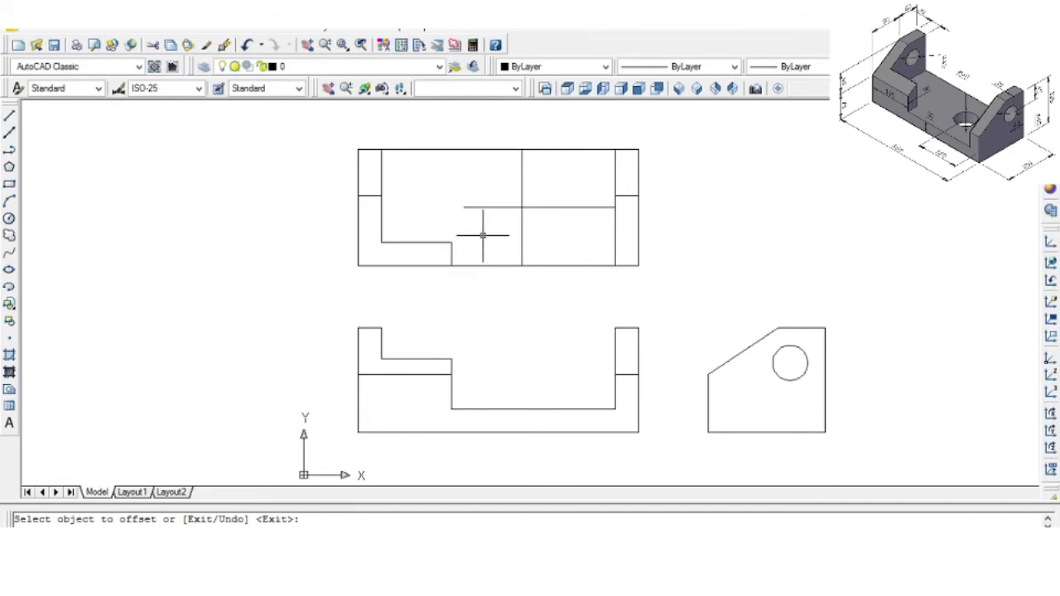
Draw a circle of diameter 60 centred on the intersection of the two construction lines in the top view
scroll(492, 238, "up", 2)
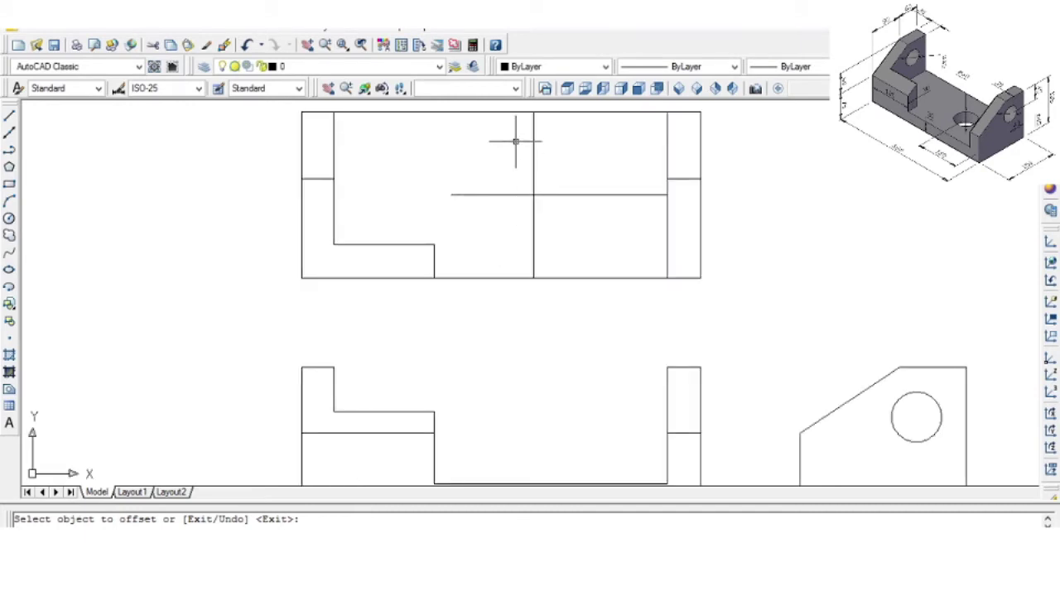
type("c")
key("Return")
left_click(534, 195)
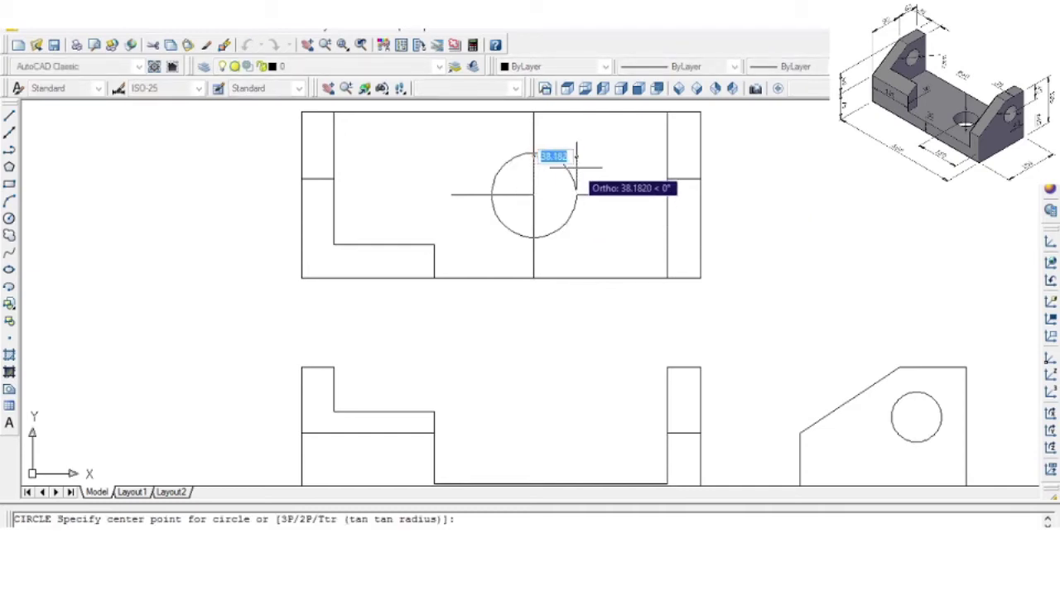
type("d")
key("Return")
type("6")
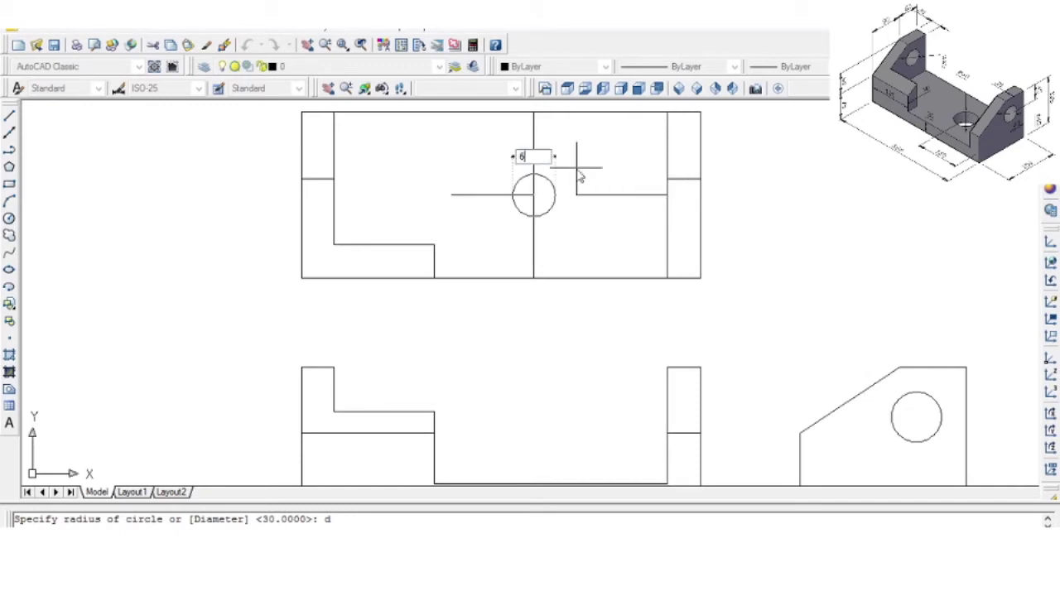
type("0")
key("Return")
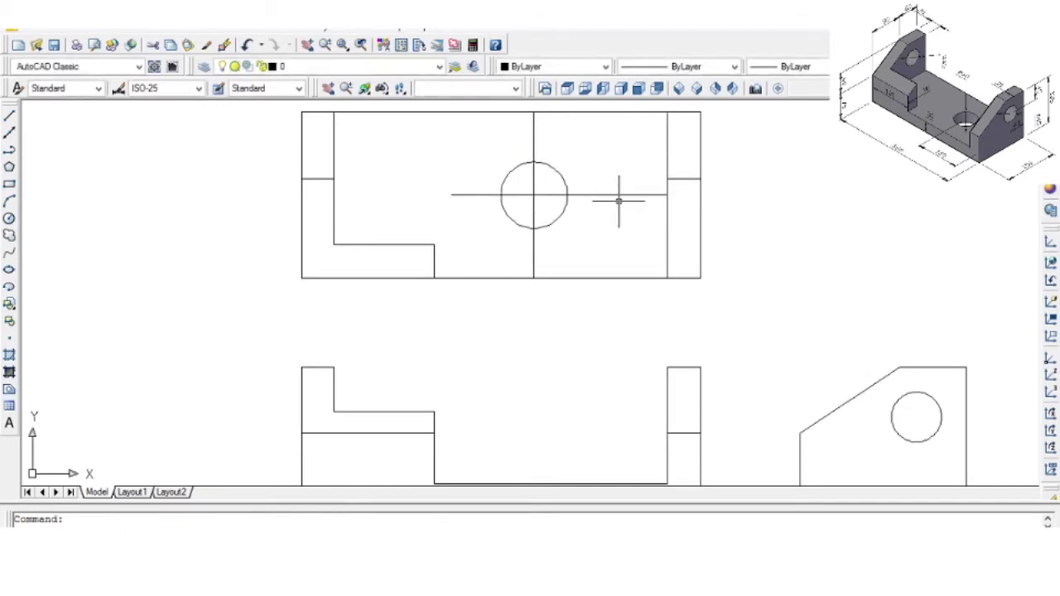
Erase the horizontal and vertical construction lines through the hole in the top view
left_click(620, 196)
left_click(533, 145)
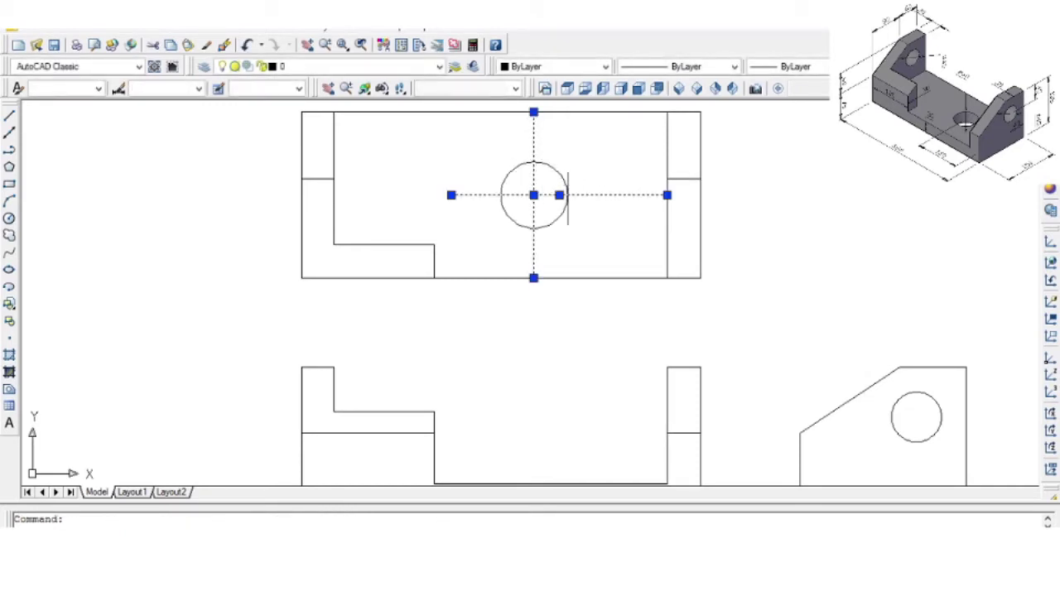
key("Delete")
Review the front, side and top views together at different zoom levels
scroll(616, 232, "down", 3)
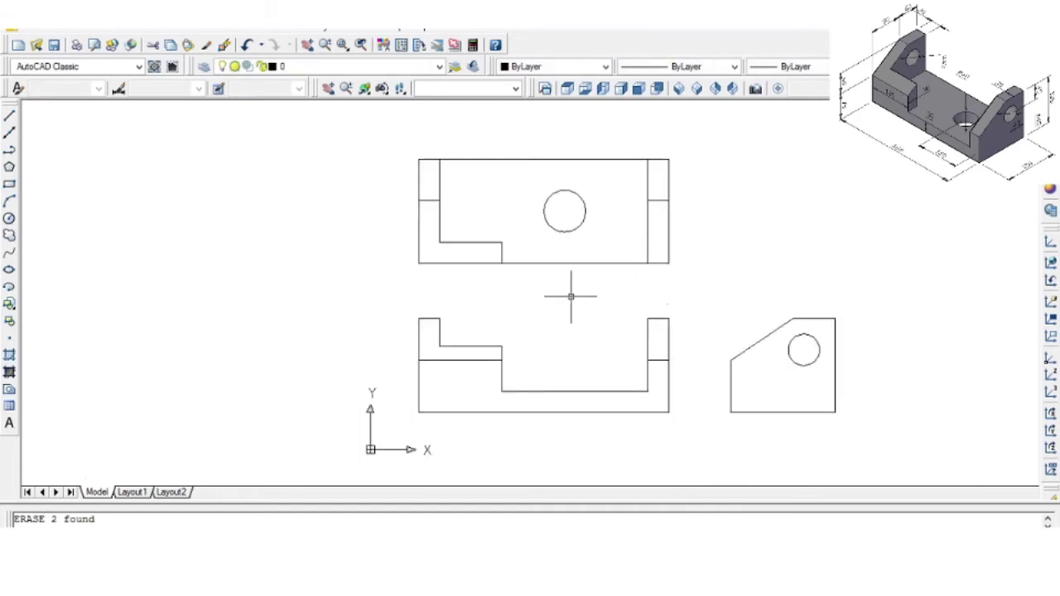
scroll(587, 322, "down", 1)
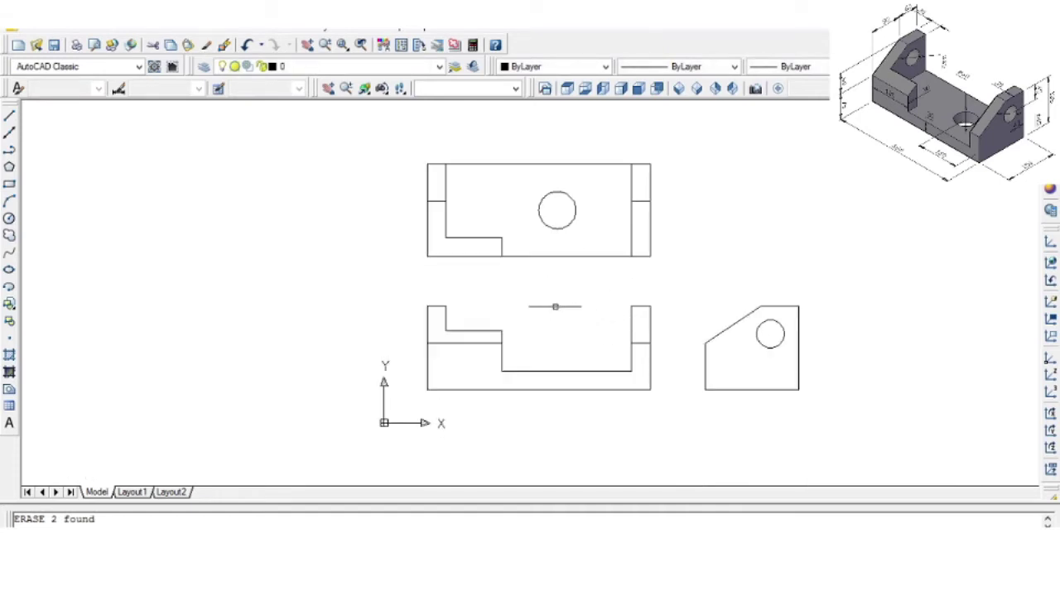
scroll(596, 343, "up", 2)
scroll(596, 338, "down", 2)
scroll(600, 318, "up", 1)
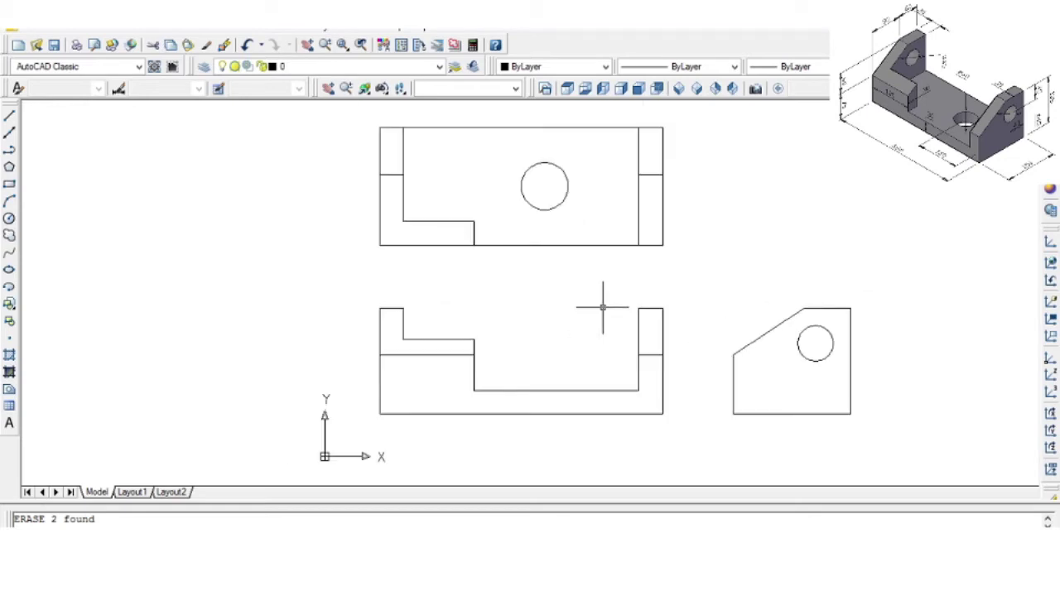
scroll(597, 306, "down", 4)
scroll(597, 303, "up", 3)
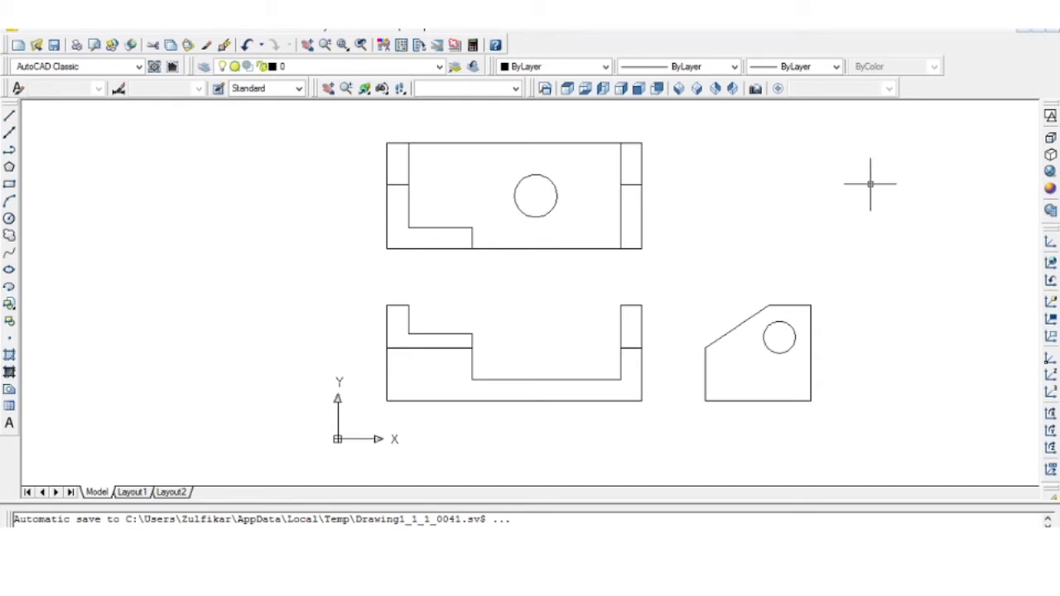
left_click(325, 45)
left_click_drag(608, 211, 568, 268)
key("Escape")
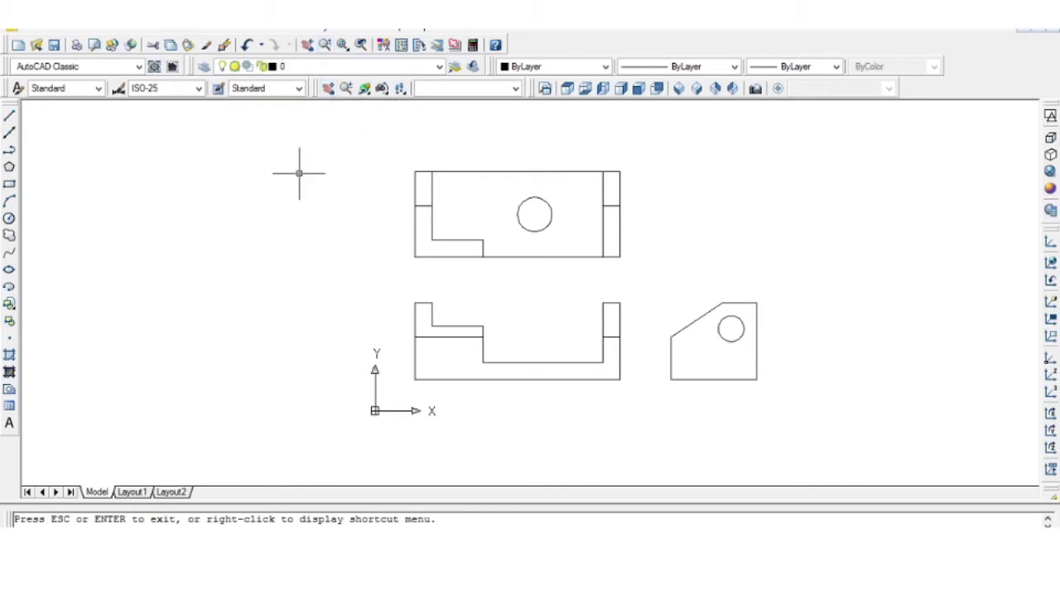
Draw a rectangle about 799 mm wide enclosing the front, side and top views
key("Return")
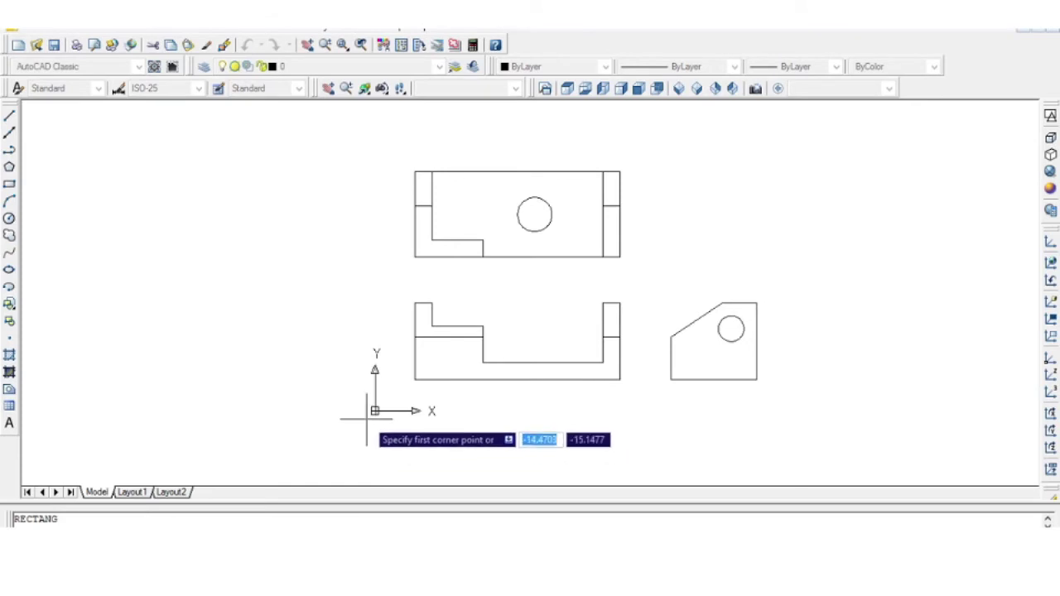
left_click(360, 425)
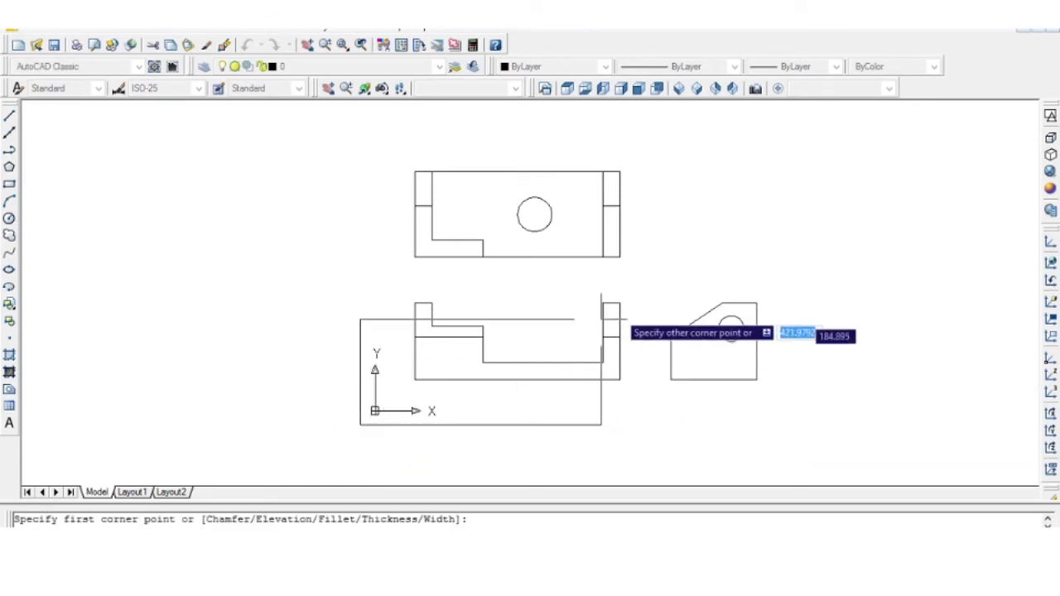
left_click(815, 114)
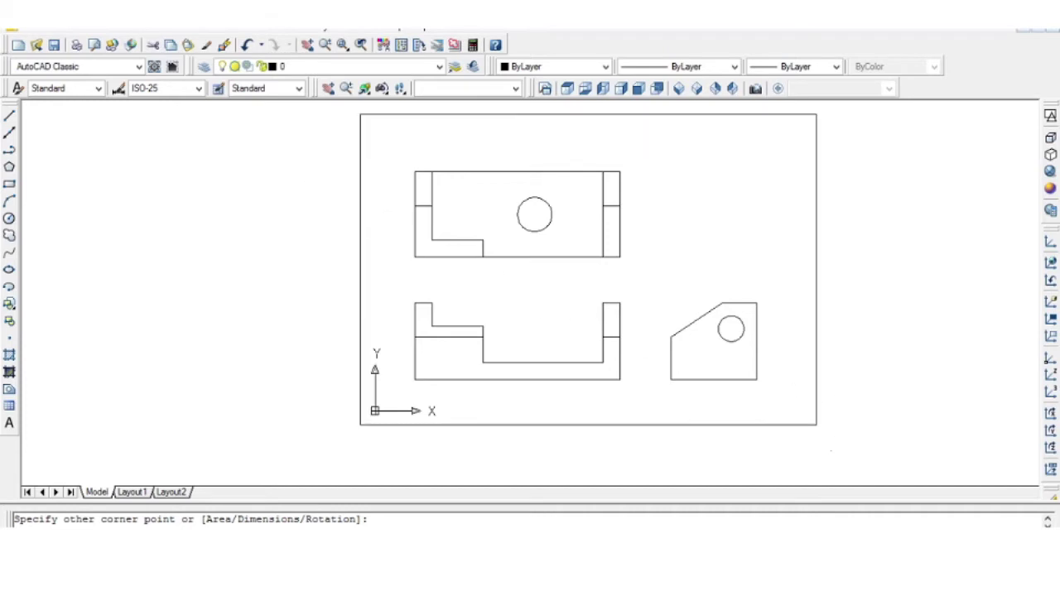
Add a horizontal linear dimension along the bottom edge of the rectangle enclosing the views
left_click(267, 37)
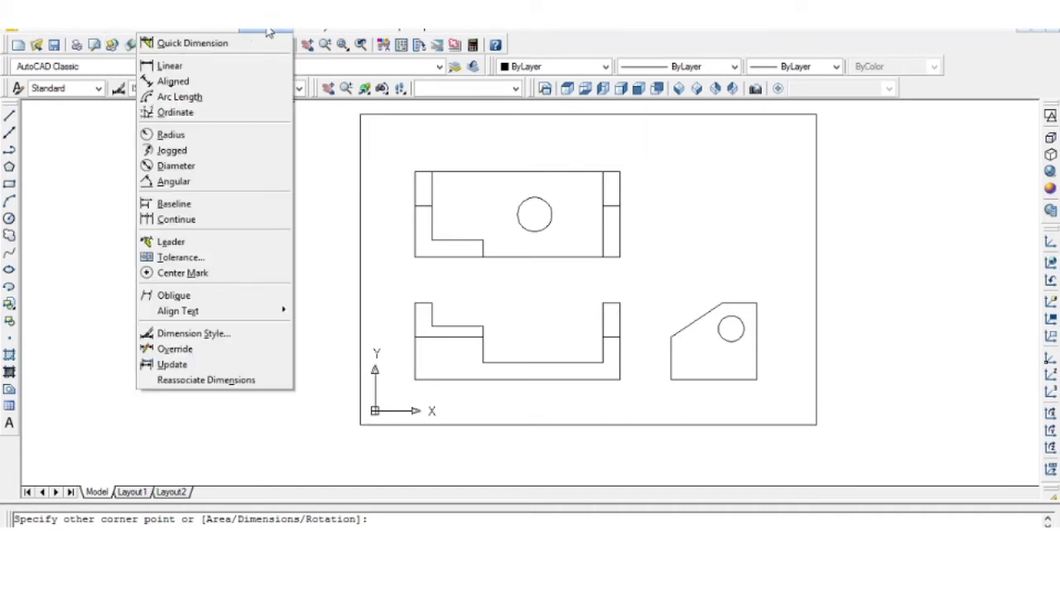
left_click(249, 64)
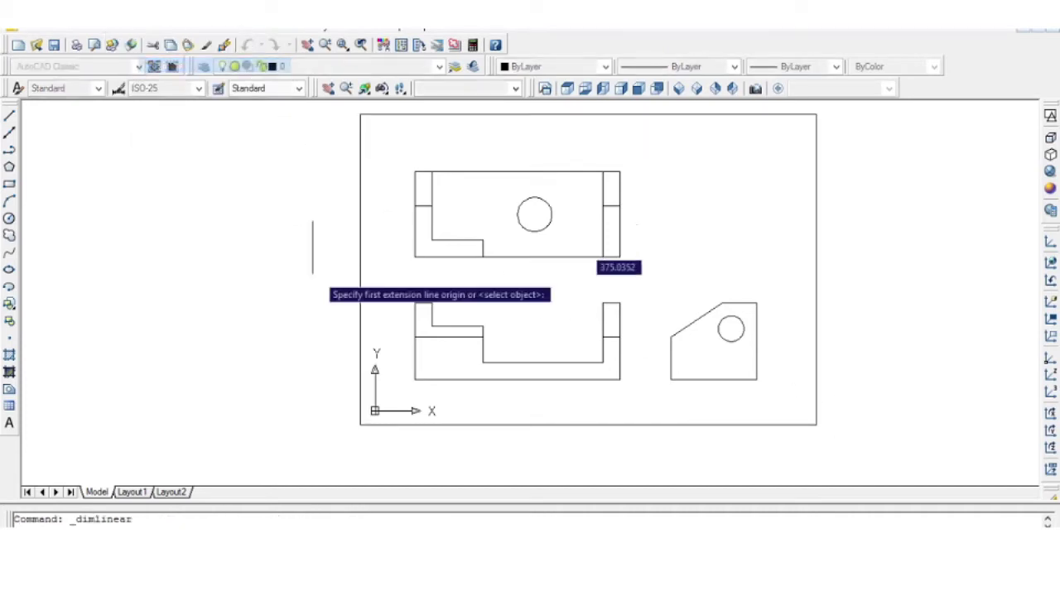
left_click(359, 425)
left_click(816, 426)
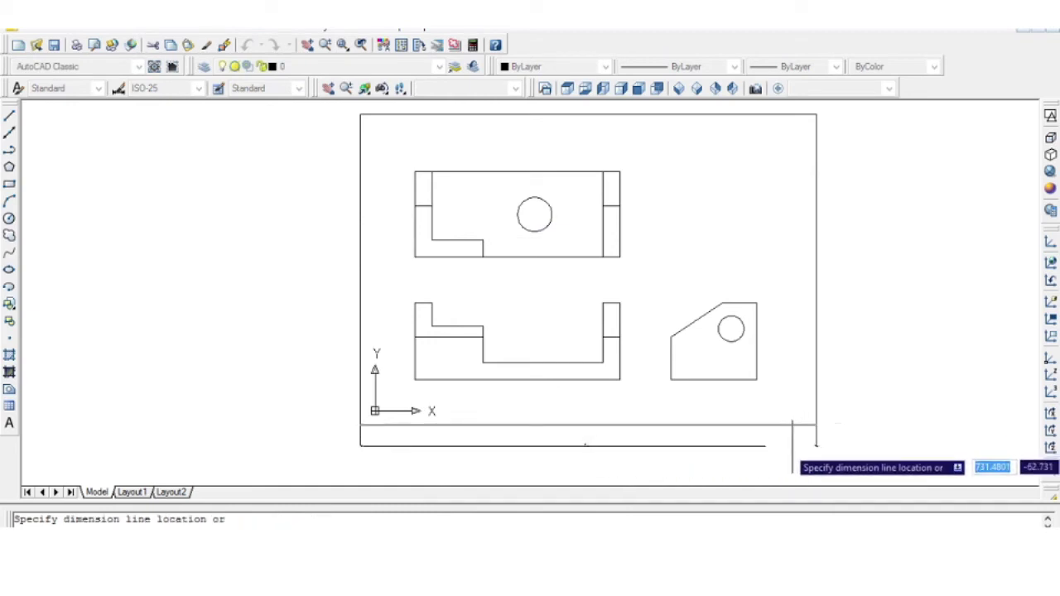
left_click(784, 443)
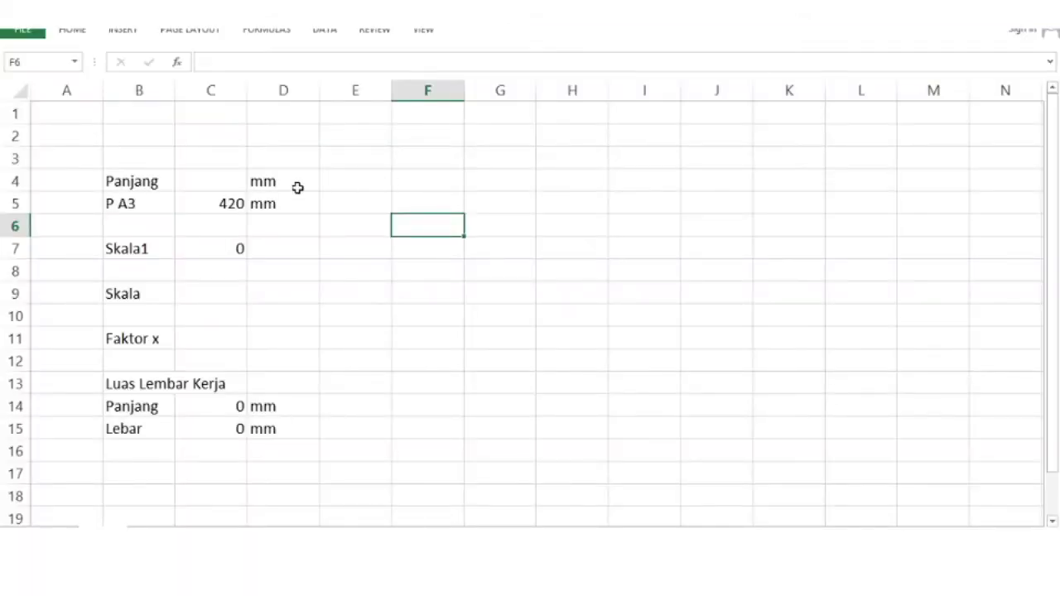
Switch to the Excel scale worksheet, set Panjang in C4 to 799 mm and check the Skala1 formula in C7
left_click(217, 175)
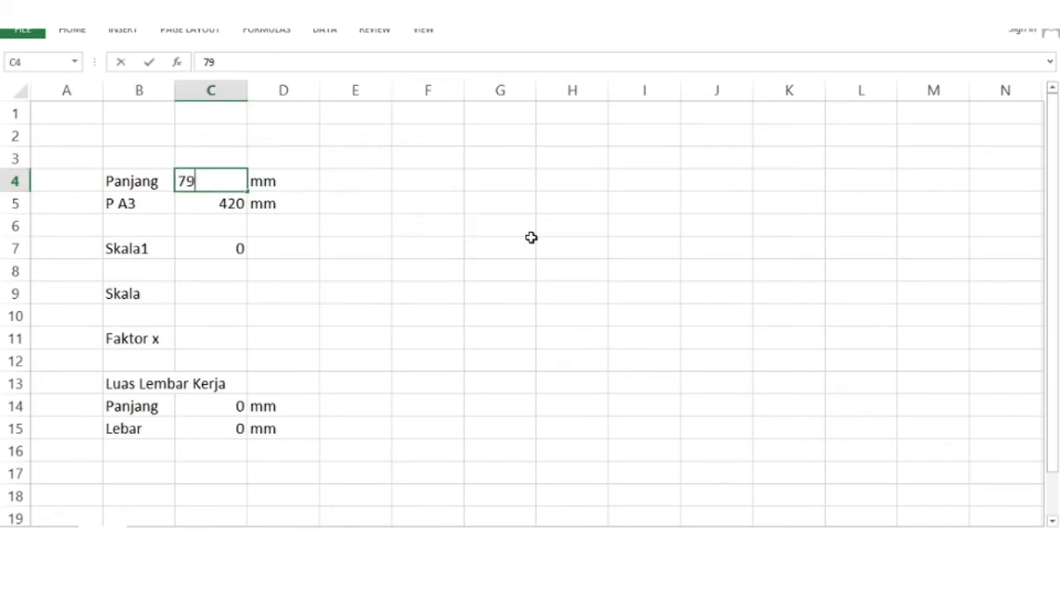
key("Return")
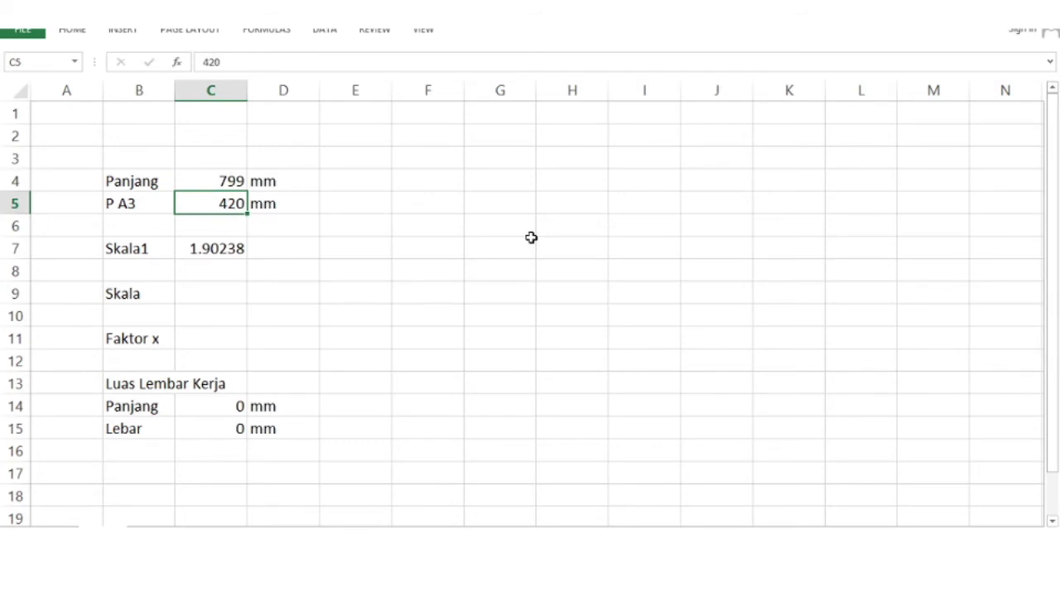
left_click(227, 248)
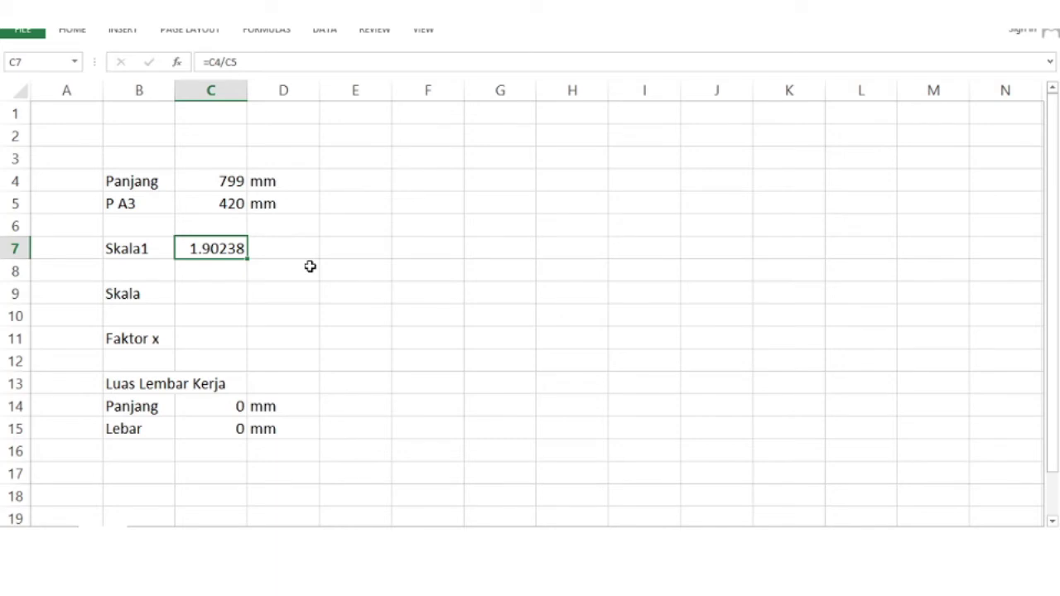
Set Skala in C9 to the text 1:2 and Faktor x in C11 to 2
left_click(225, 294)
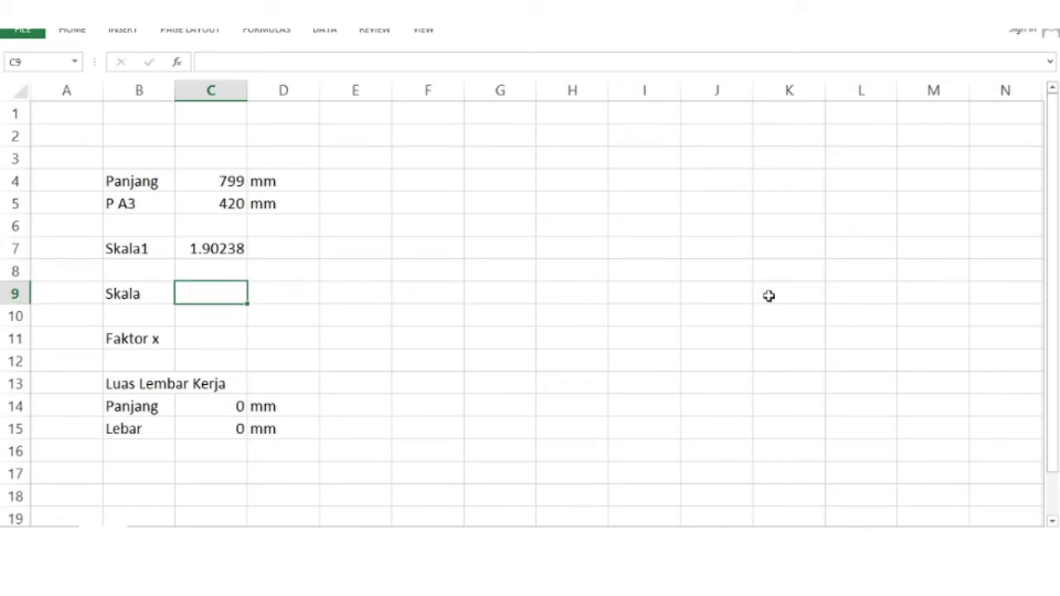
type("'1:2")
key("Return")
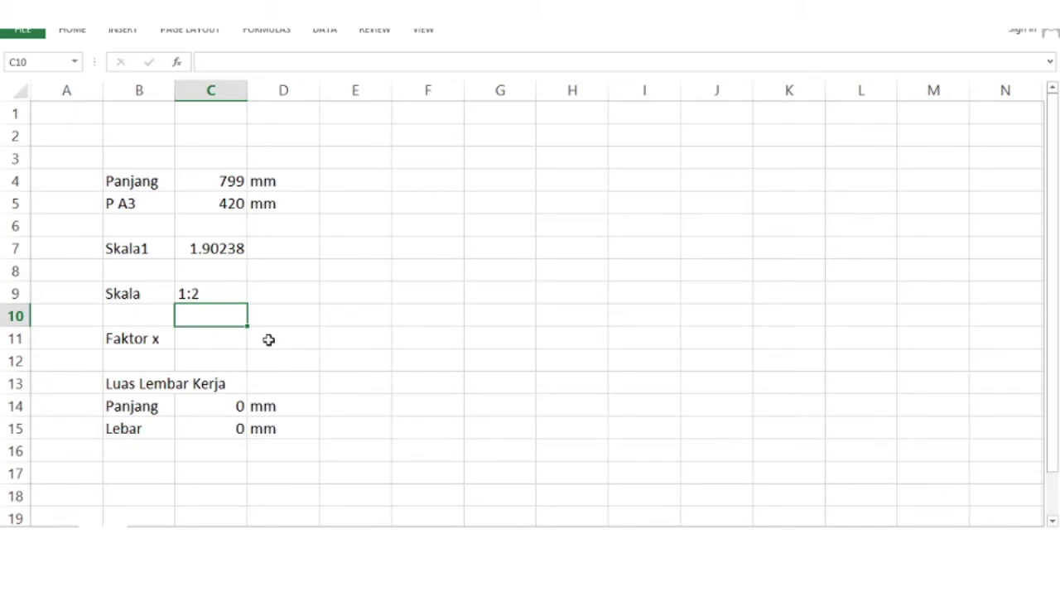
left_click(217, 338)
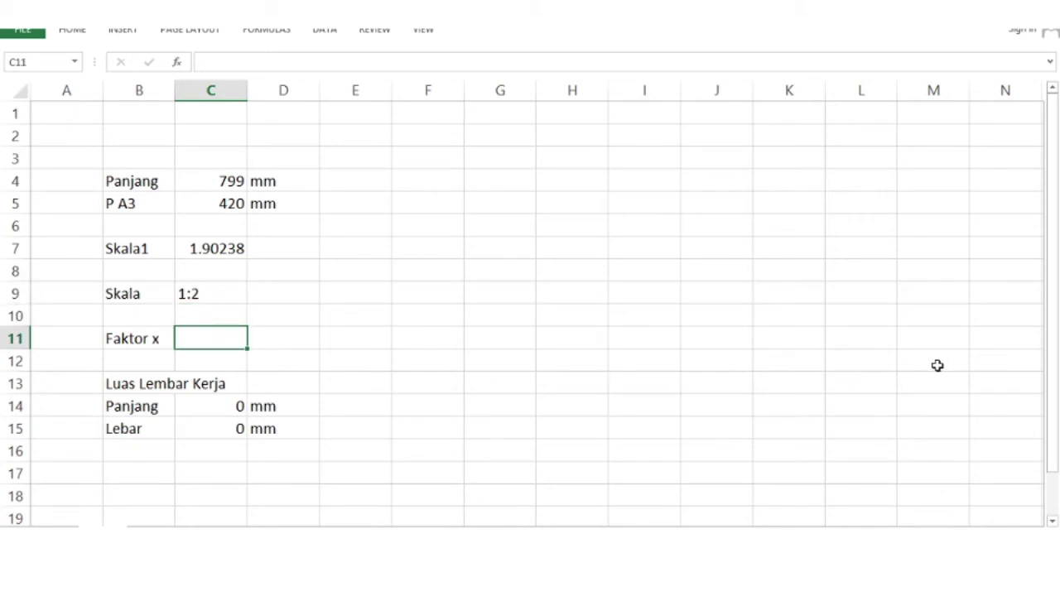
type("2")
key("Return")
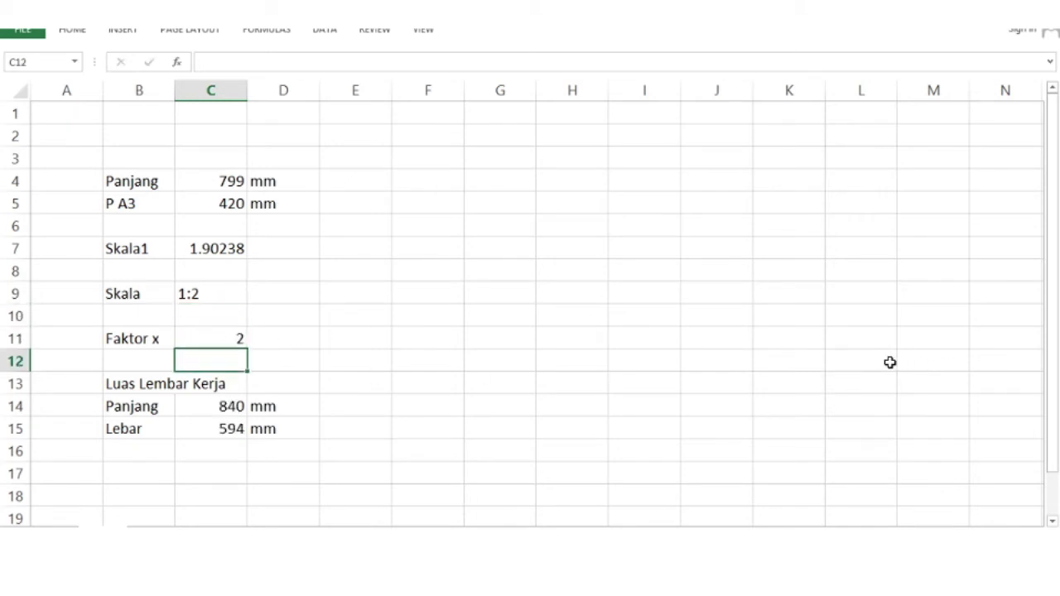
Check the formulas for the work sheet's Panjang in C14 and Lebar in C15
left_click(211, 406)
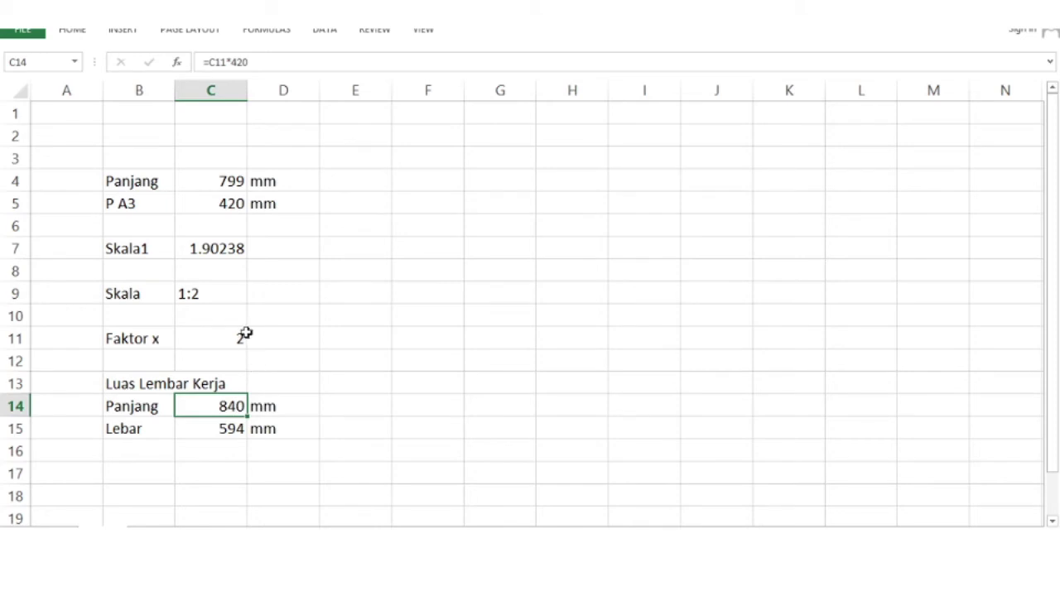
left_click(197, 433)
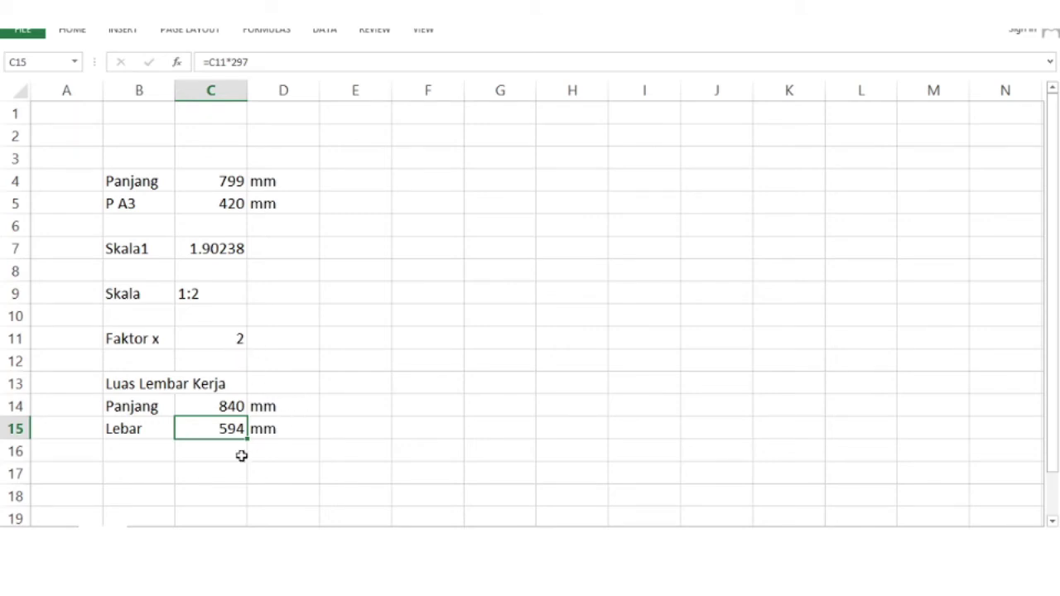
left_click(222, 457)
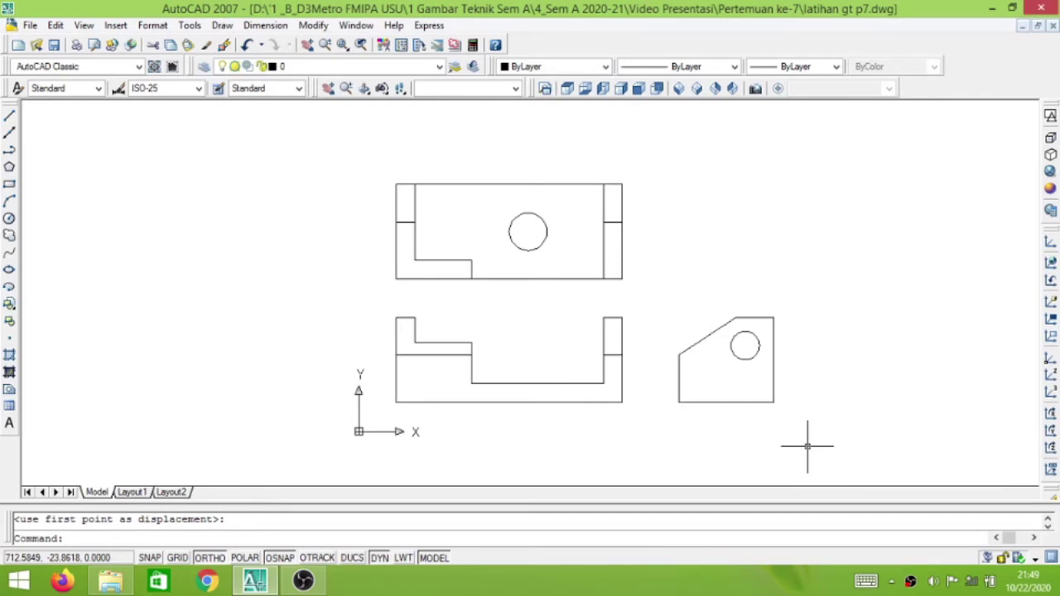
Switch back to AutoCAD and draw an 840 by 594 rectangle with its first corner at 0,0
type("re")
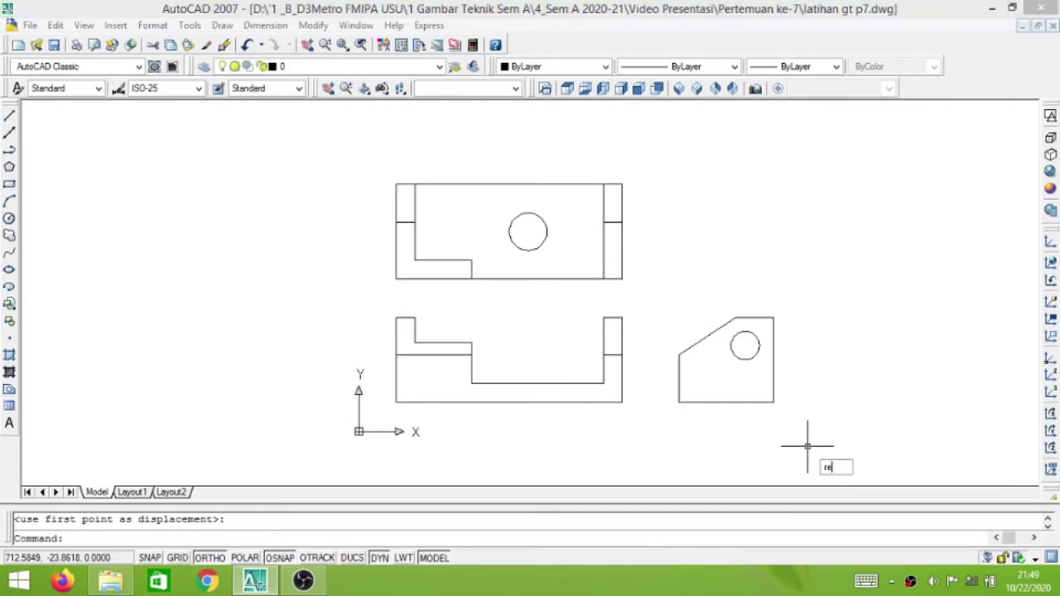
type("c")
key("Return")
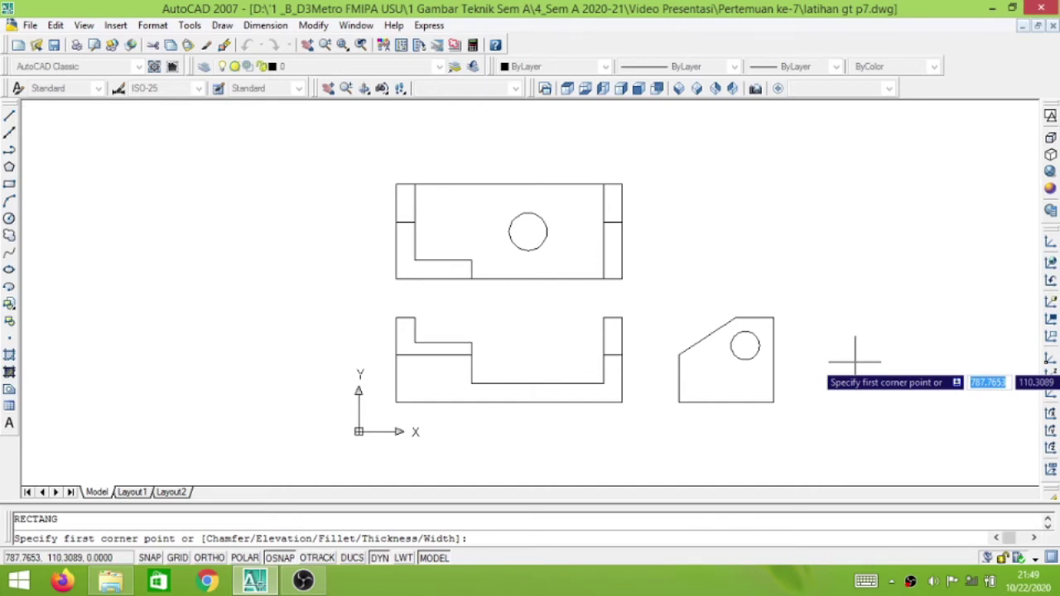
type("0,0")
key("Return")
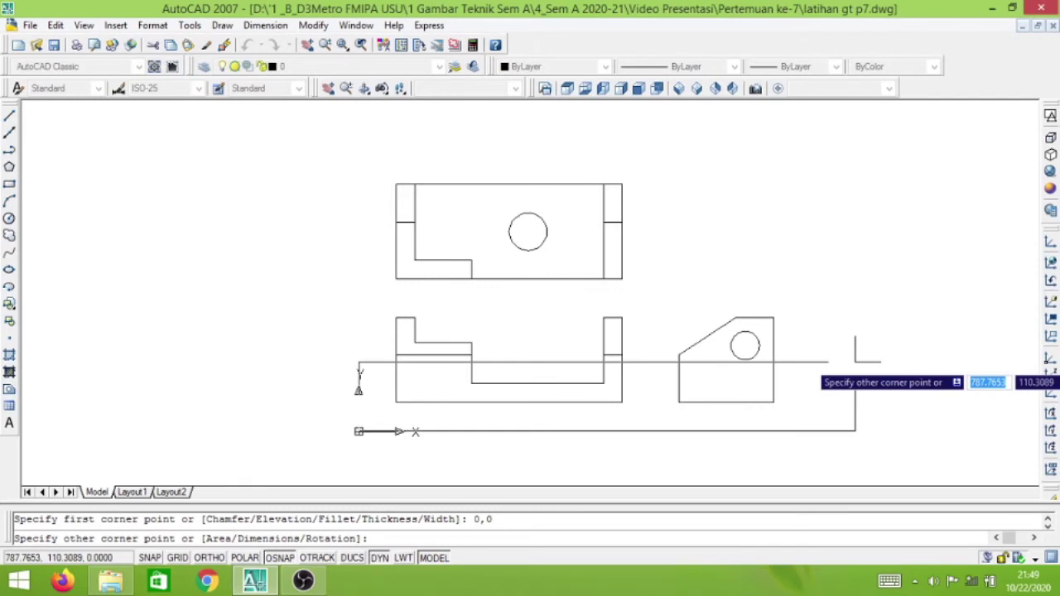
type("84")
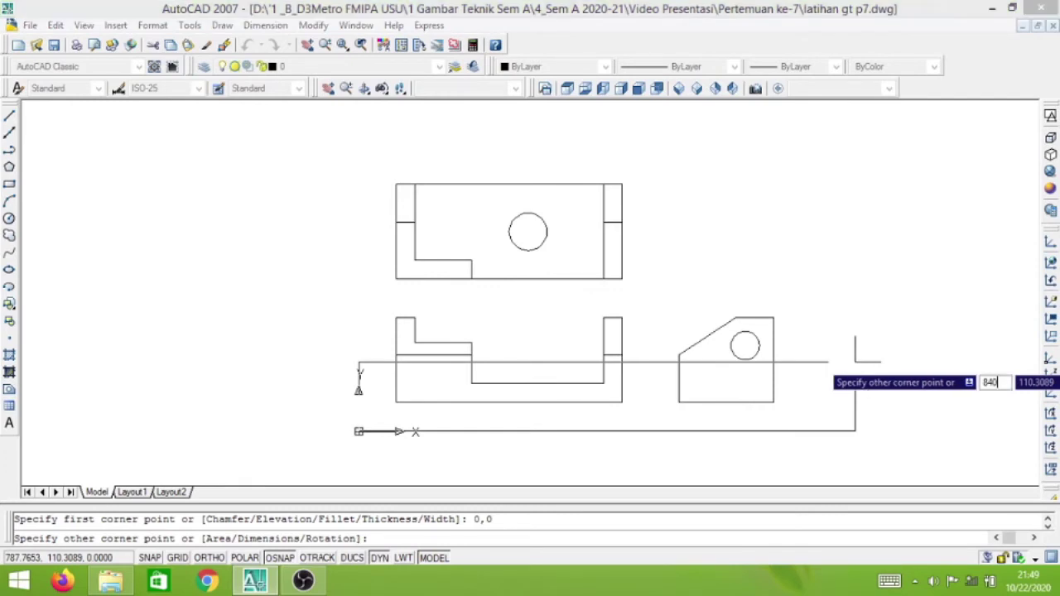
type("0")
key("Tab")
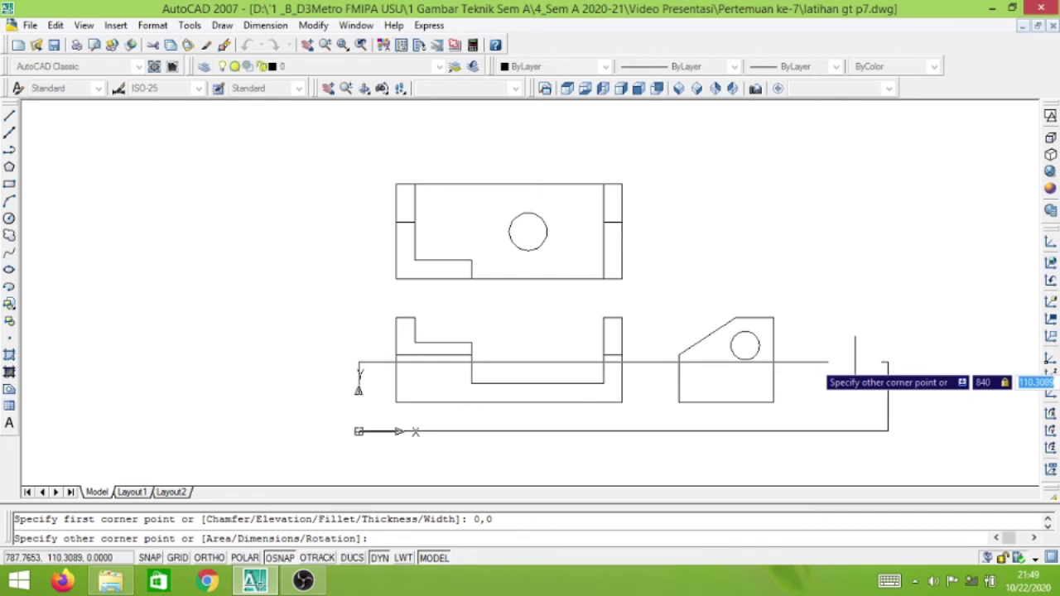
type("59")
key("Return")
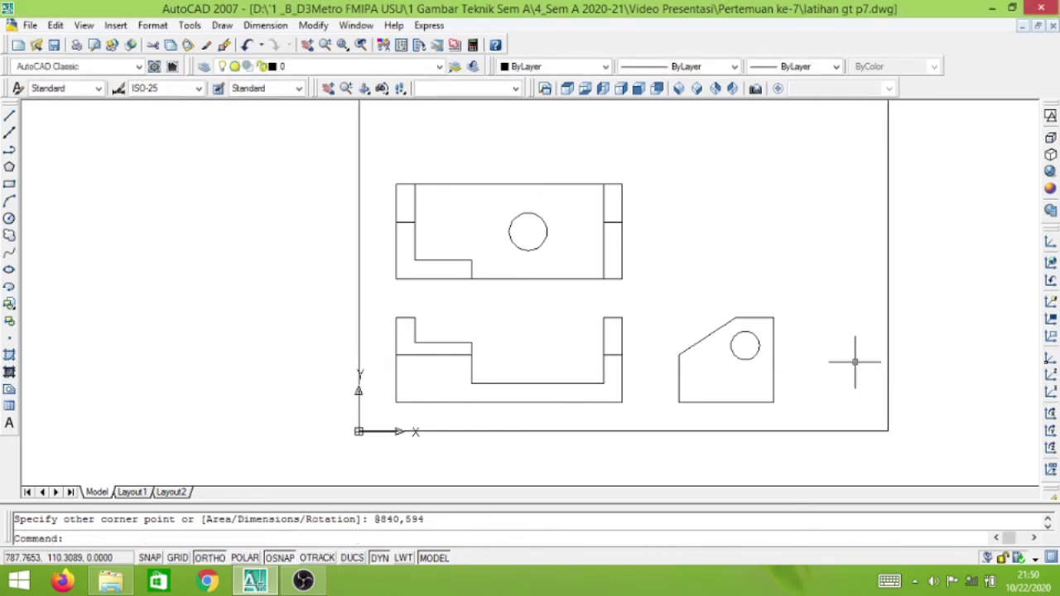
Move all three views together up and to the right towards the middle of the sheet rectangle, with ortho off
type("z")
key("Return")
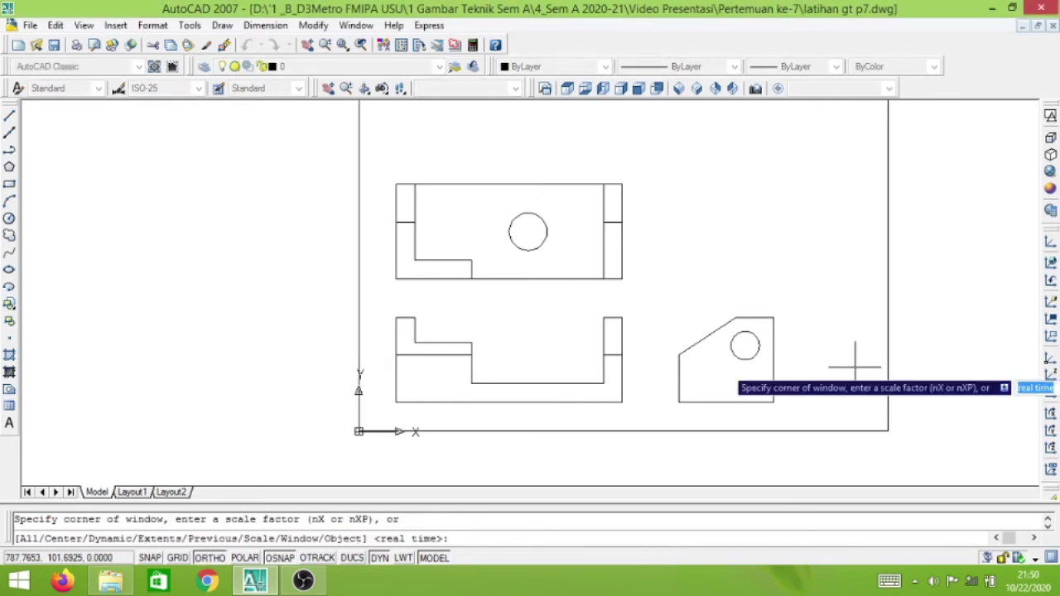
type("a")
key("Return")
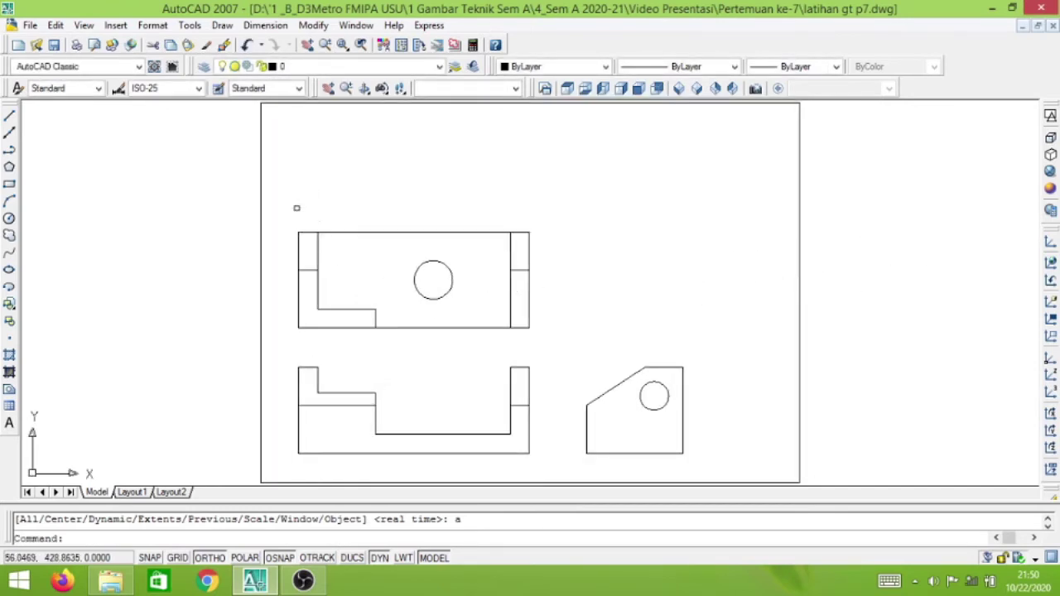
left_click(287, 208)
left_click(708, 467)
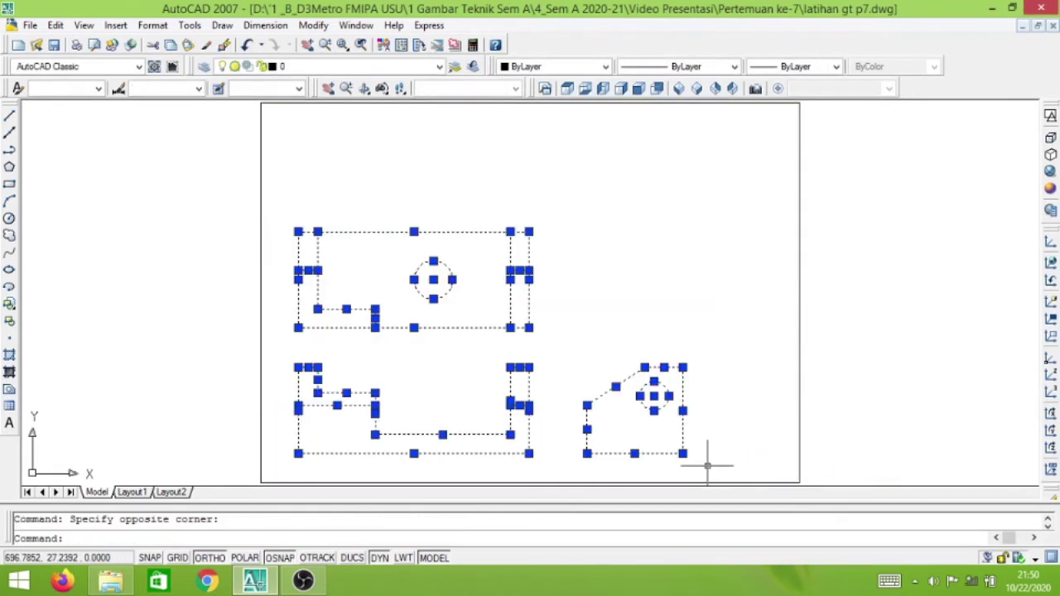
type("m")
key("Return")
left_click(584, 415)
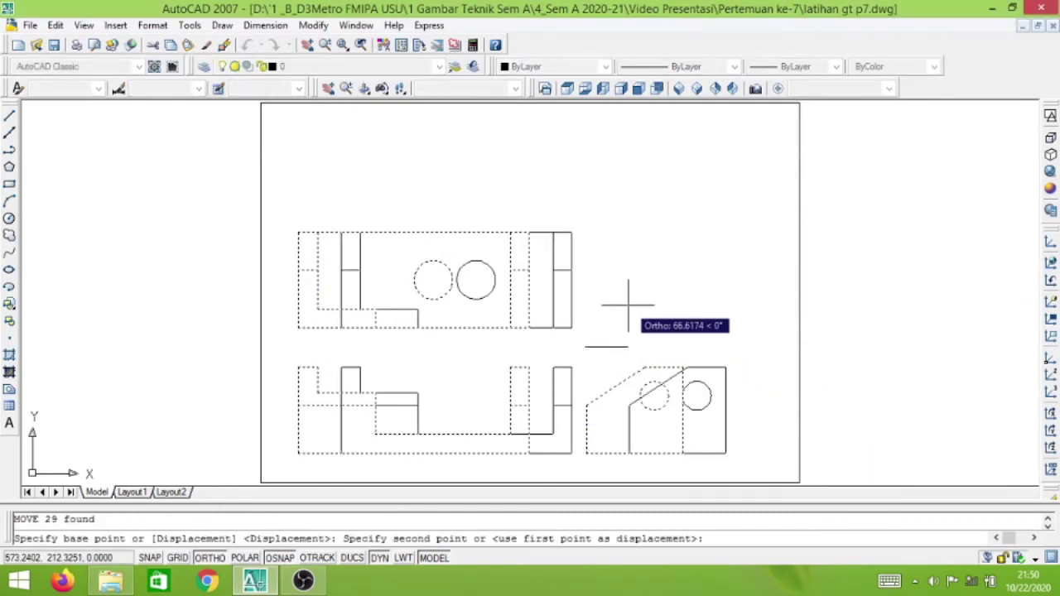
left_click(207, 559)
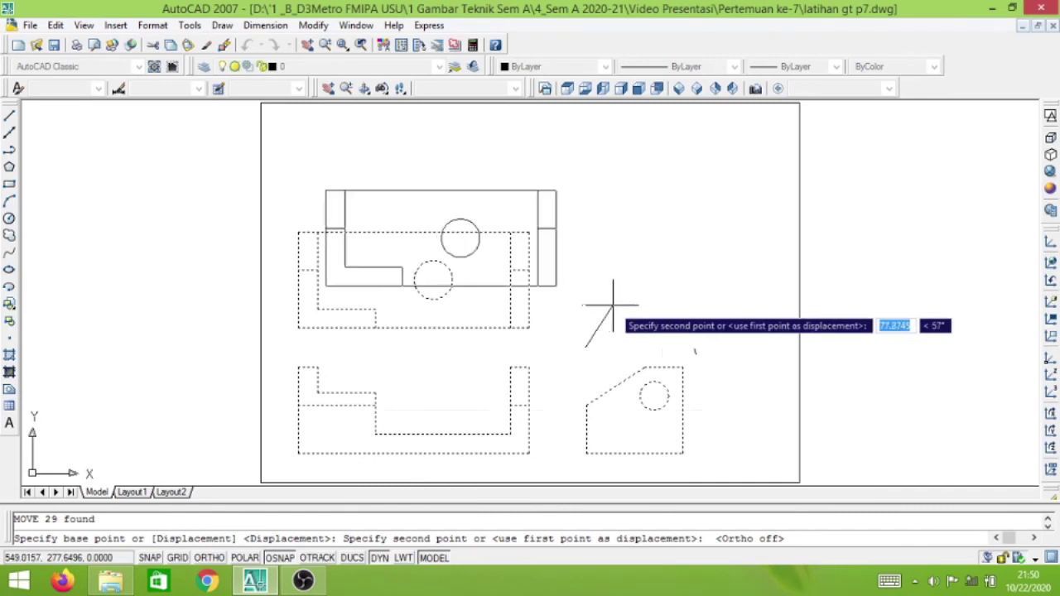
left_click(648, 279)
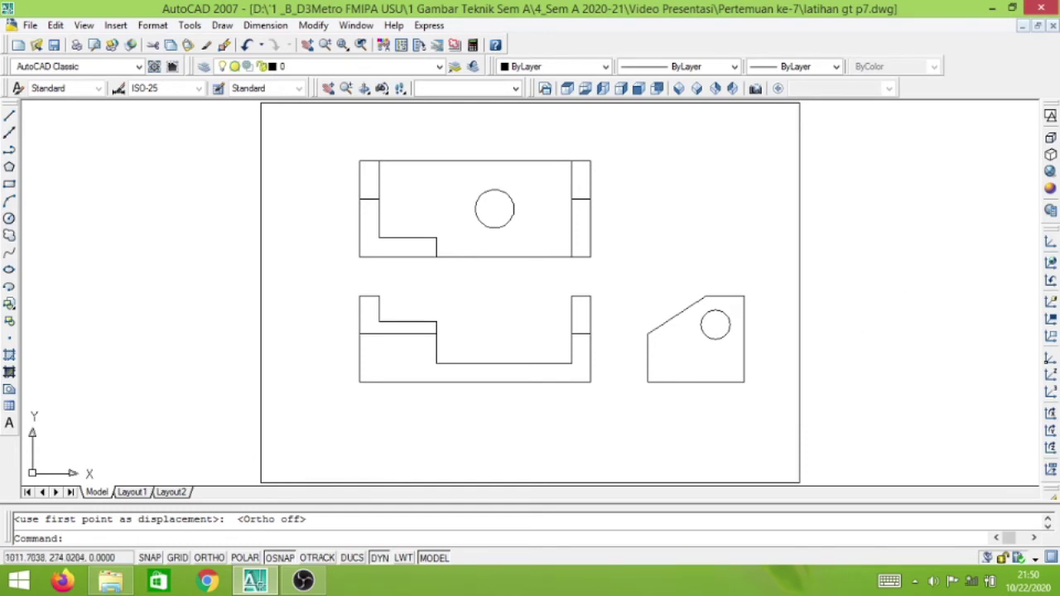
Offset the sheet rectangle 40 inwards to form an inner border around the views
left_click(799, 192)
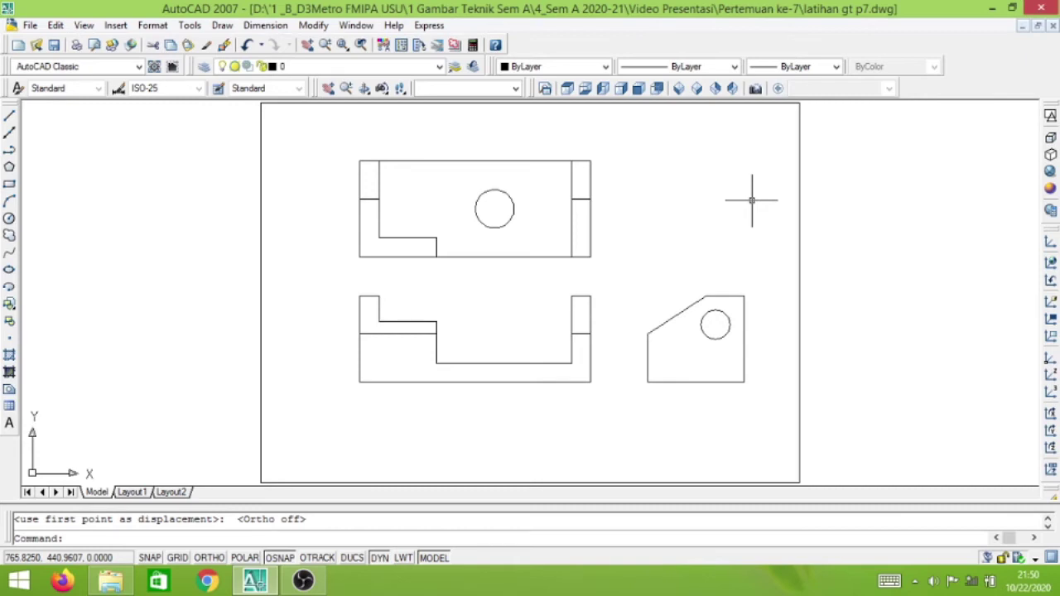
type("o")
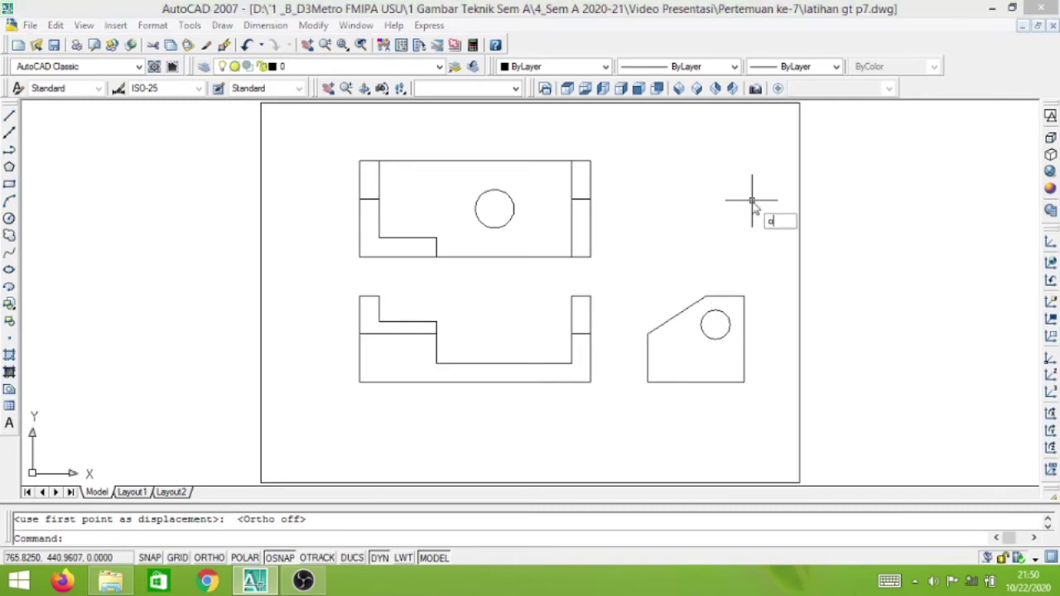
key("Return")
type("40")
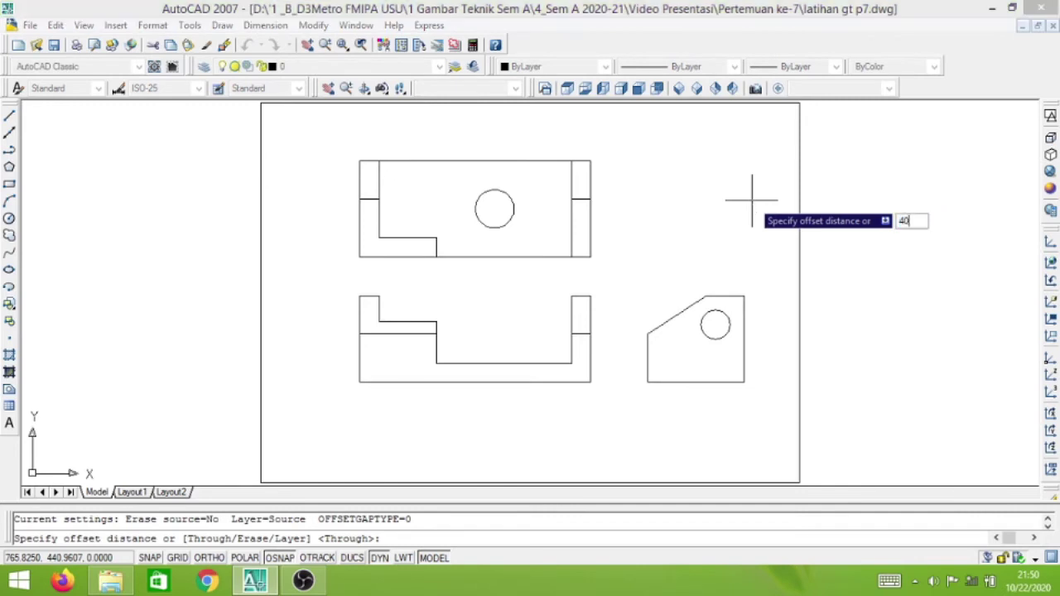
key("Return")
left_click(798, 189)
left_click(750, 207)
key("Return")
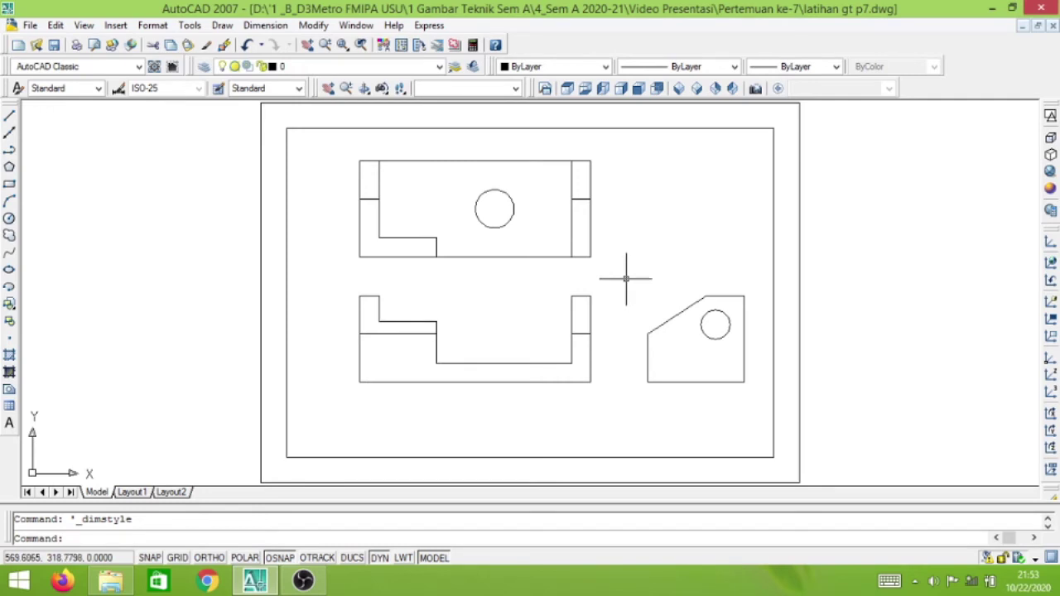
Modify the ISO-25 dimension style, setting the text height to 6 and the text alignment to ISO standard
left_click(266, 26)
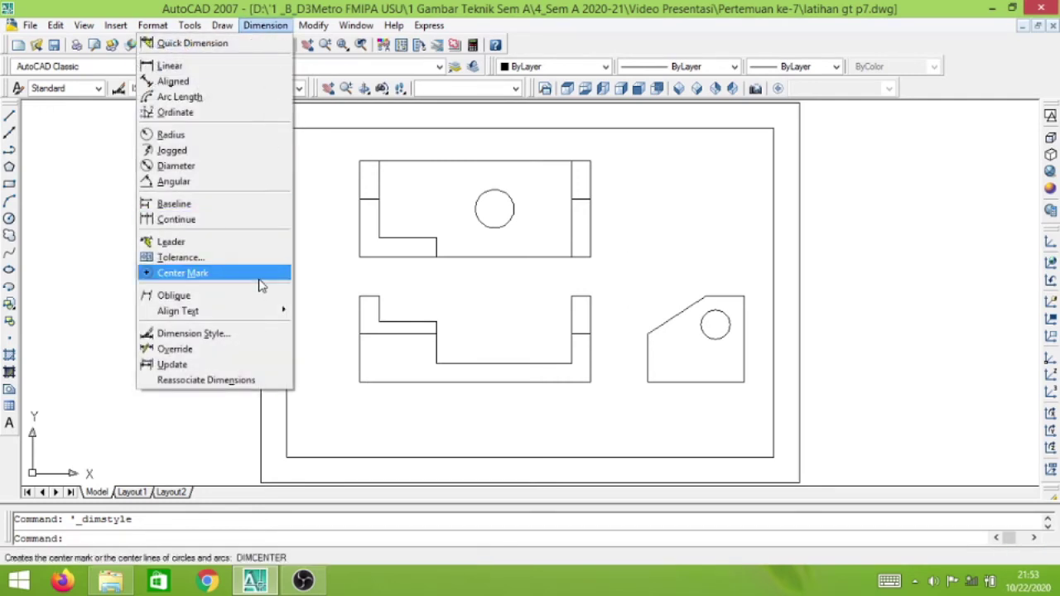
left_click(223, 337)
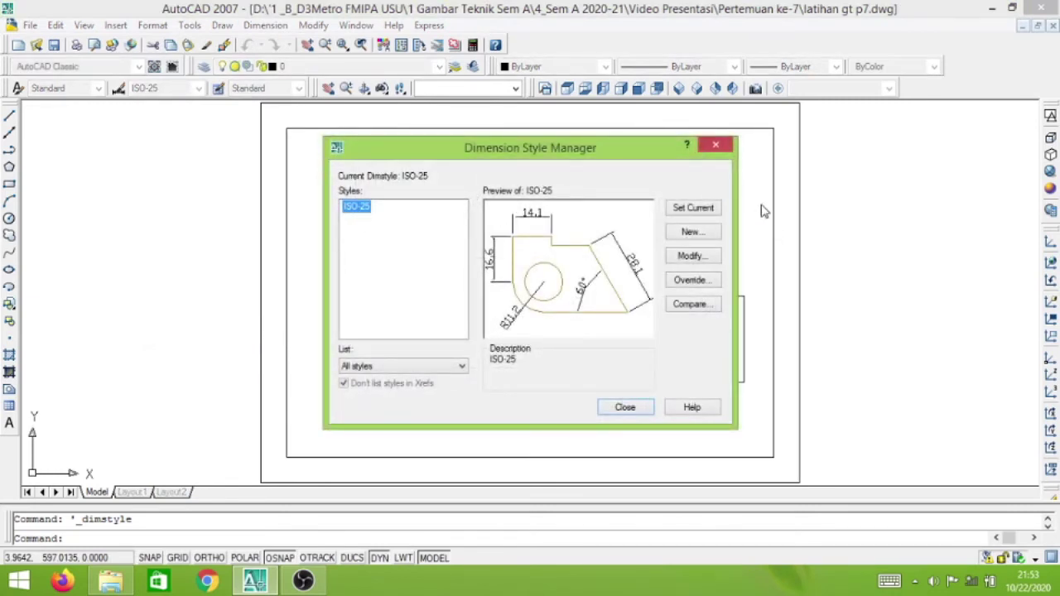
left_click(699, 259)
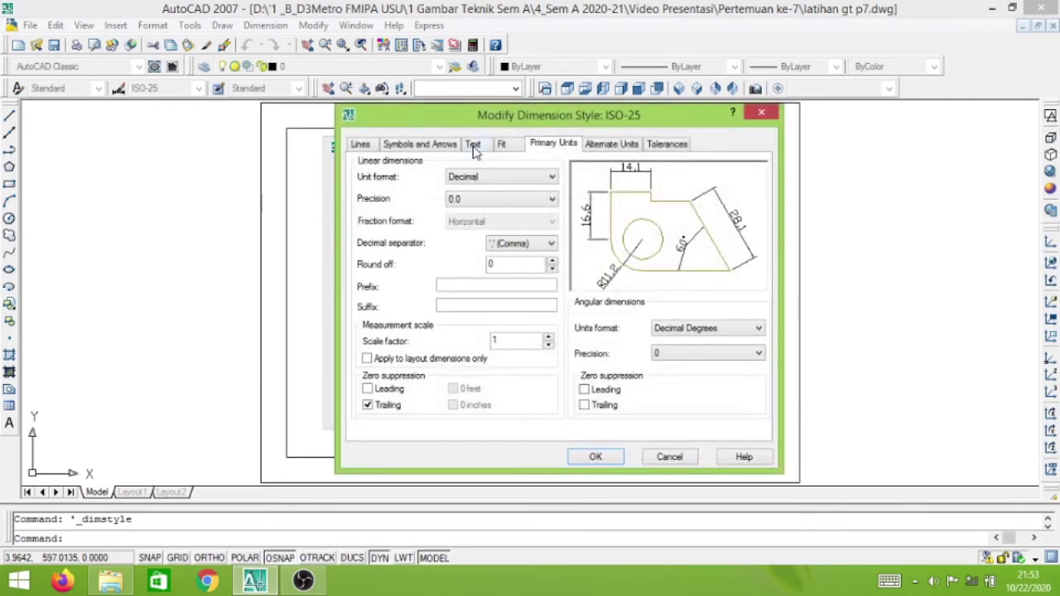
left_click(481, 146)
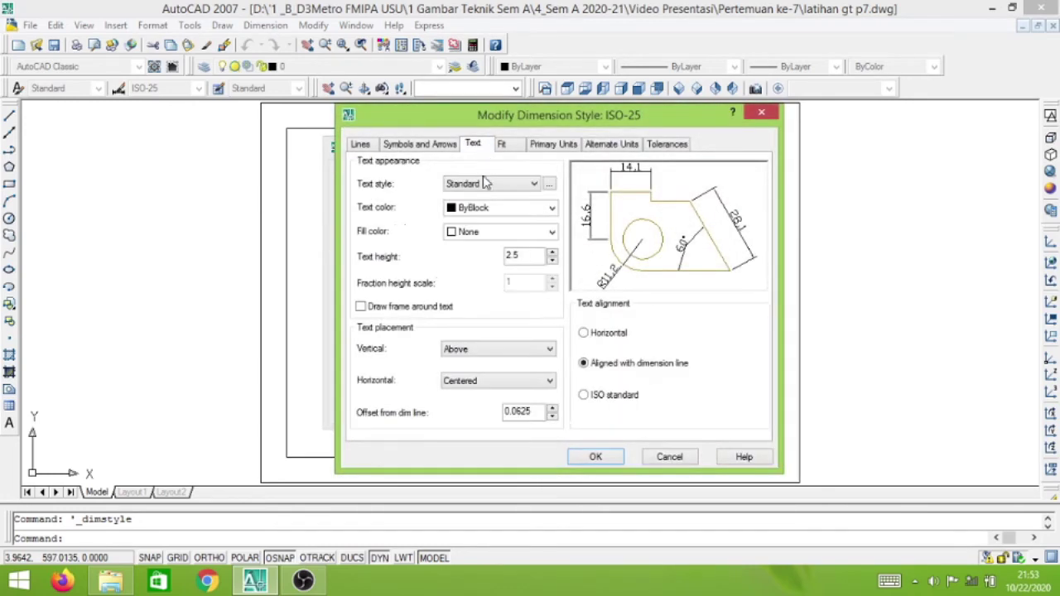
double_click(536, 257)
type("6")
left_click(584, 396)
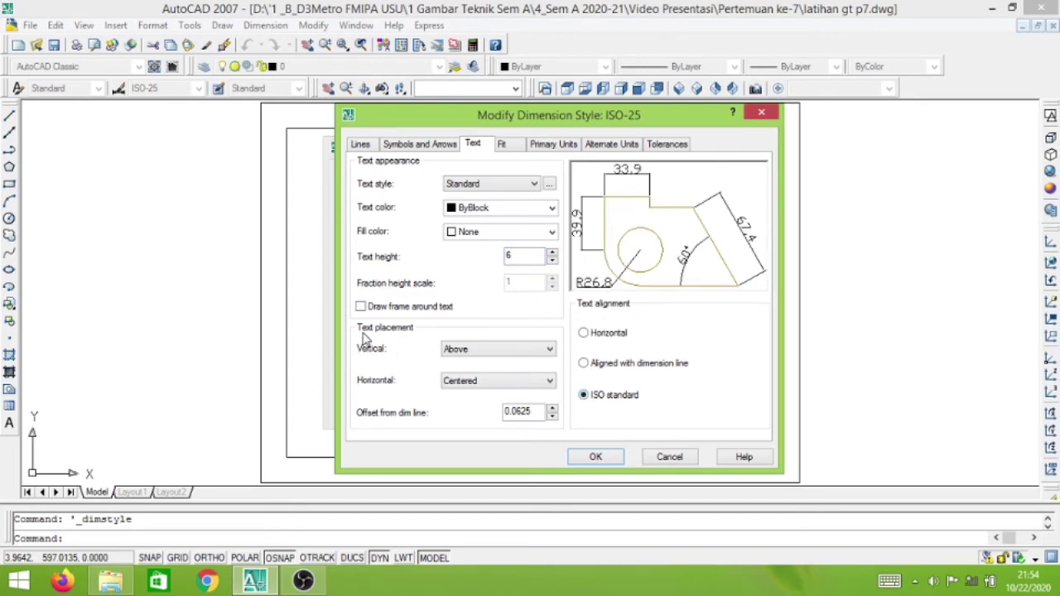
Set the dimension text placement to Above and Centered, with an offset of 3 from the dimension line
left_click(484, 351)
left_click(480, 380)
left_click_drag(535, 411, 504, 410)
type("3")
Set the linear precision to 0 and the arrow size to 8, with center marks and arc length symbol set to None
left_click(551, 145)
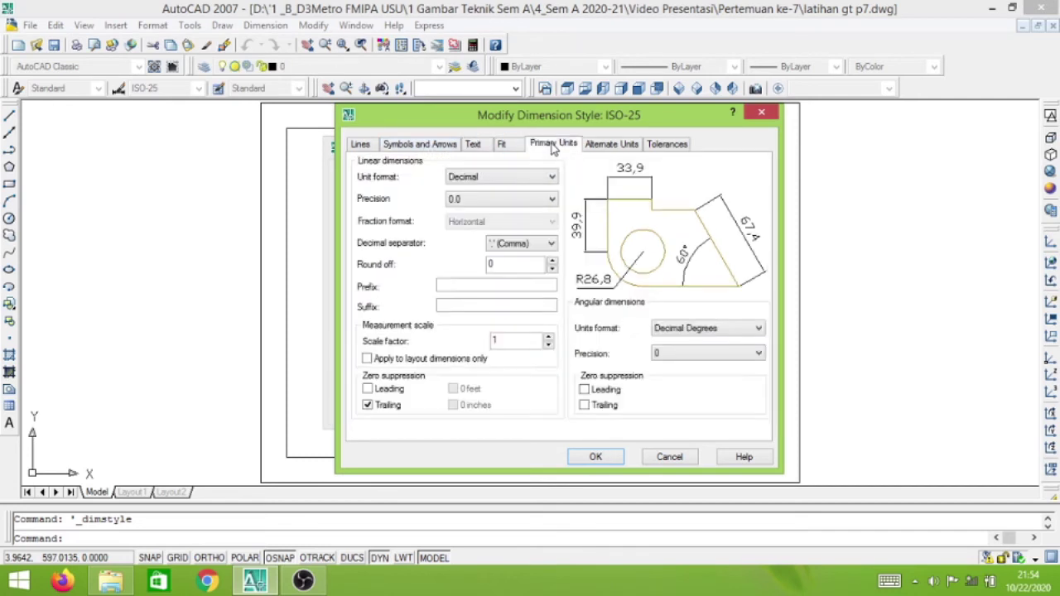
left_click(520, 200)
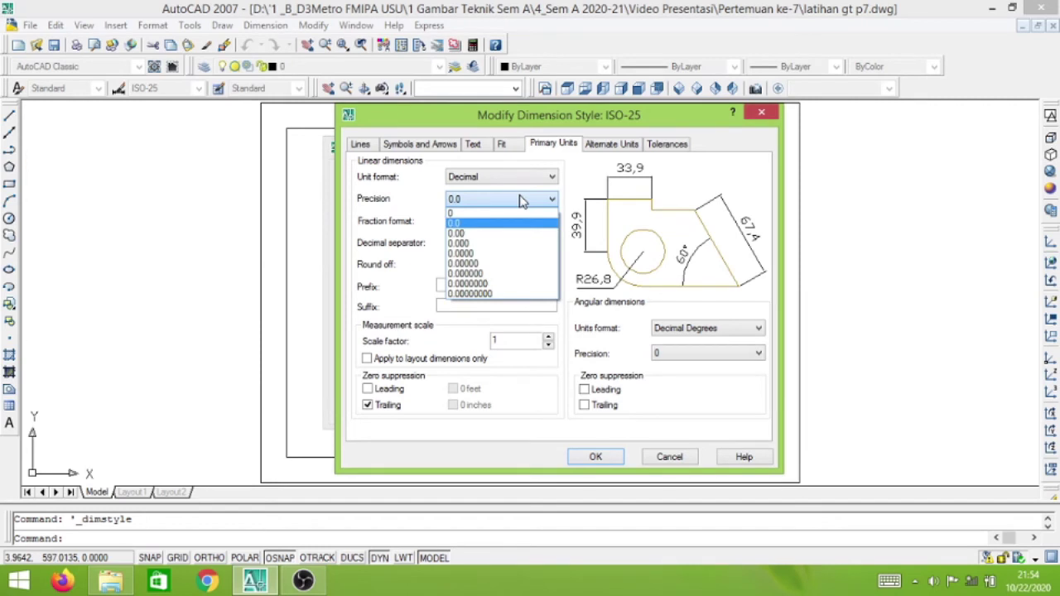
left_click(485, 214)
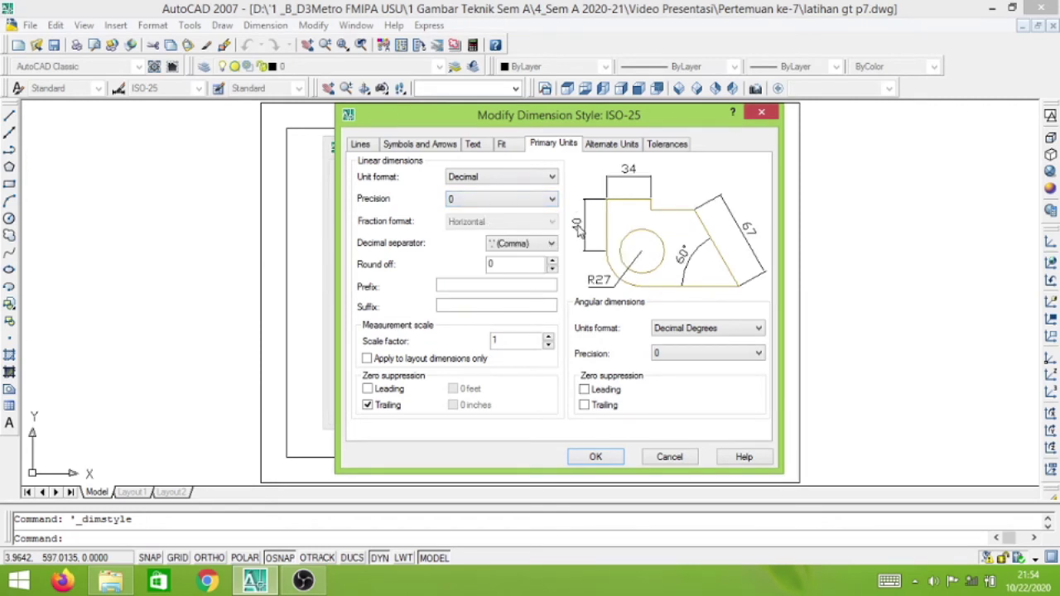
left_click(421, 147)
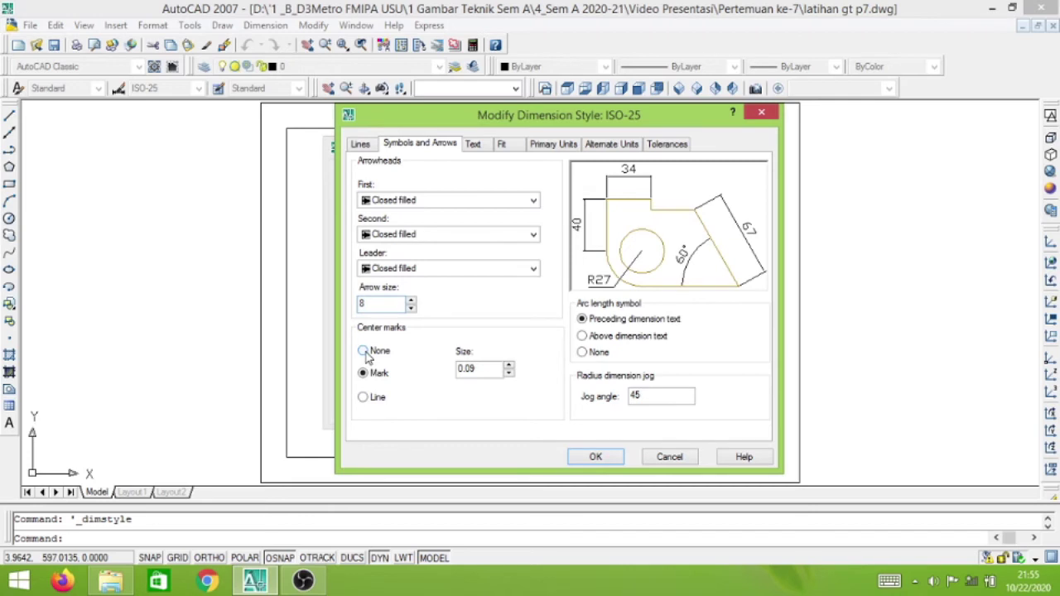
left_click(365, 352)
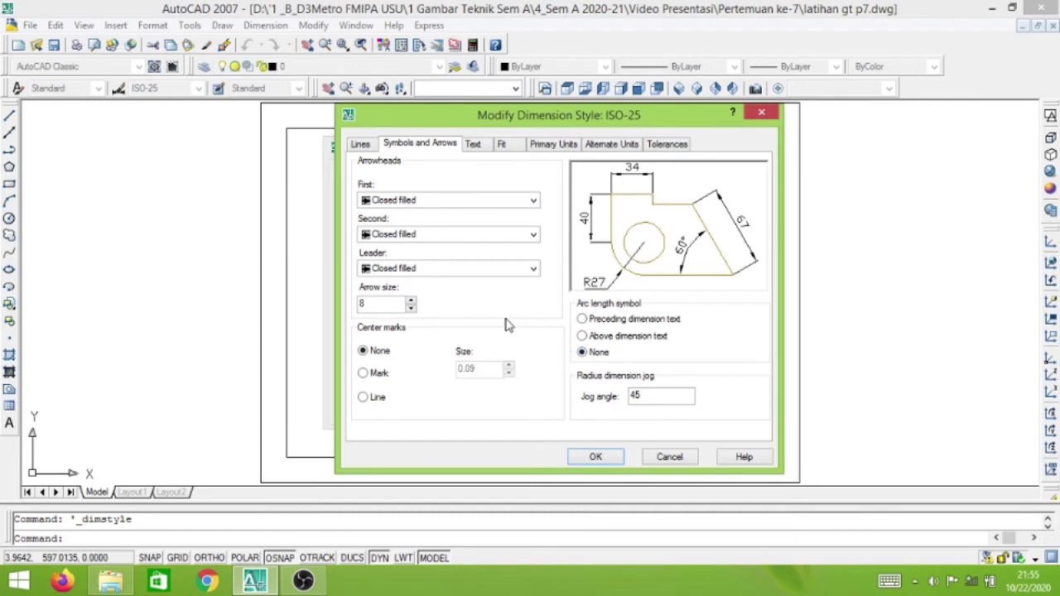
Set the extension lines to extend 3 beyond the dimension lines and start 6 from the origin, and save the style
left_click(362, 145)
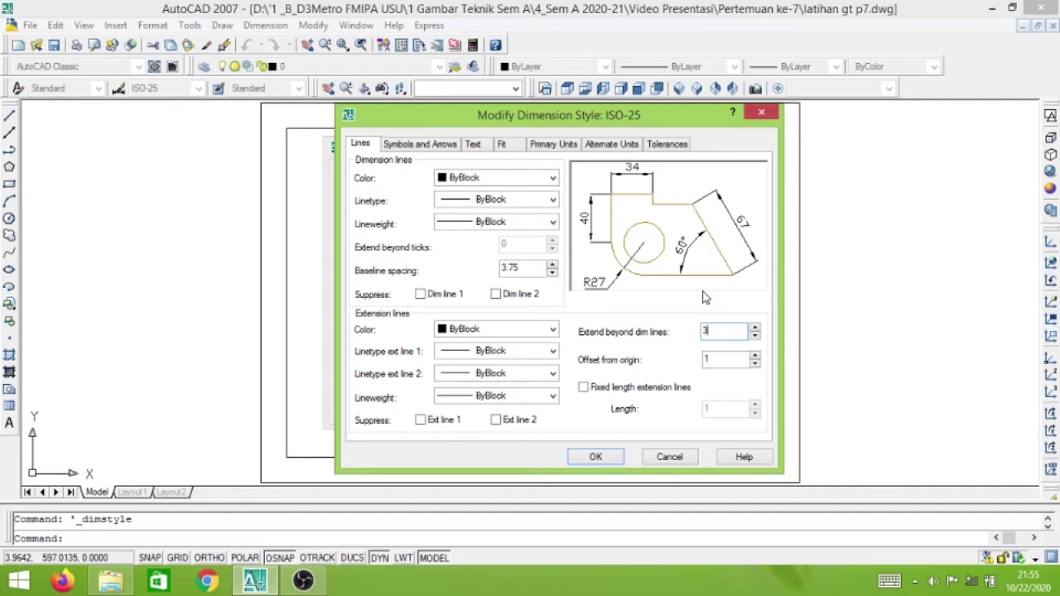
left_click_drag(718, 360, 702, 358)
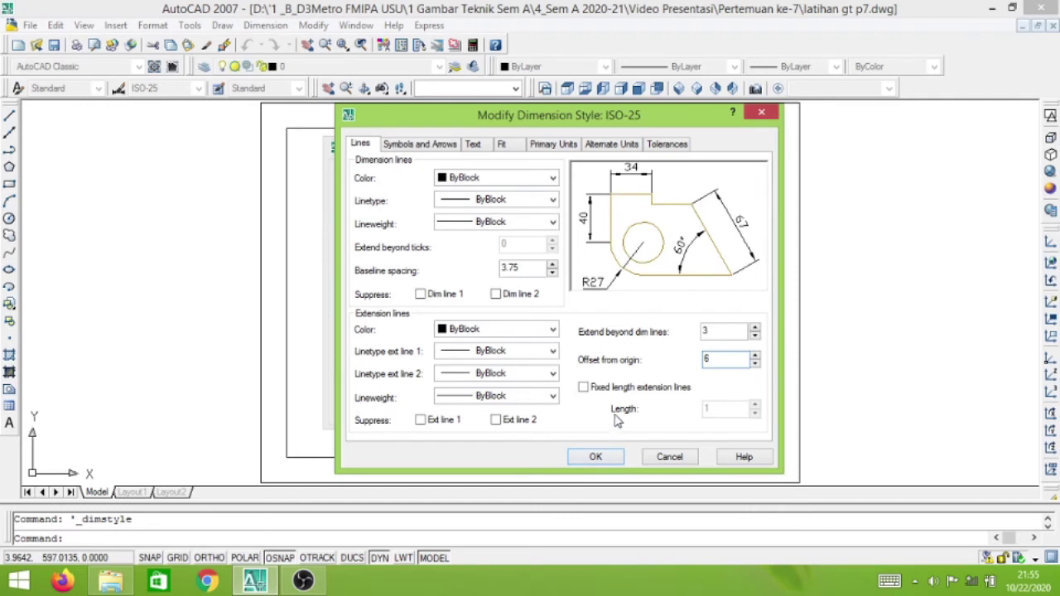
key("Tab")
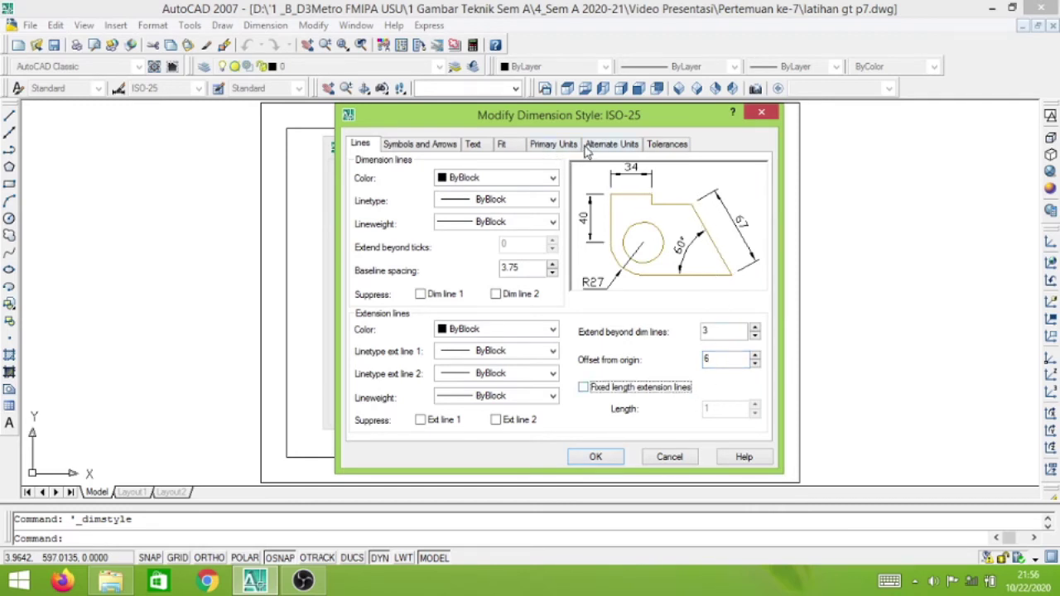
left_click(596, 457)
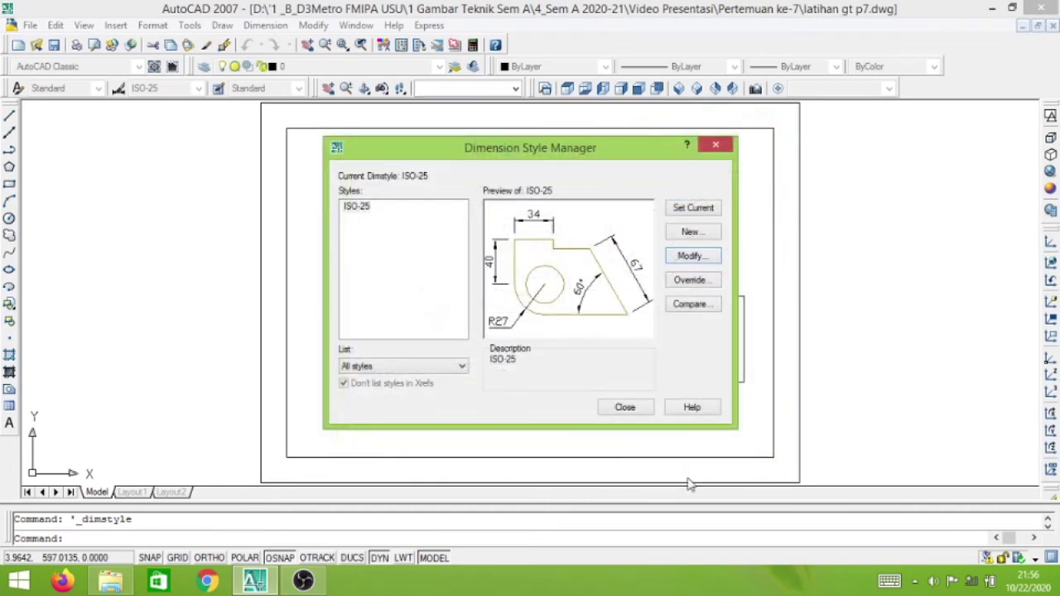
left_click(626, 408)
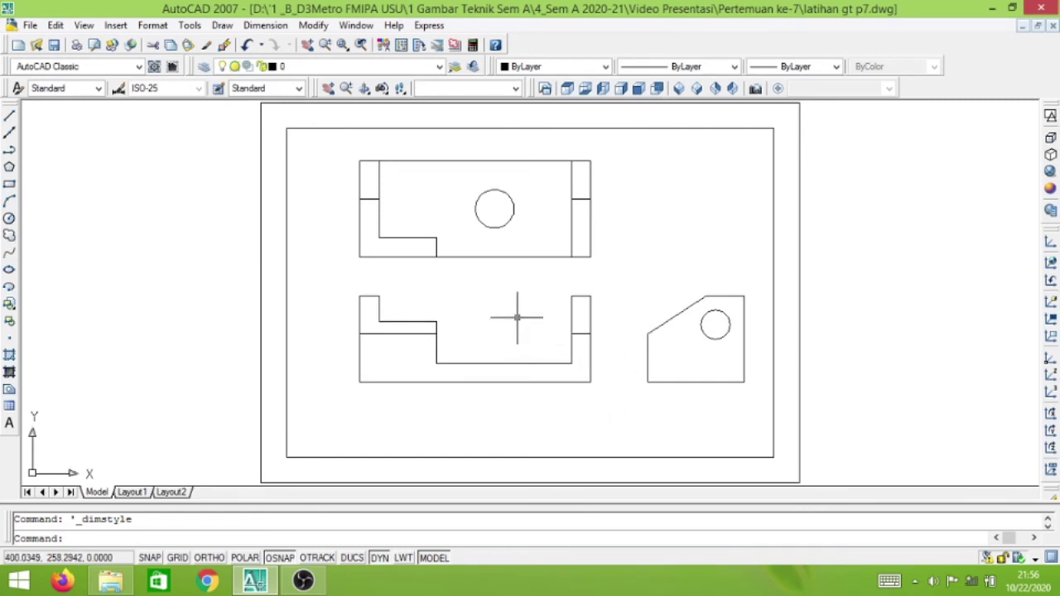
Add a linear dimension for the front view's overall width, placed just below its bottom edge
scroll(492, 426, "up", 3)
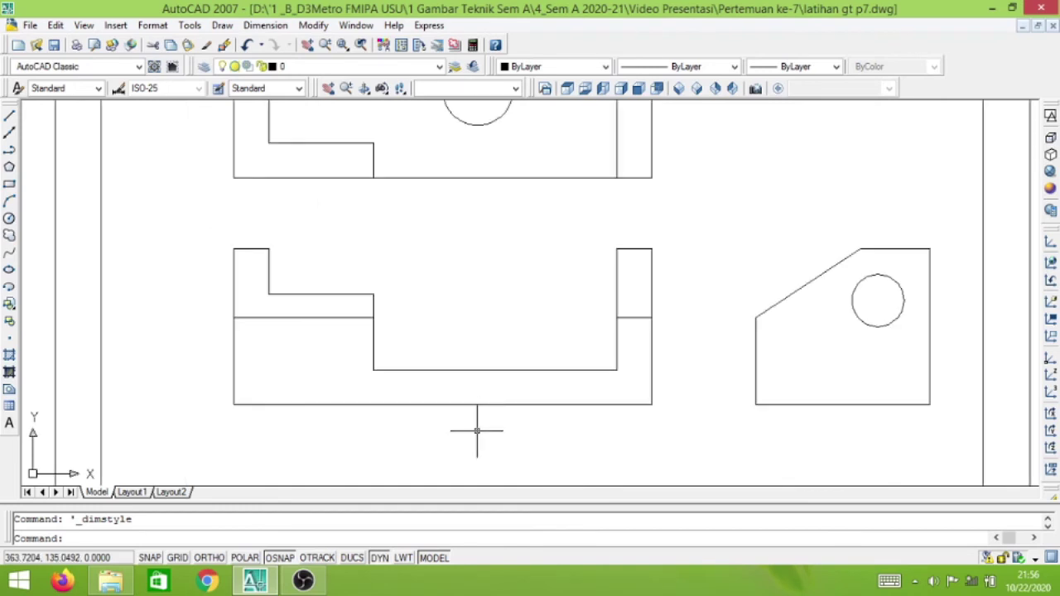
scroll(489, 444, "down", 2)
middle_click_drag(537, 490, 490, 384)
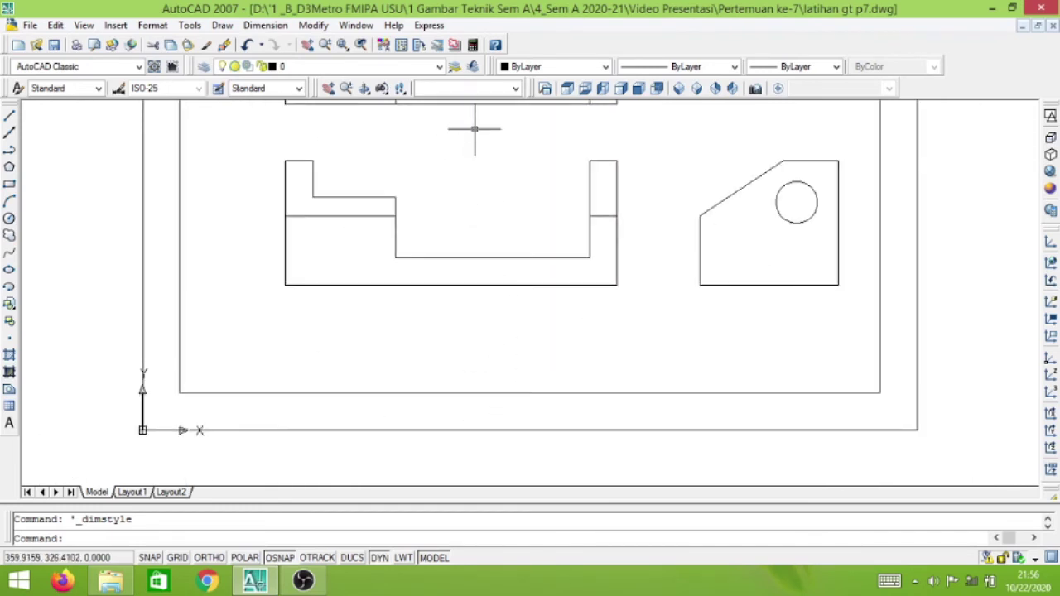
mouse_move(460, 159)
middle_mouse_down()
mouse_move(473, 171)
mouse_move(454, 211)
middle_mouse_up()
left_click(324, 44)
left_click_drag(458, 170, 504, 130)
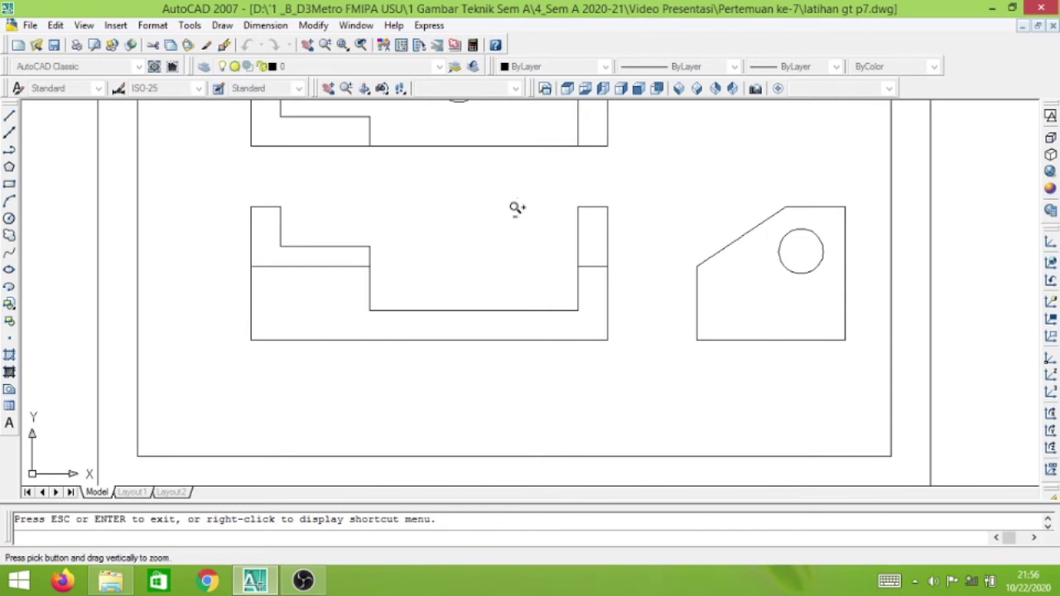
key("Escape")
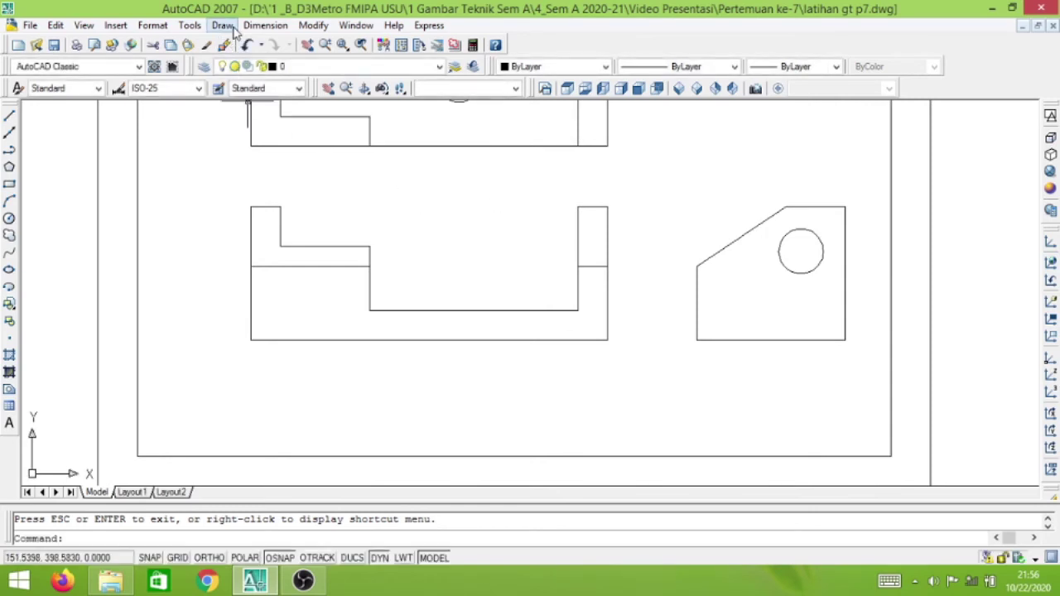
left_click(265, 25)
left_click(198, 64)
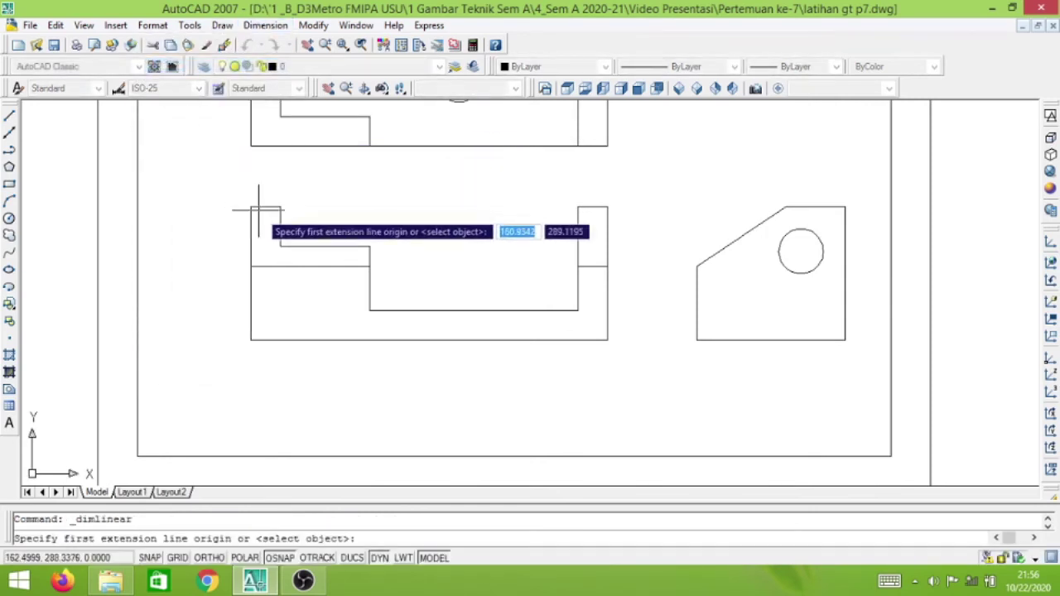
left_click(250, 341)
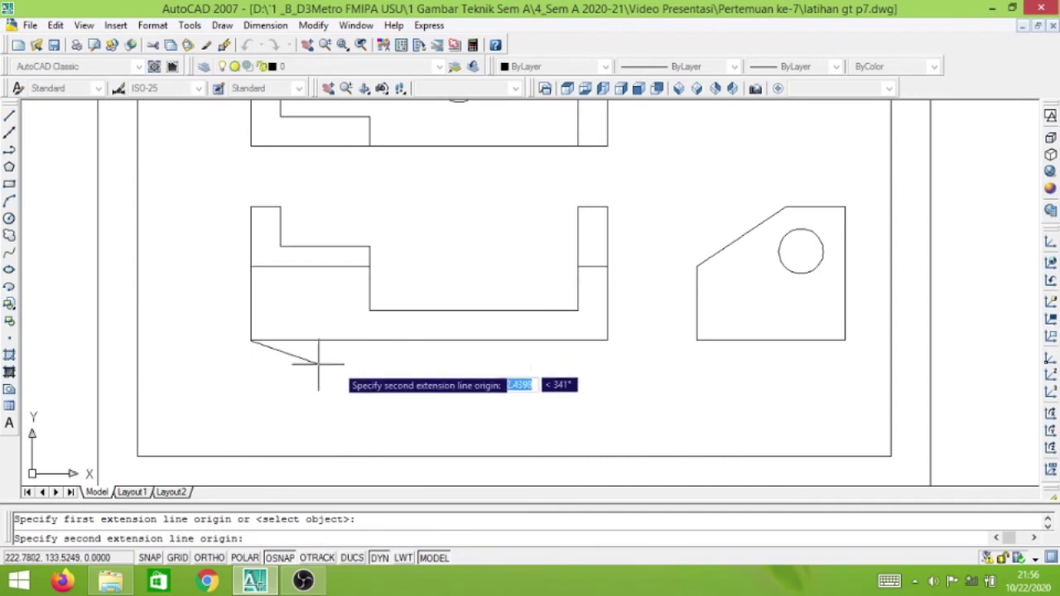
left_click(608, 342)
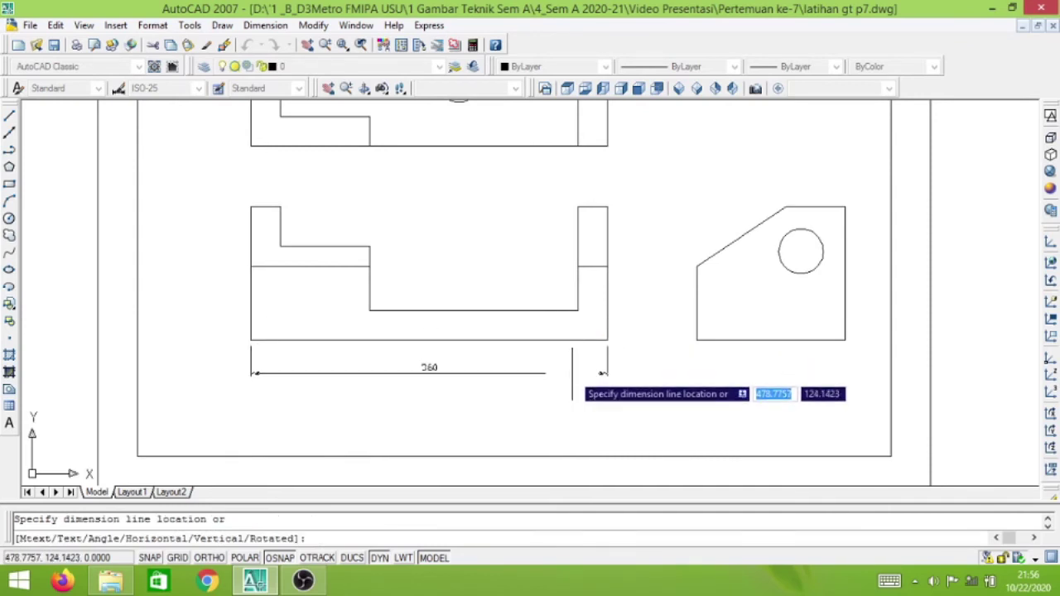
left_click(568, 373)
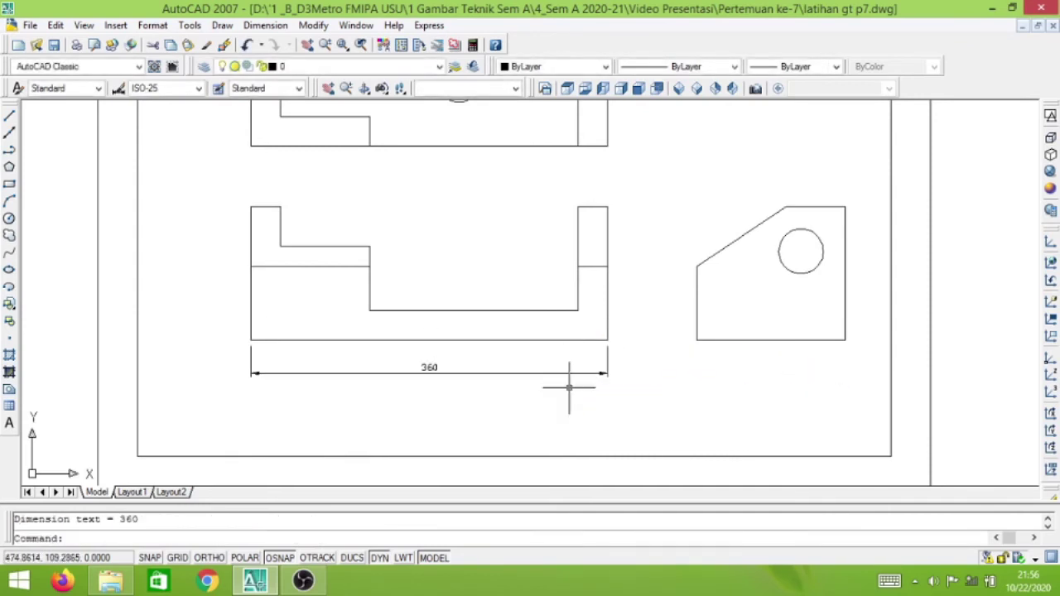
Add a linear dimension for the front view's overall height, placed well outside its left edge
key("Return")
left_click(251, 340)
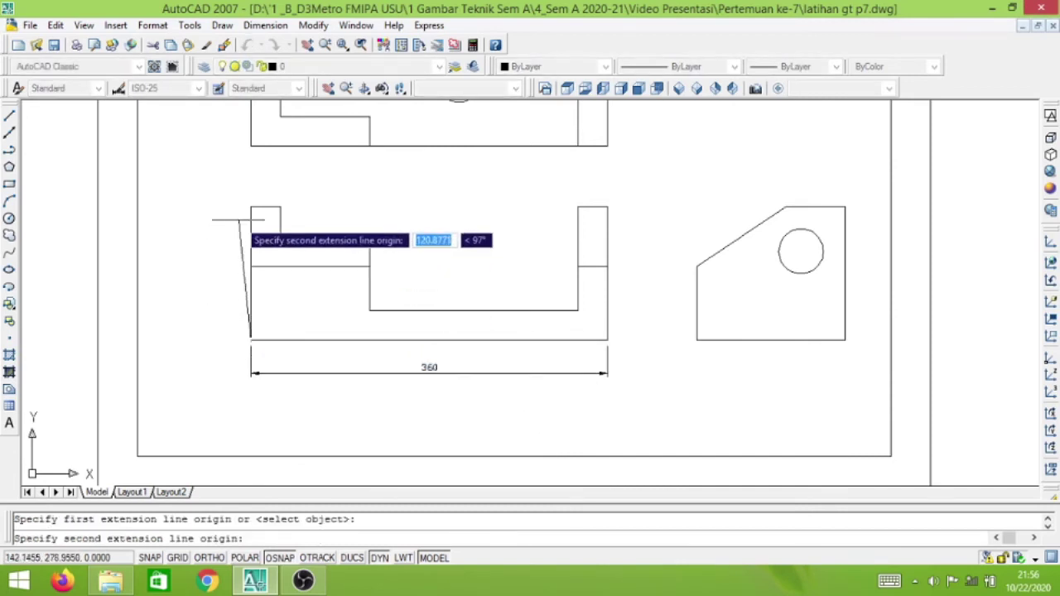
left_click(251, 207)
left_click(189, 237)
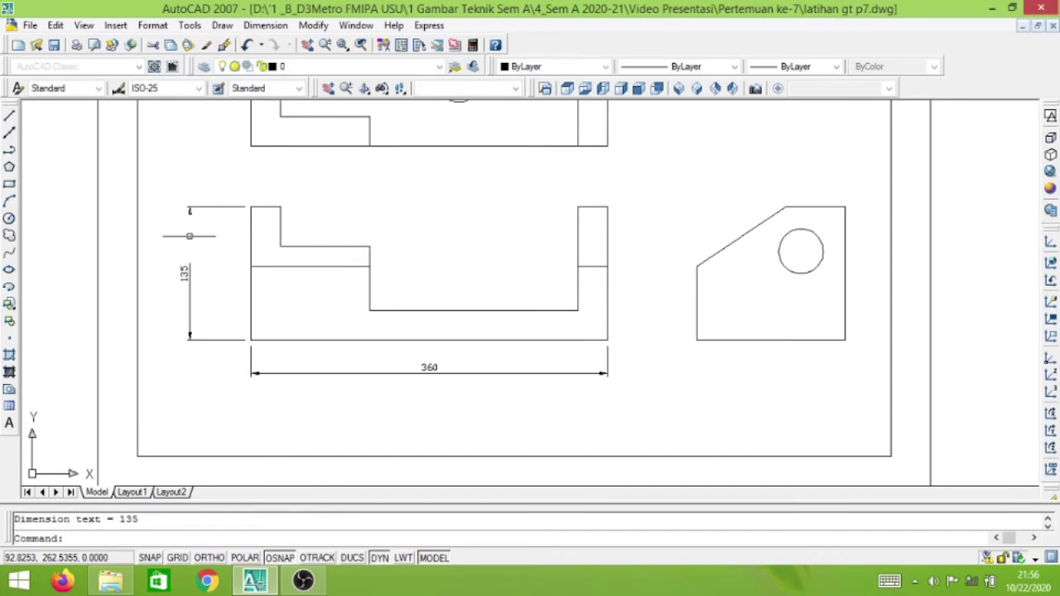
Dimension the height from the front view's bottom left corner to the horizontal ledge line, between the view and the overall height dimension
left_click(265, 25)
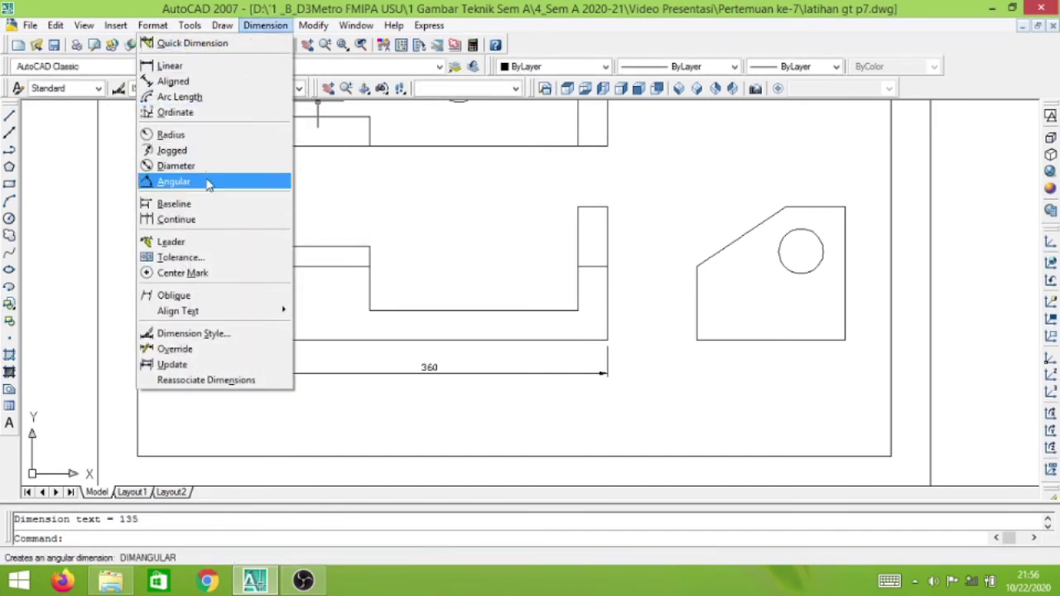
left_click(204, 66)
left_click(250, 340)
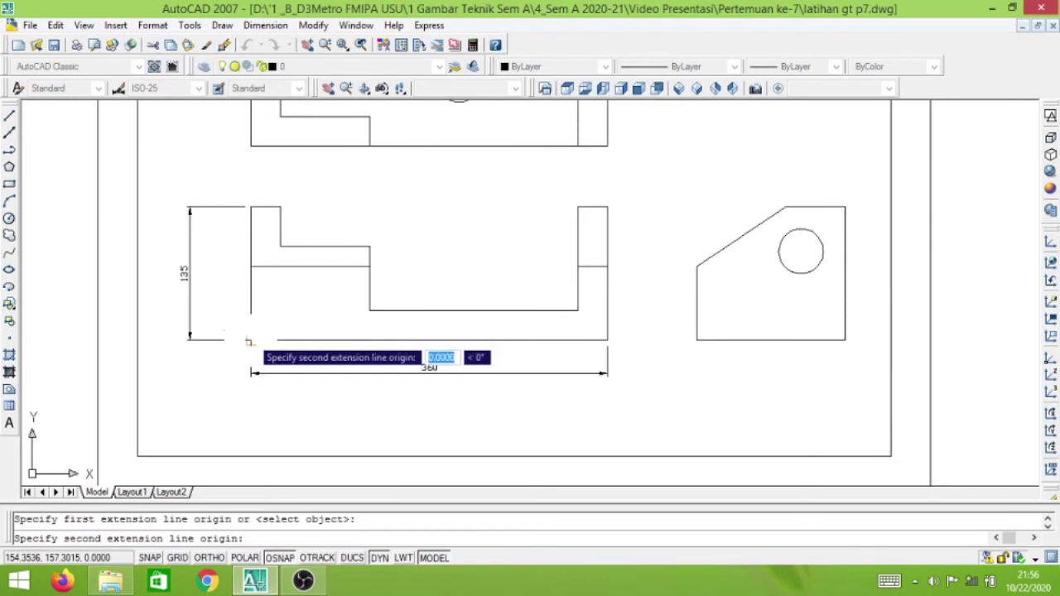
left_click(239, 267)
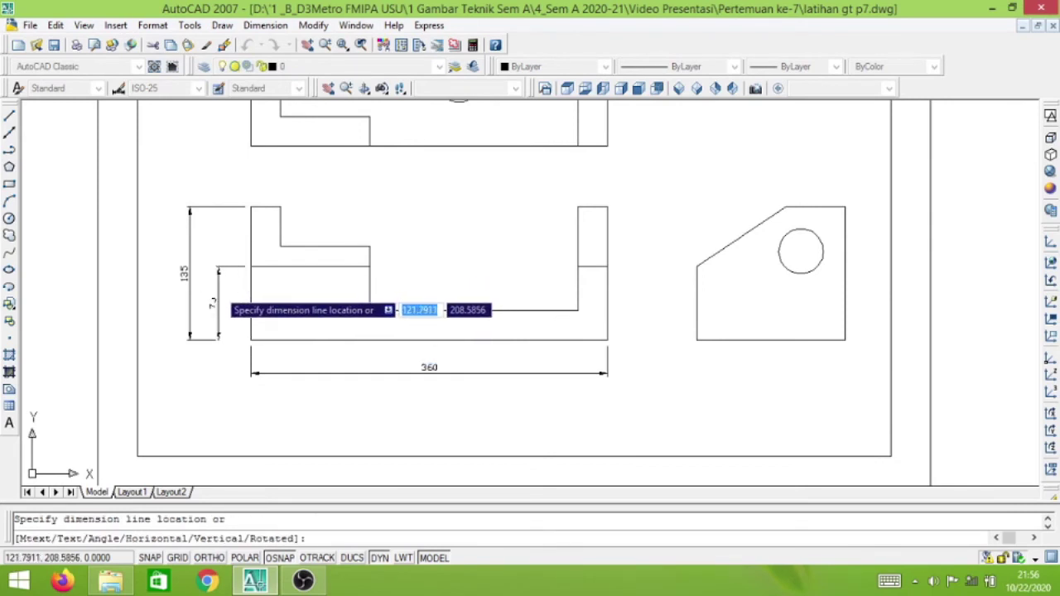
left_click(216, 303)
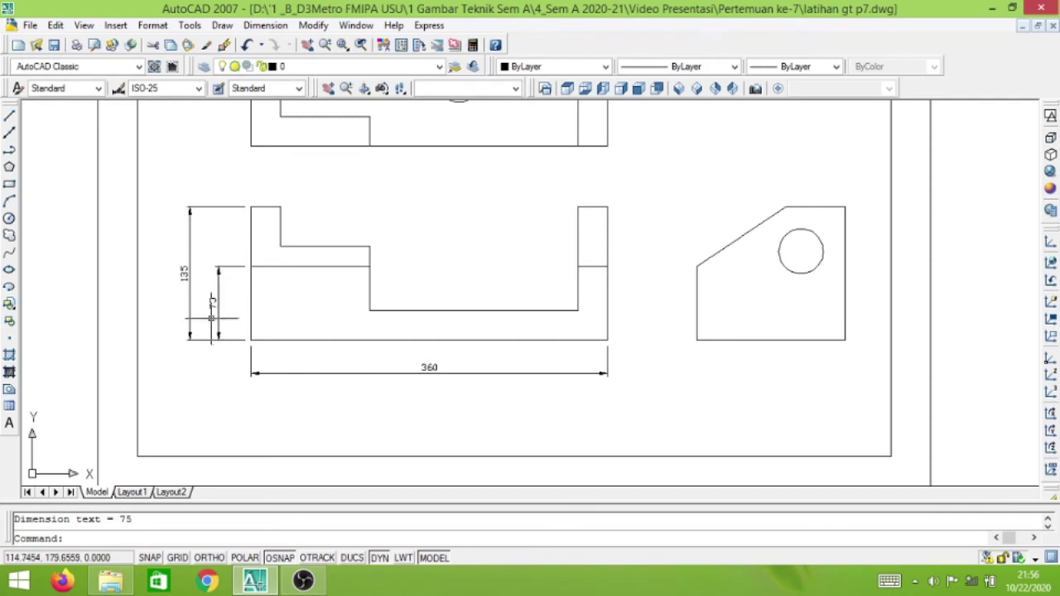
Continue the ledge height dimension up to the front view's top left corner with a Continue dimension
left_click(265, 25)
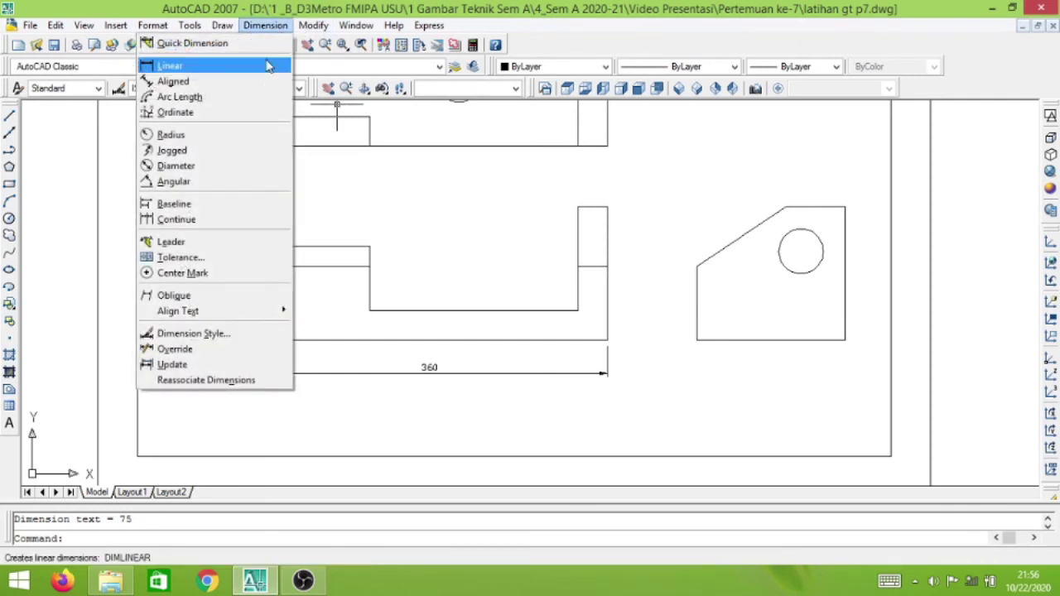
left_click(207, 220)
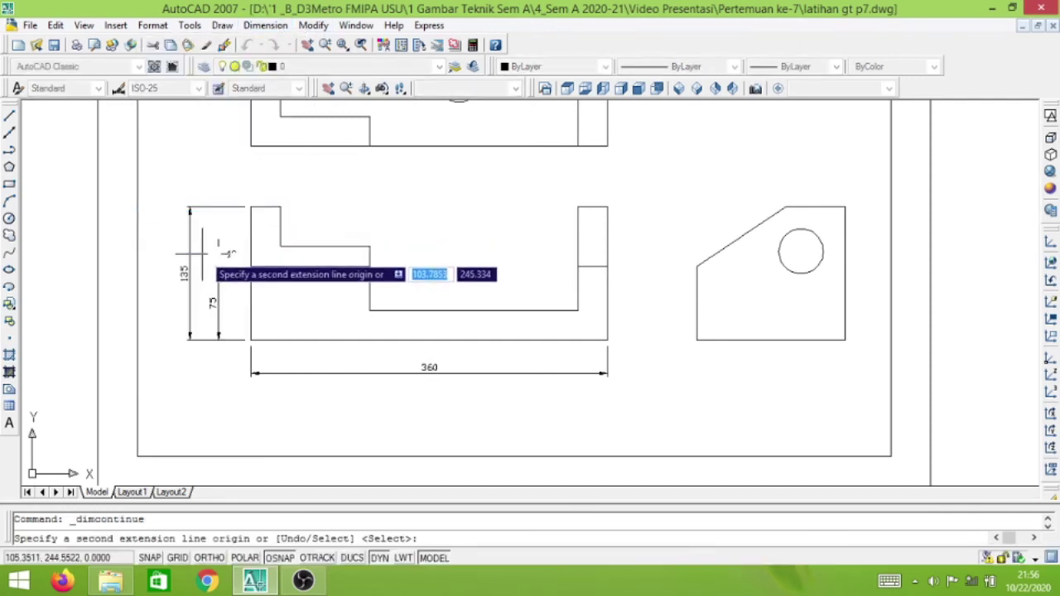
left_click(250, 206)
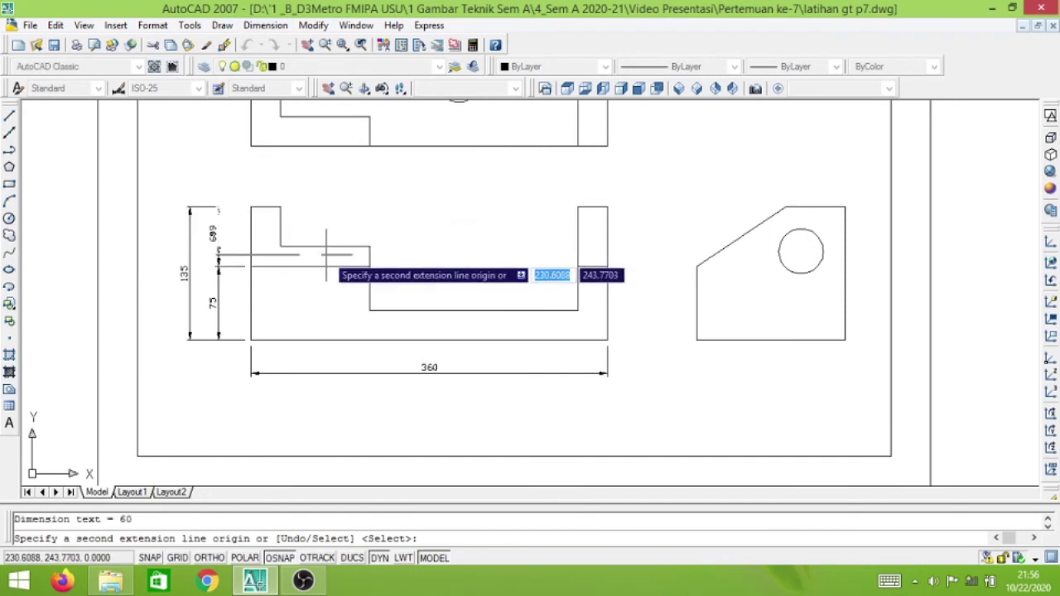
key("Return")
key("Return")
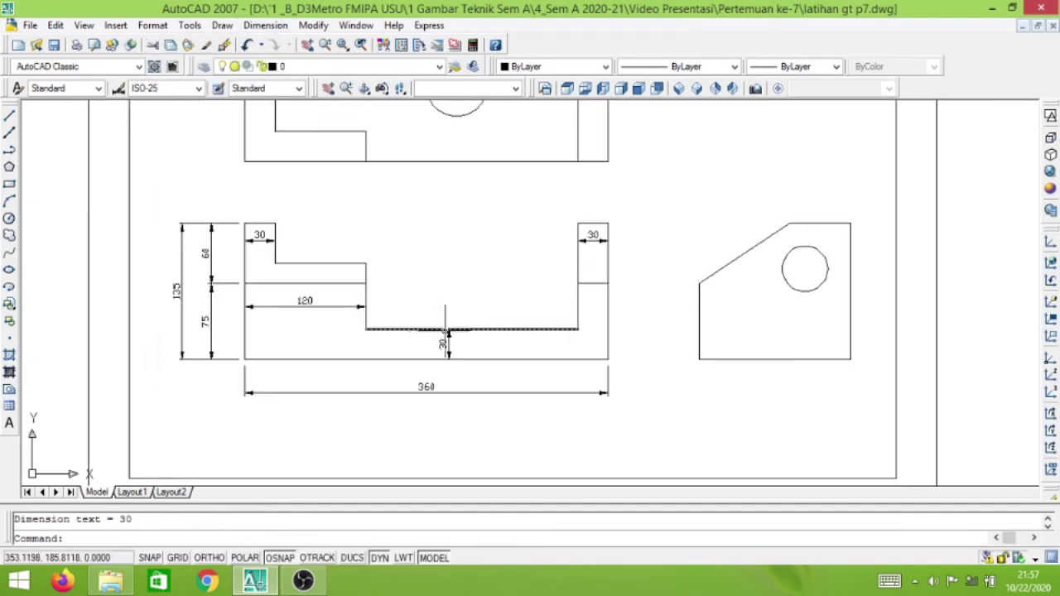
scroll(475, 329, "up", 2)
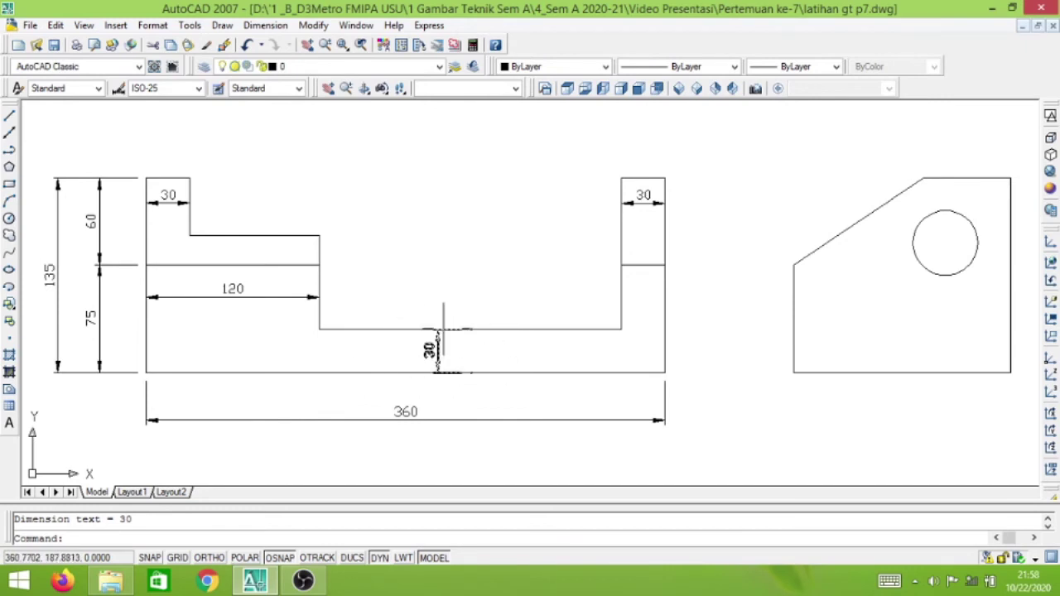
mouse_move(955, 325)
middle_mouse_down()
mouse_move(703, 340)
mouse_move(582, 324)
middle_mouse_up()
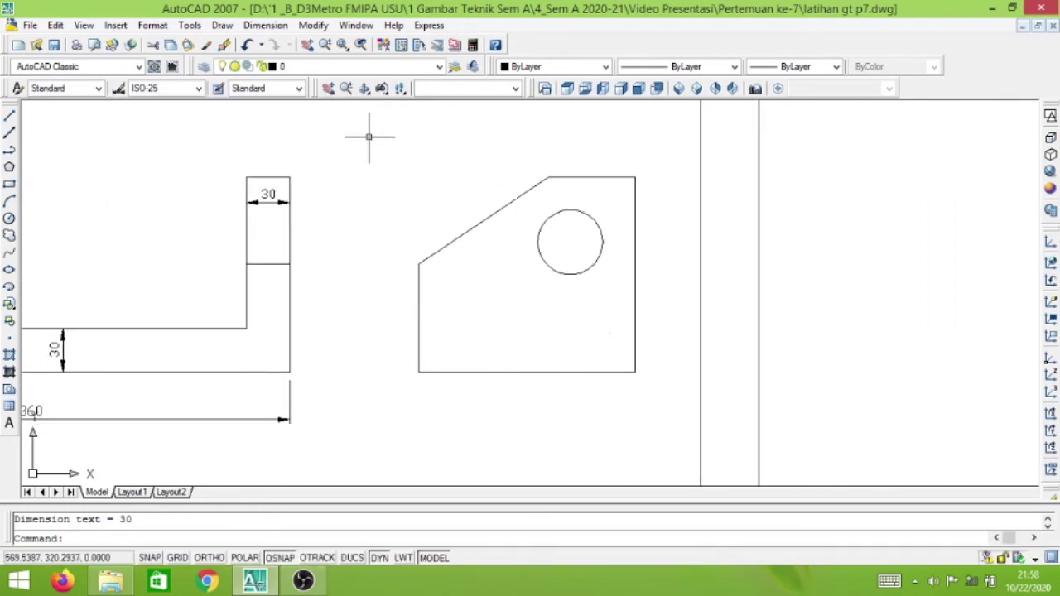
Add a linear dimension for the side view's overall width, placed just below its bottom edge
left_click(266, 26)
left_click(285, 66)
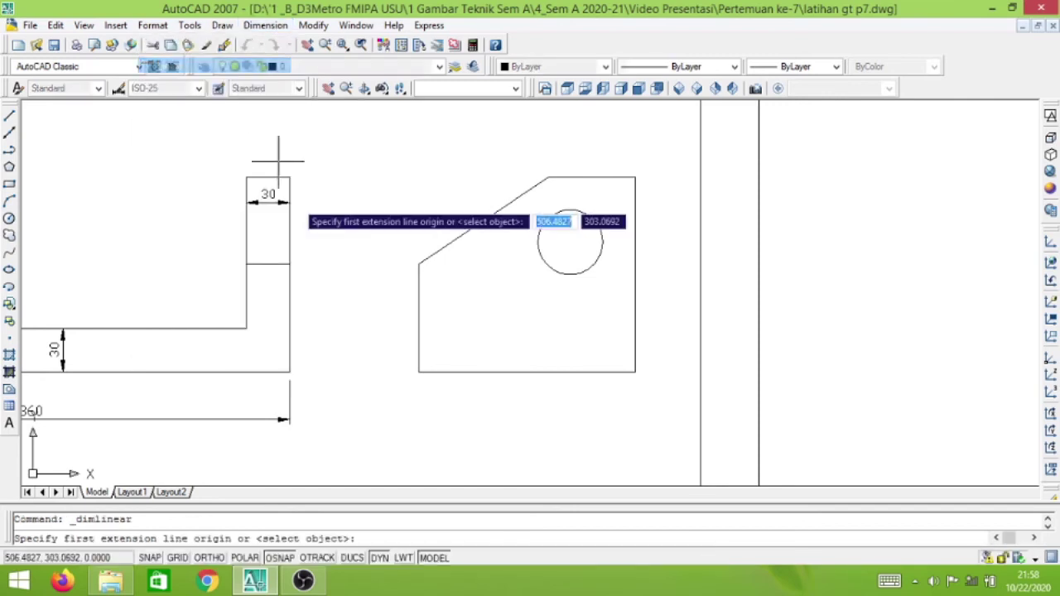
left_click(419, 372)
left_click(635, 372)
left_click(631, 416)
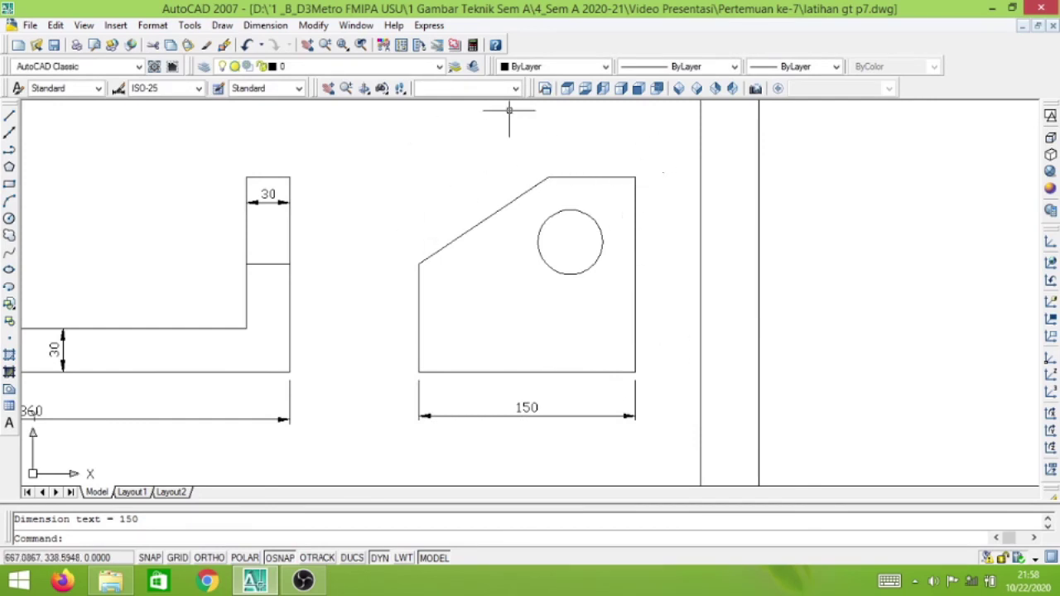
Dimension the vertical distance from the side view's top right corner to the hole centre, placed between the hole and the right edge
left_click(247, 27)
left_click(170, 66)
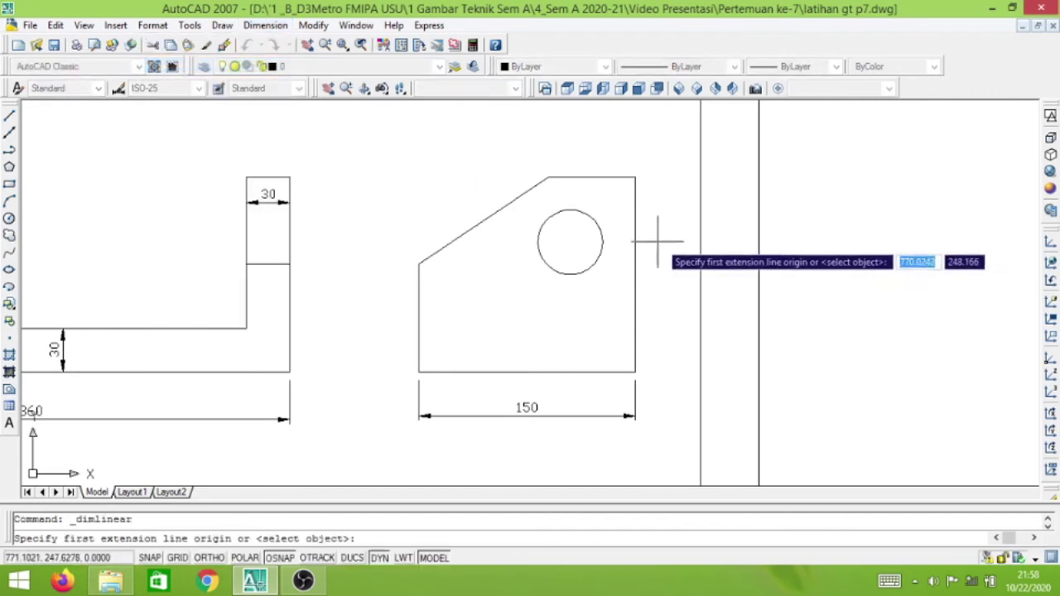
left_click(632, 178)
left_click(570, 242)
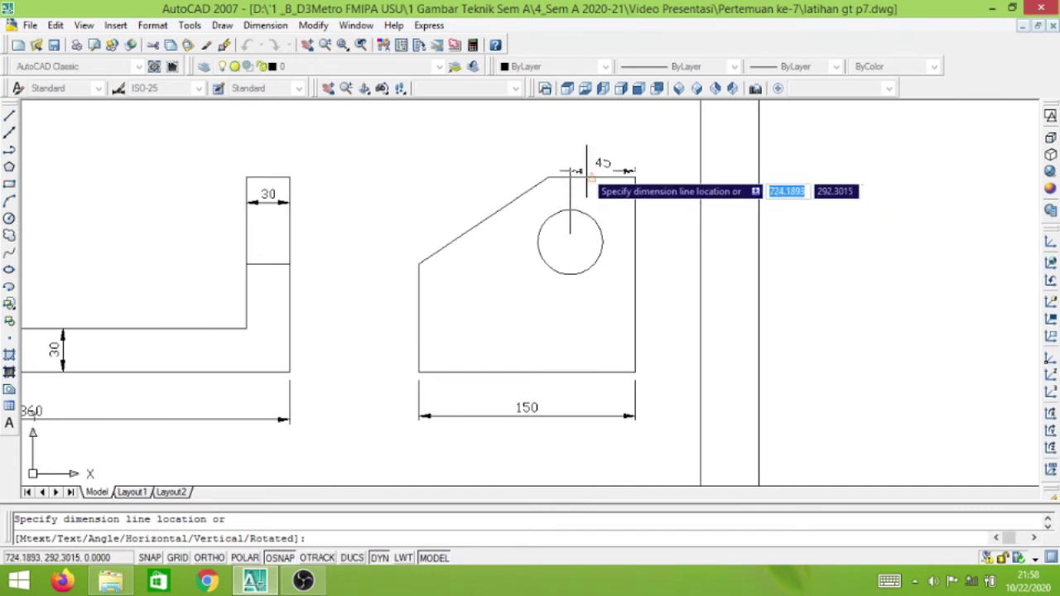
left_click(616, 203)
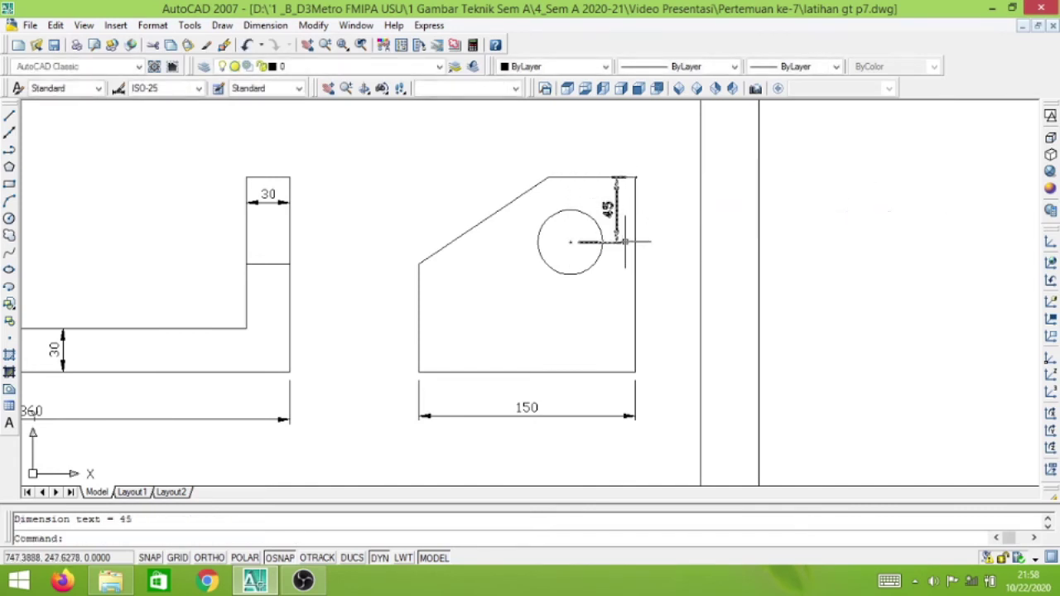
Dimension the horizontal distance from the side view's hole centre to the right edge, placed just below the hole
key("Return")
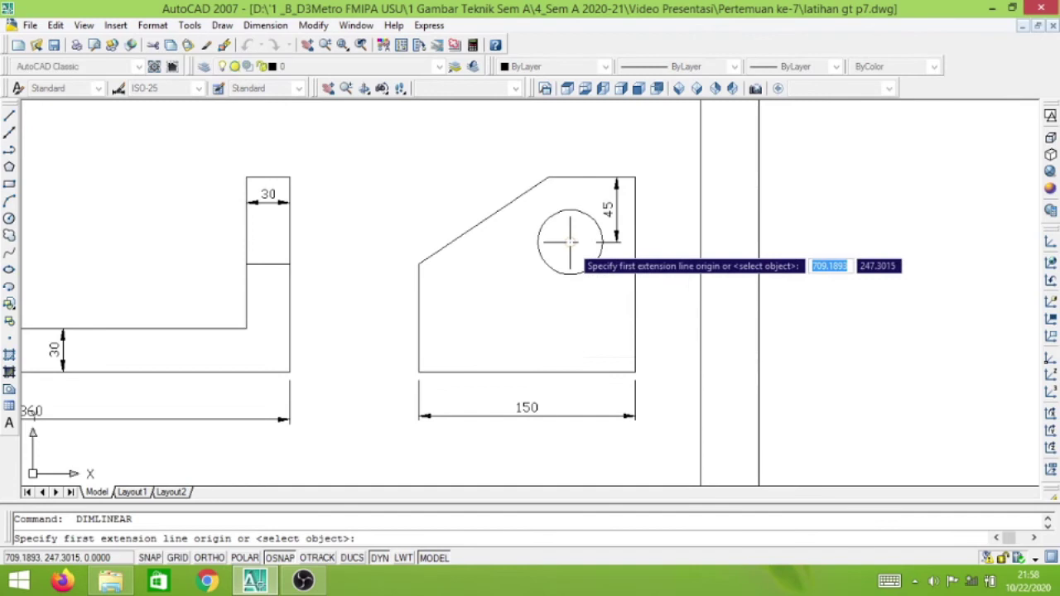
left_click(570, 242)
left_click(636, 177)
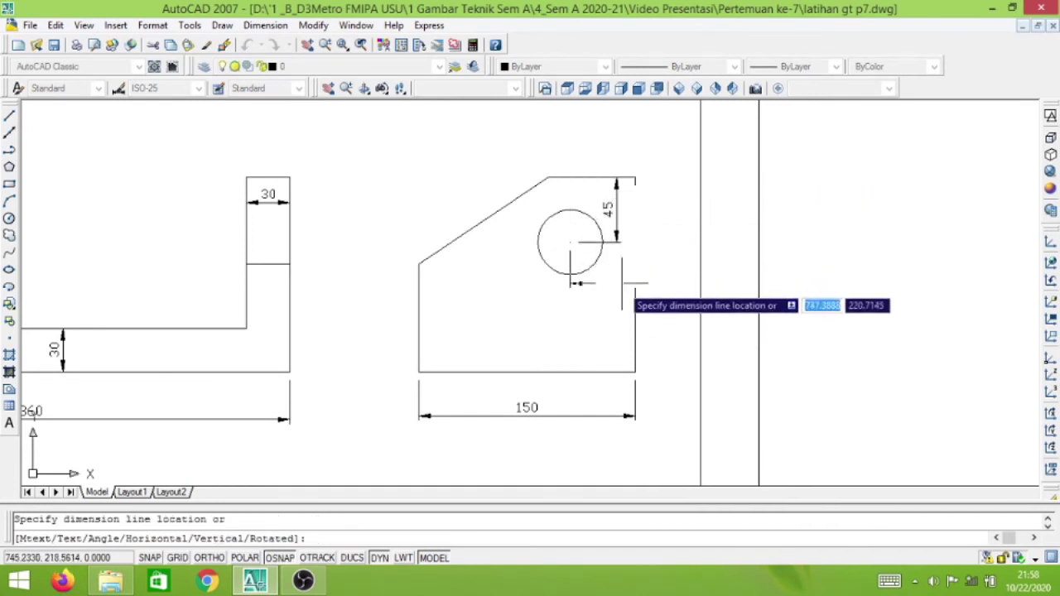
left_click(598, 300)
Dimension the horizontal length of the side view's sloped edge, placed above the view
key("Return")
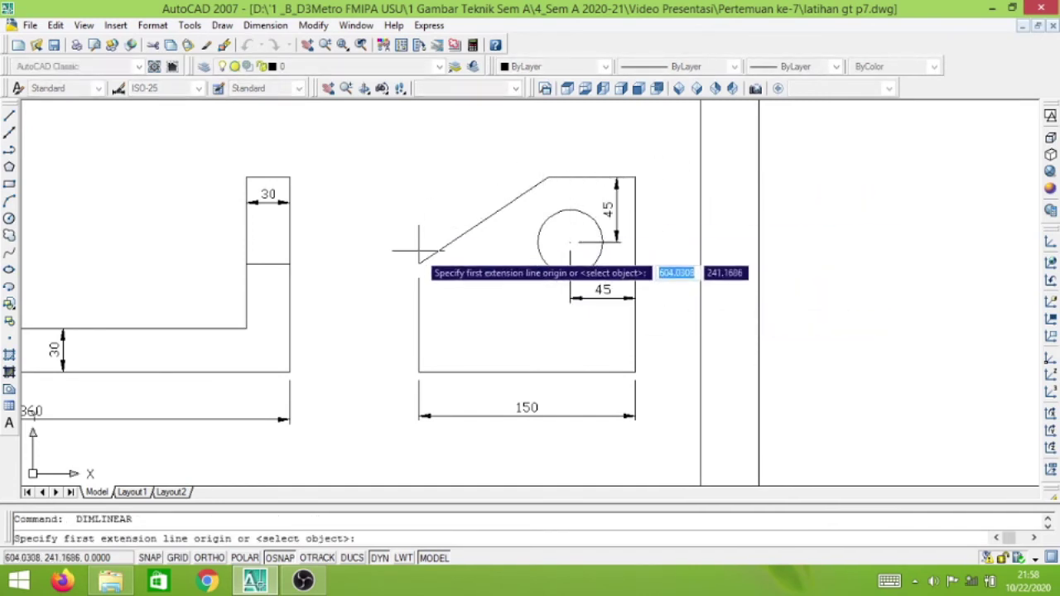
left_click(419, 262)
left_click(548, 177)
left_click(517, 145)
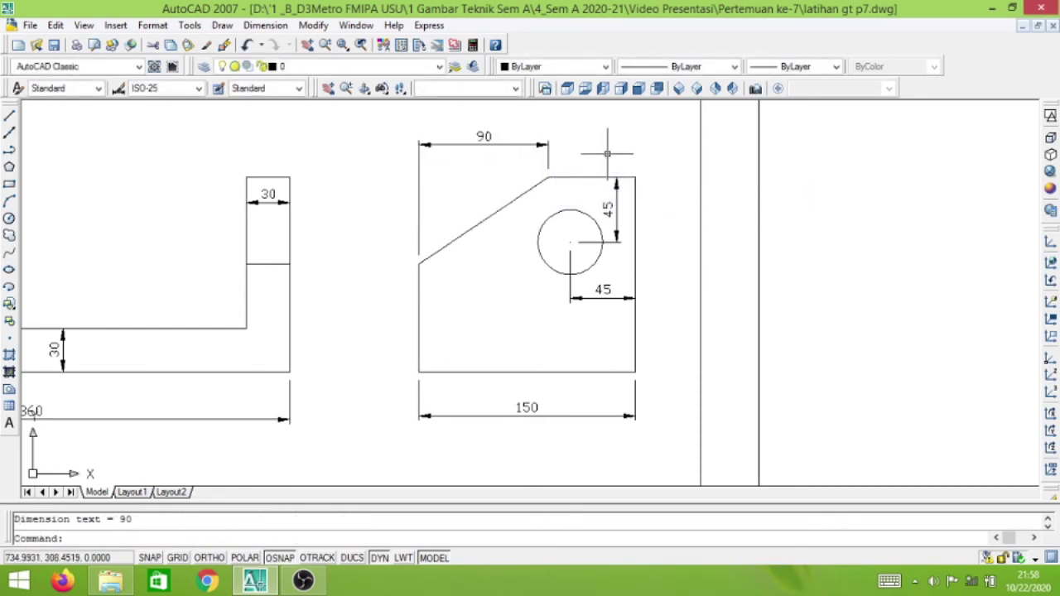
Continue the sloped edge's horizontal dimension to the side view's top right corner with a Continue dimension
left_click(314, 25)
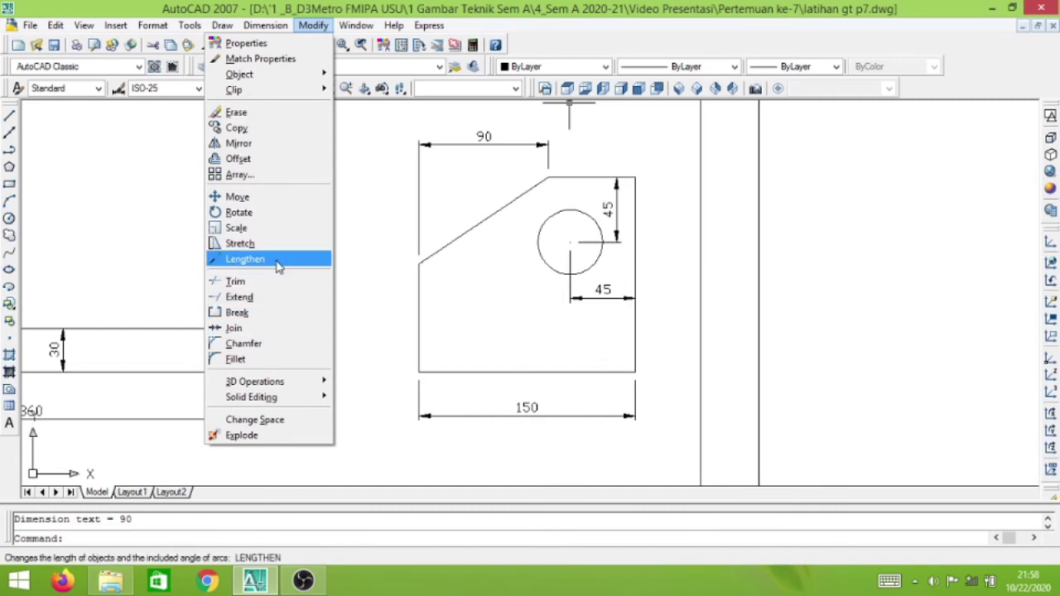
mouse_move(273, 26)
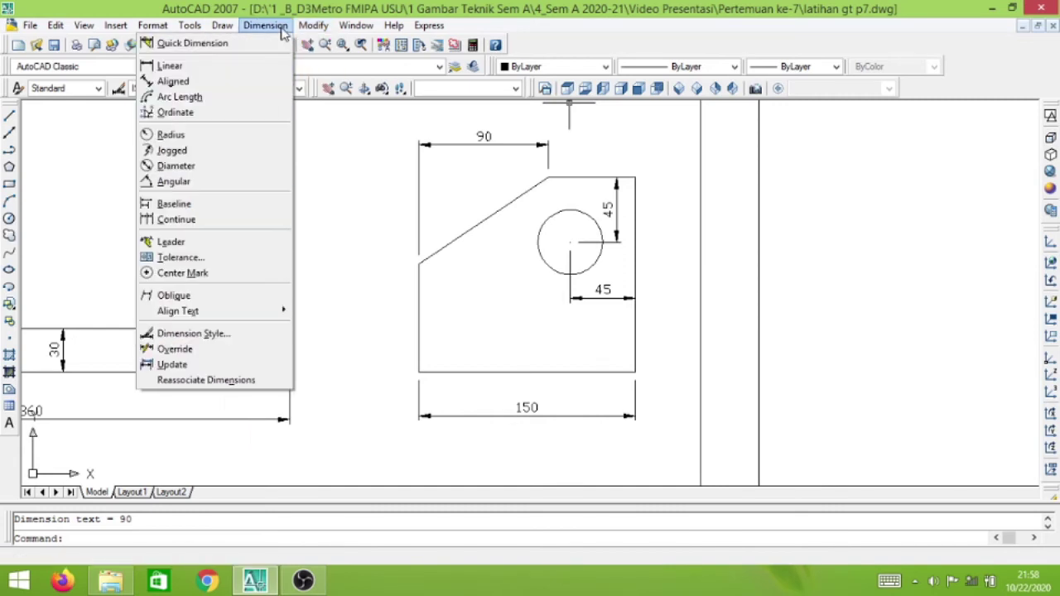
left_click(248, 219)
left_click(635, 177)
key("Return")
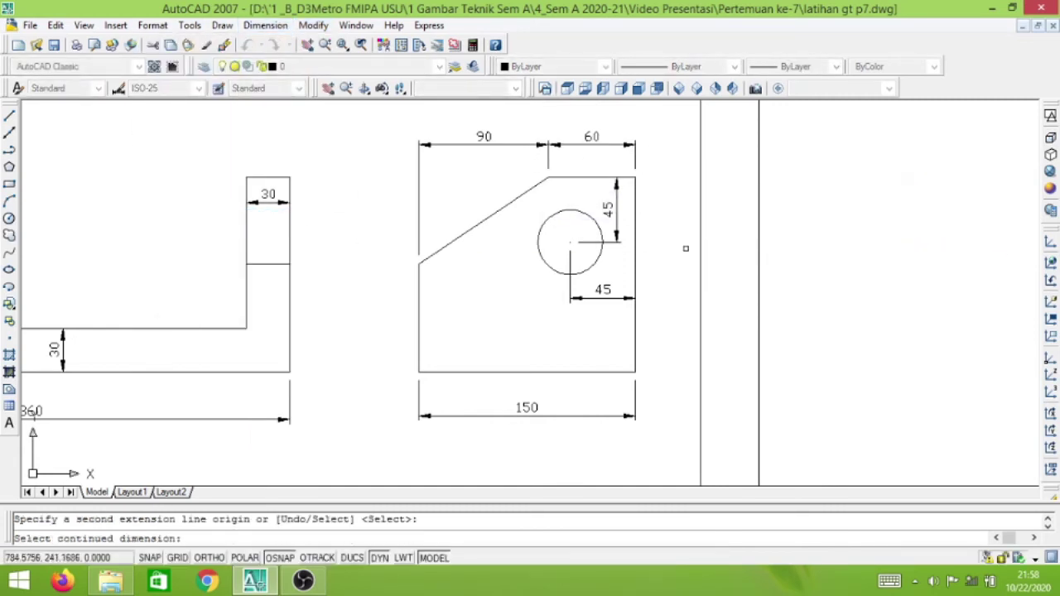
key("Escape")
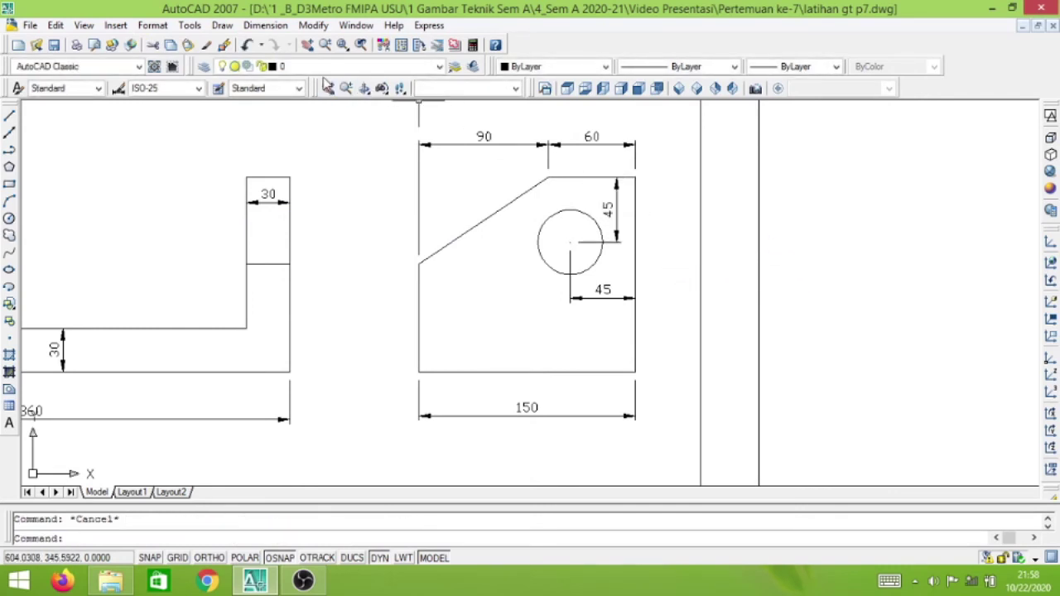
Add a linear dimension for the side view's overall height, placed just outside its right edge
left_click(267, 25)
left_click(166, 64)
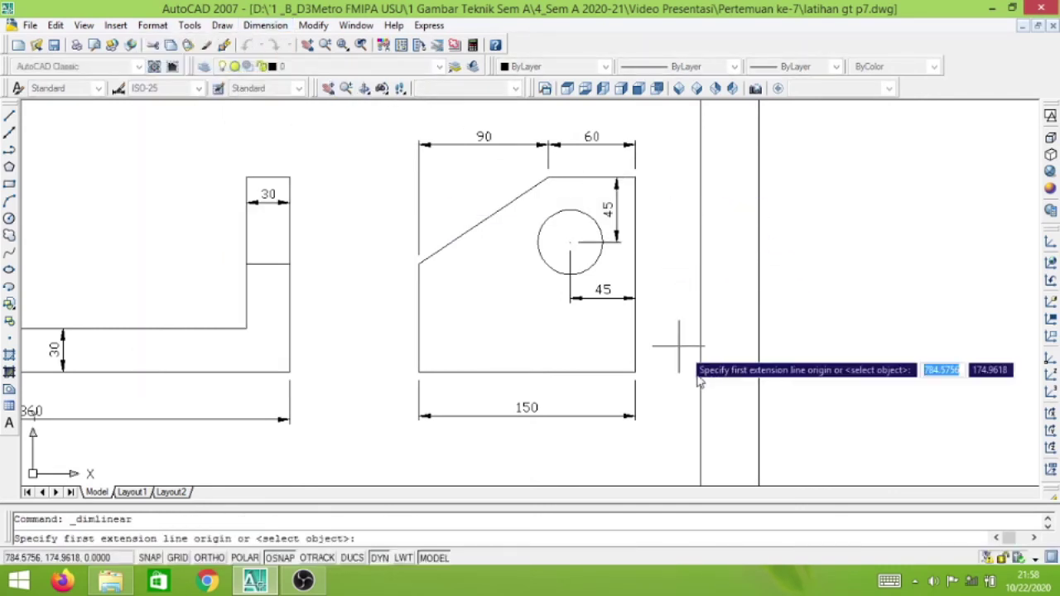
left_click(636, 372)
left_click(635, 177)
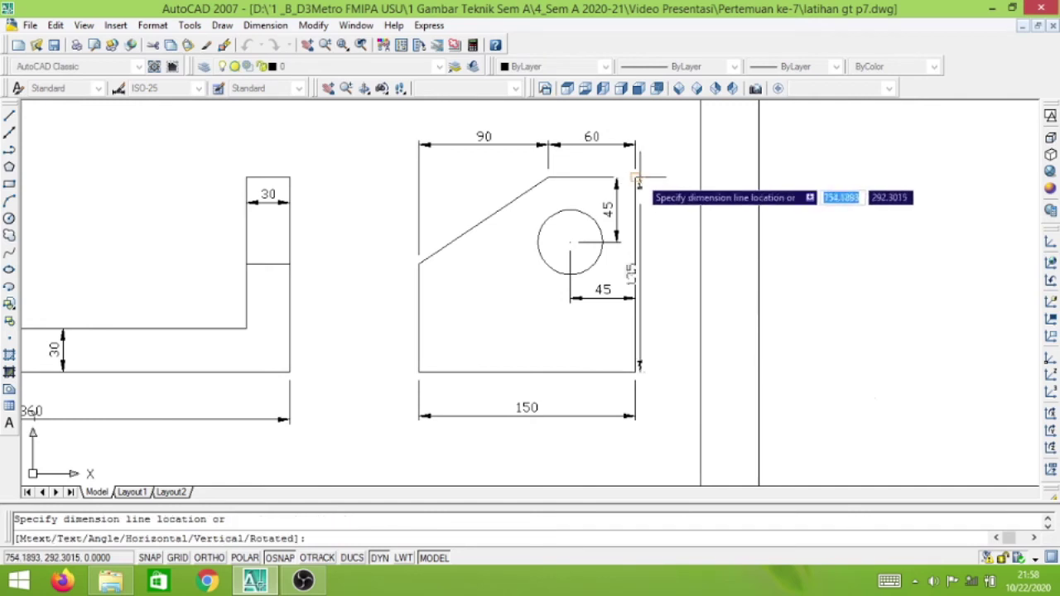
left_click(673, 209)
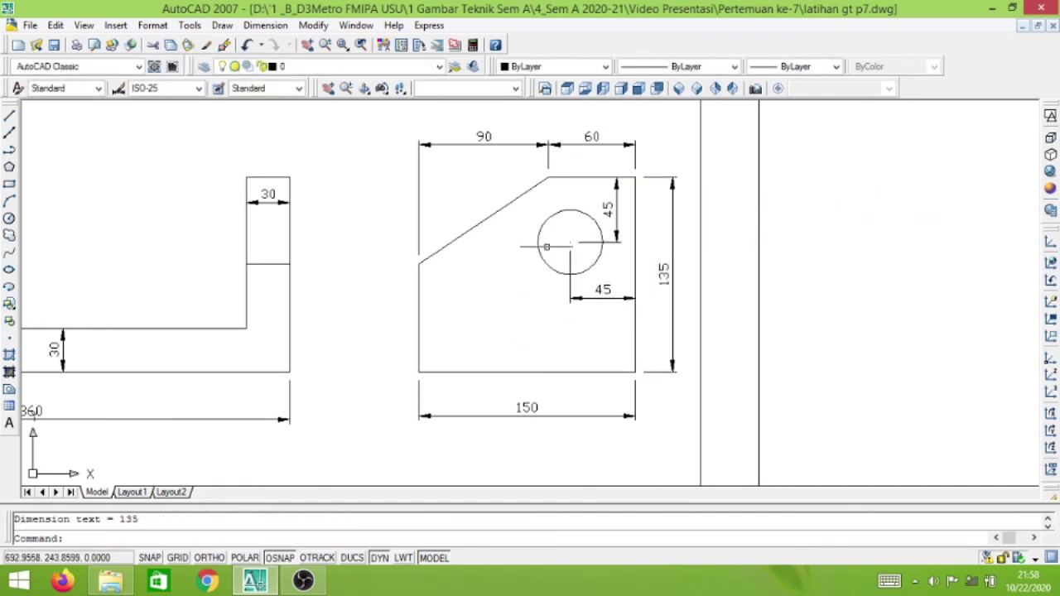
Add a diameter dimension to the side view's hole, with its text placed below and to the left of the circle
left_click(266, 25)
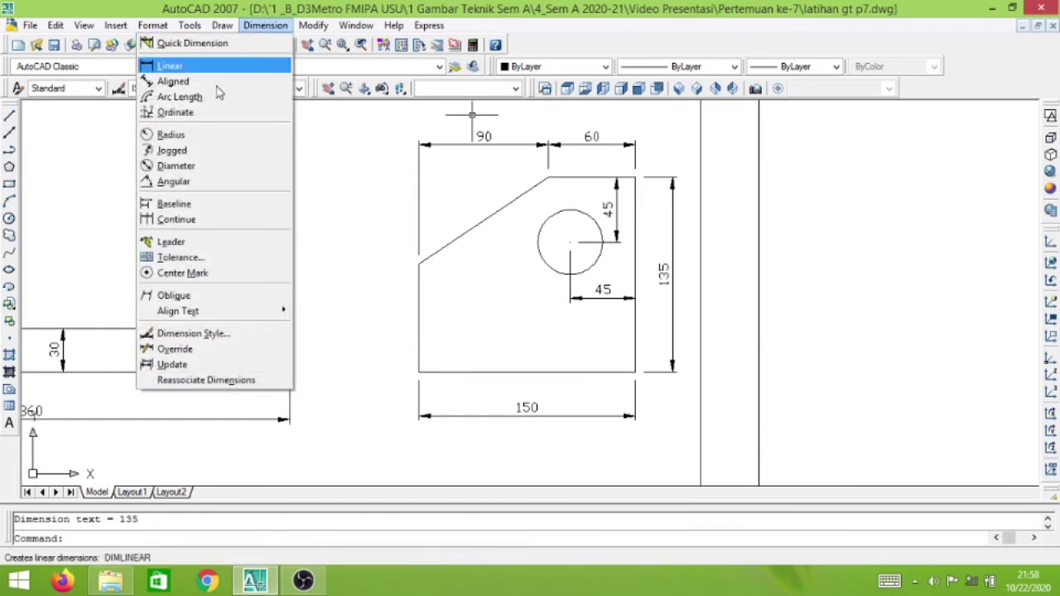
left_click(196, 166)
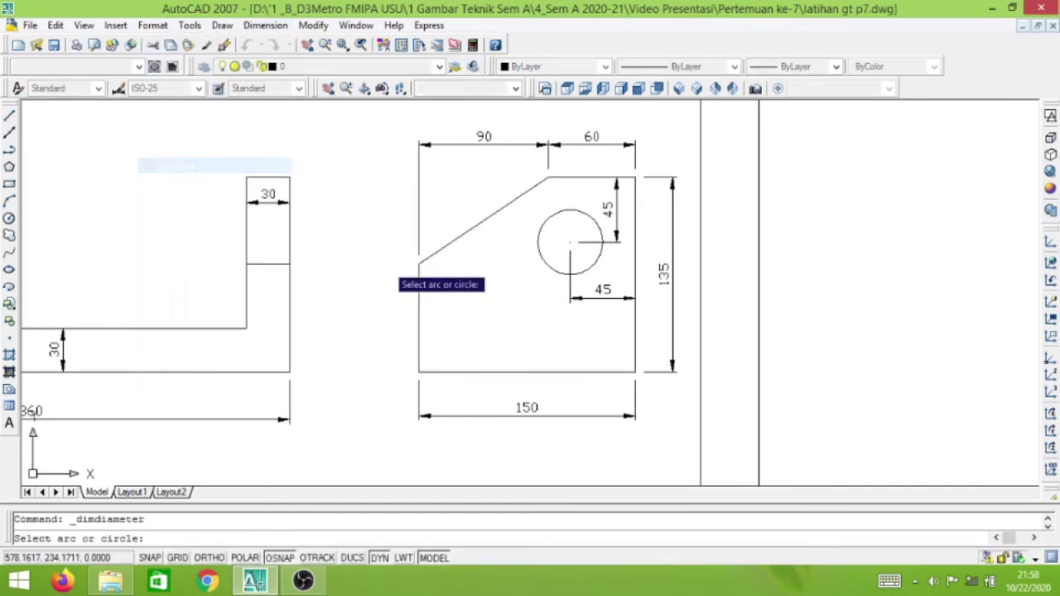
left_click(546, 263)
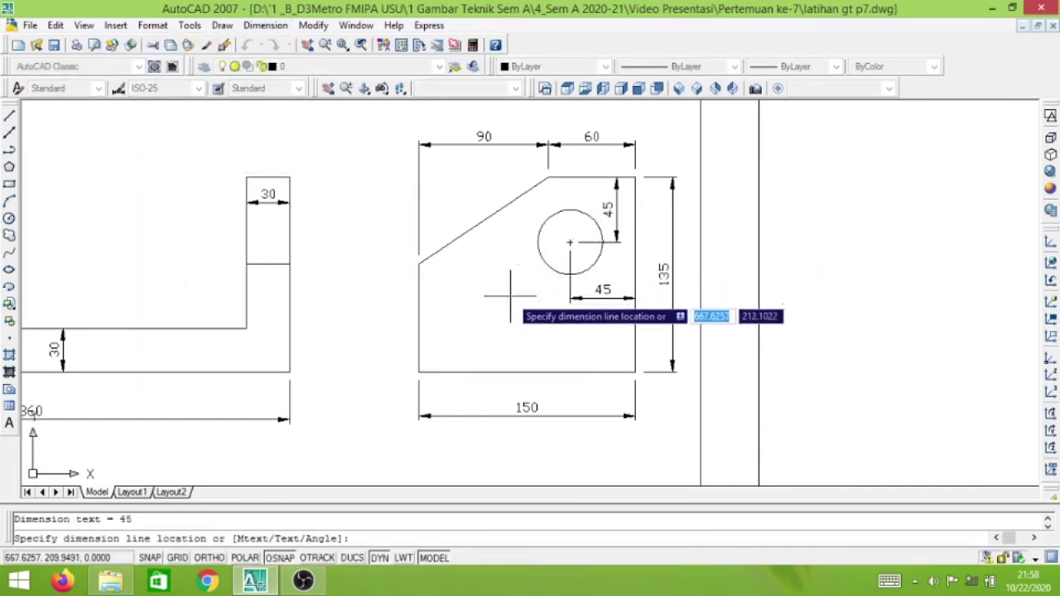
left_click(533, 330)
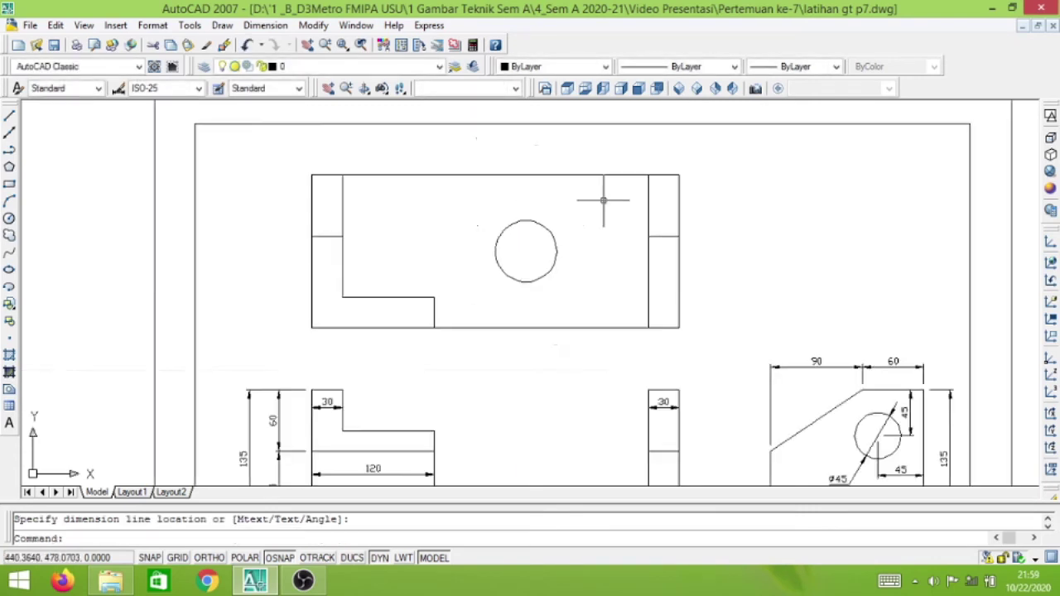
Dimension the horizontal distance from the top view's hole centre to the view's outer right edge, placed below the view
scroll(605, 202, "up", 3)
scroll(517, 194, "down", 4)
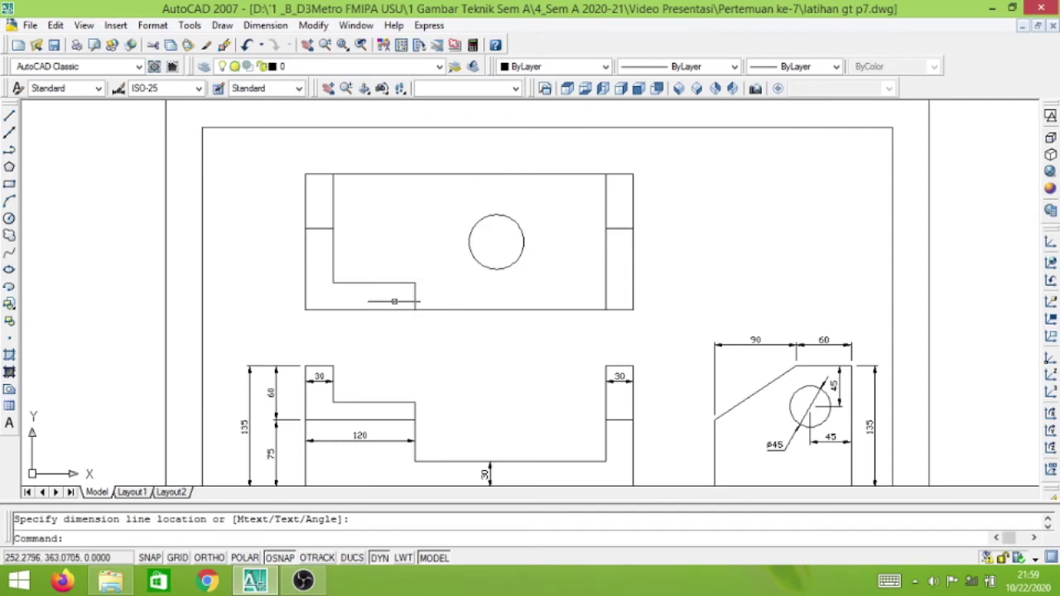
left_click(265, 25)
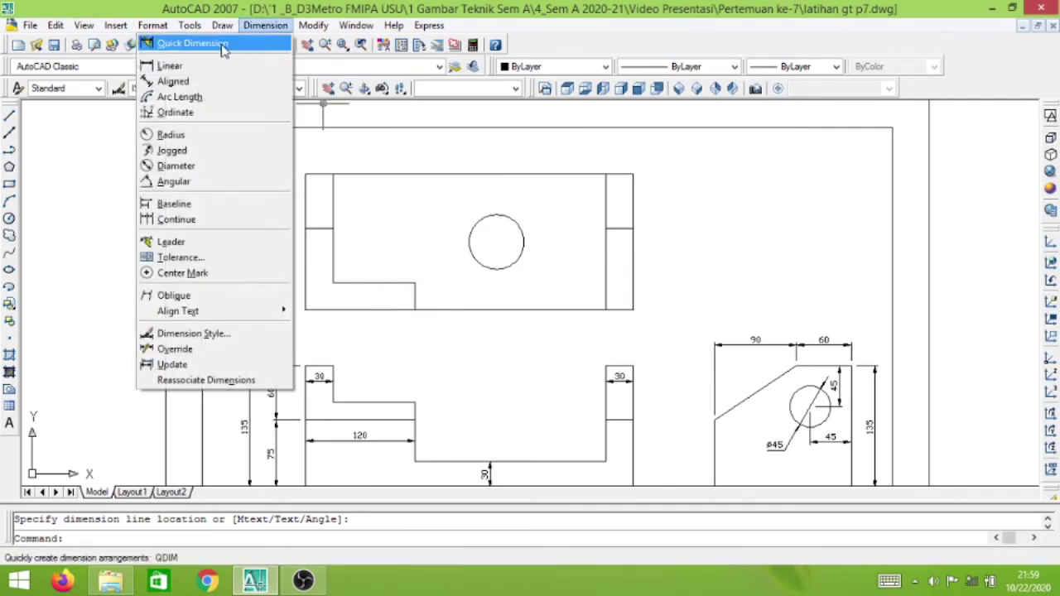
left_click(174, 65)
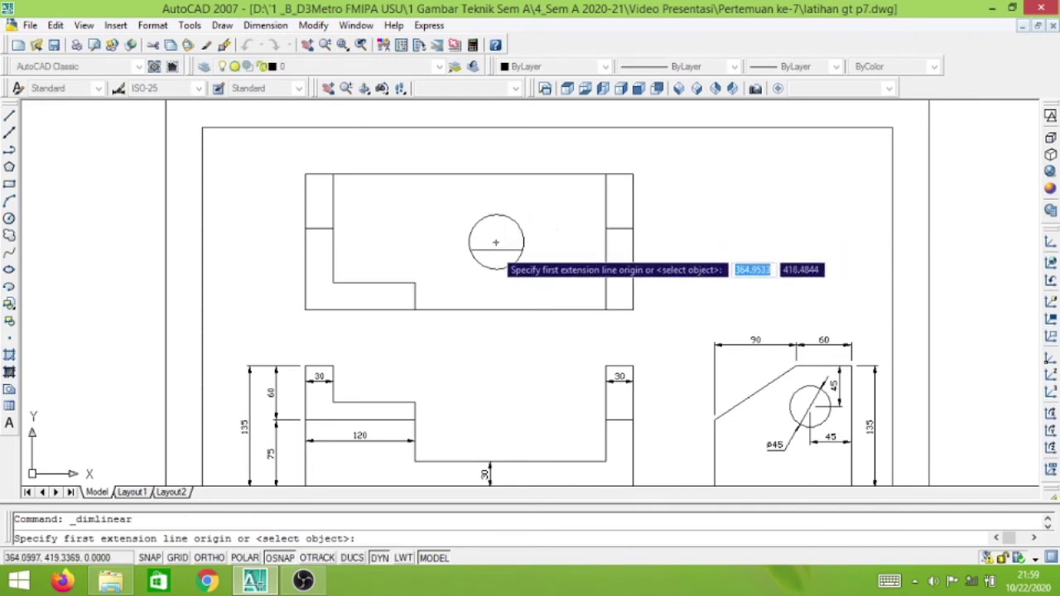
left_click(497, 242)
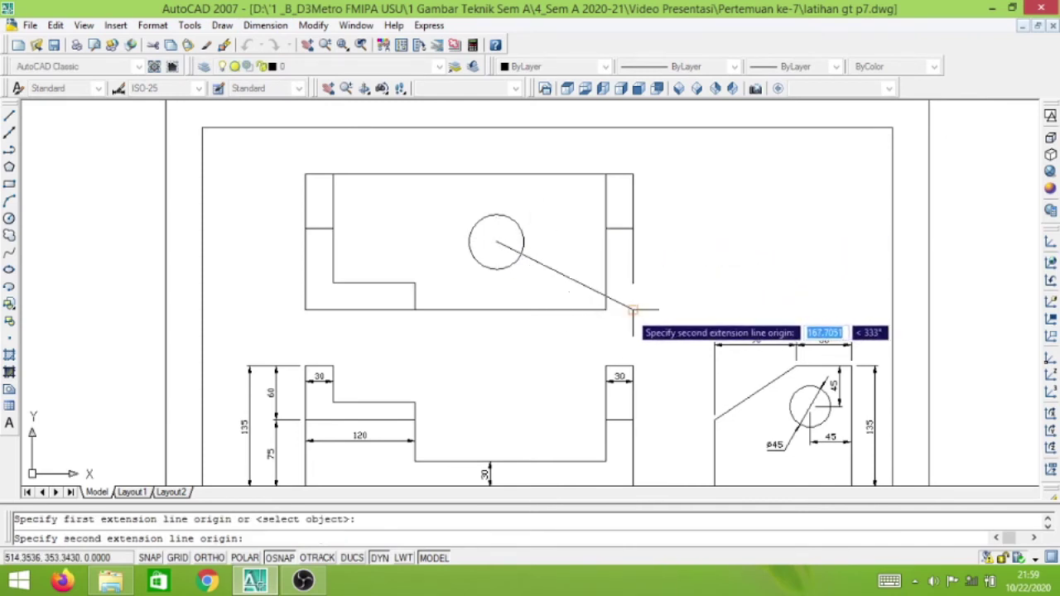
left_click(606, 310)
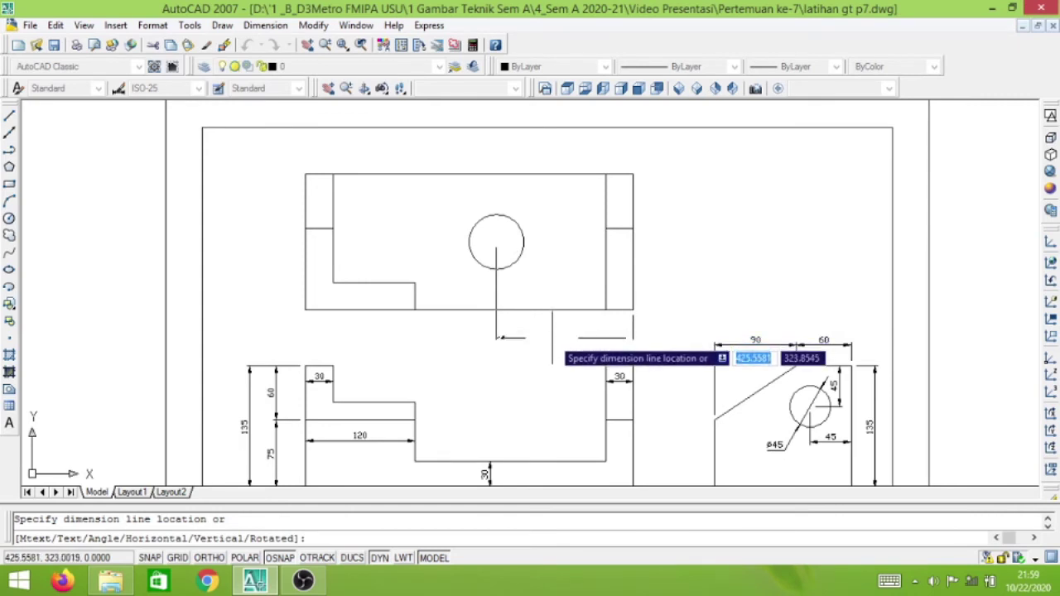
left_click(562, 336)
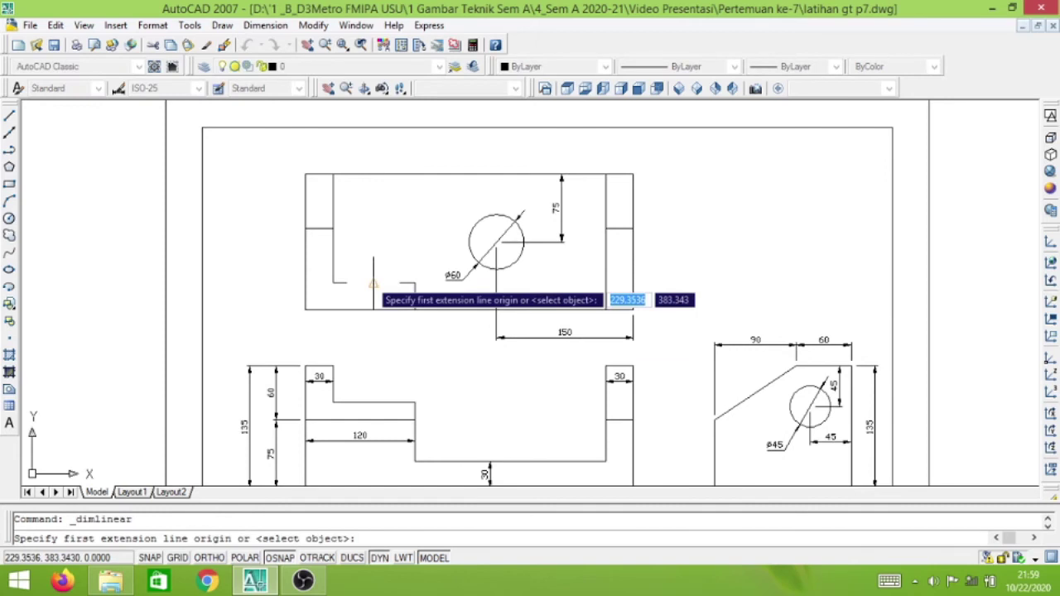
Dimension the depth of the narrow ledge at the top view's lower left, placing the dimension inside the ledge
left_click(370, 283)
left_click(372, 308)
left_click(368, 303)
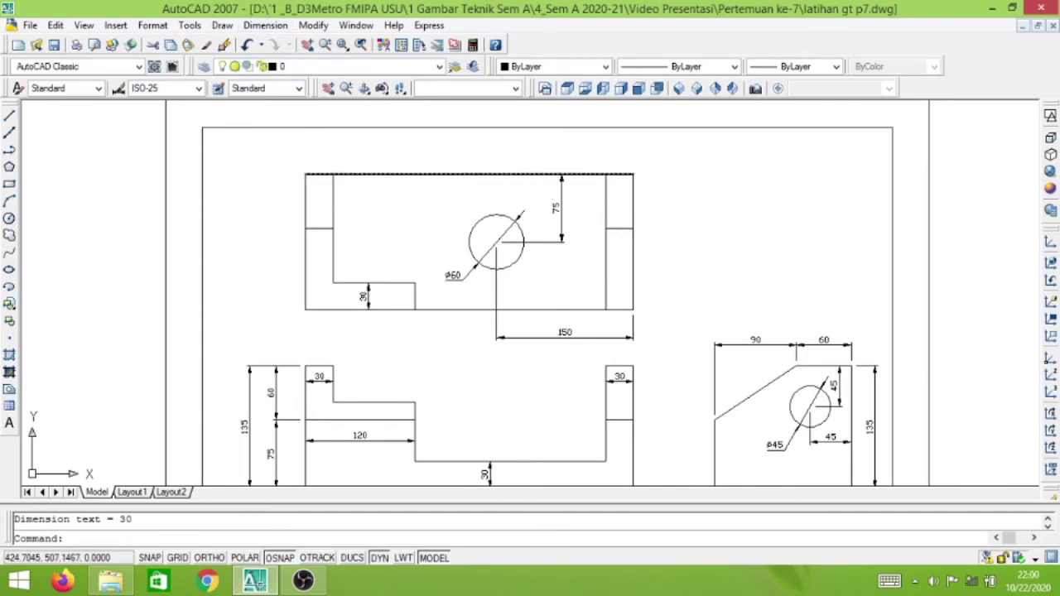
Choose the title block drawing kepalagambar_1_1.dwg from the Pertemuan ke-7 folder as the block to insert
scroll(551, 174, "down", 2)
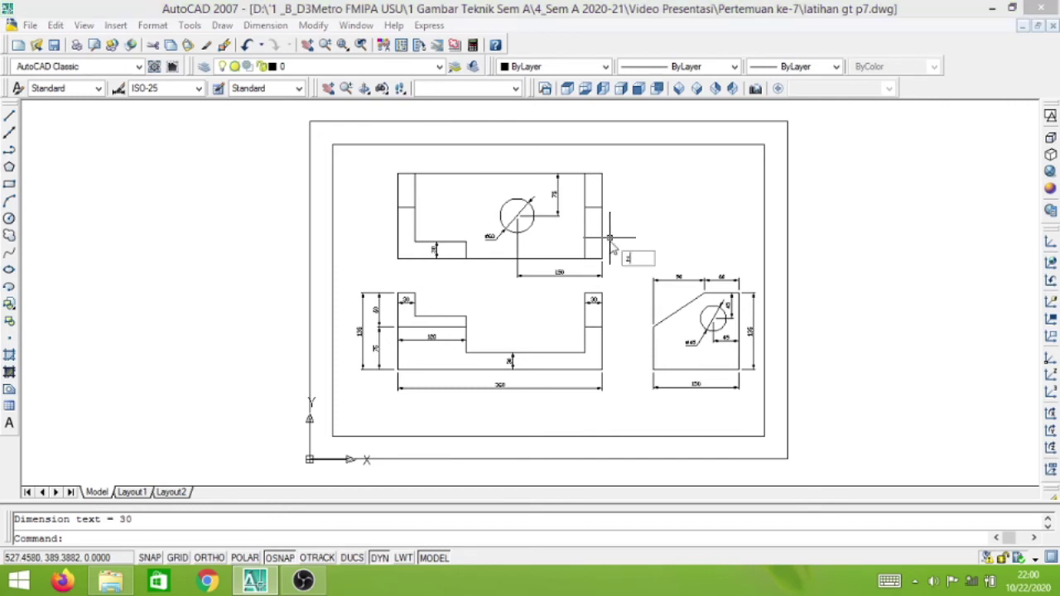
type("z")
key("Return")
type("a")
key("Return")
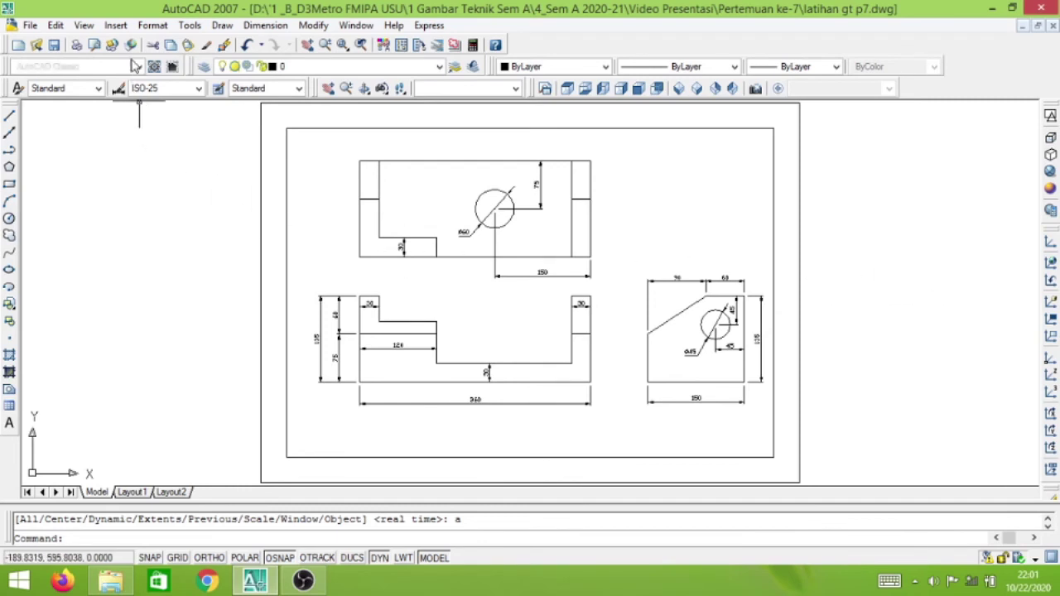
left_click(115, 26)
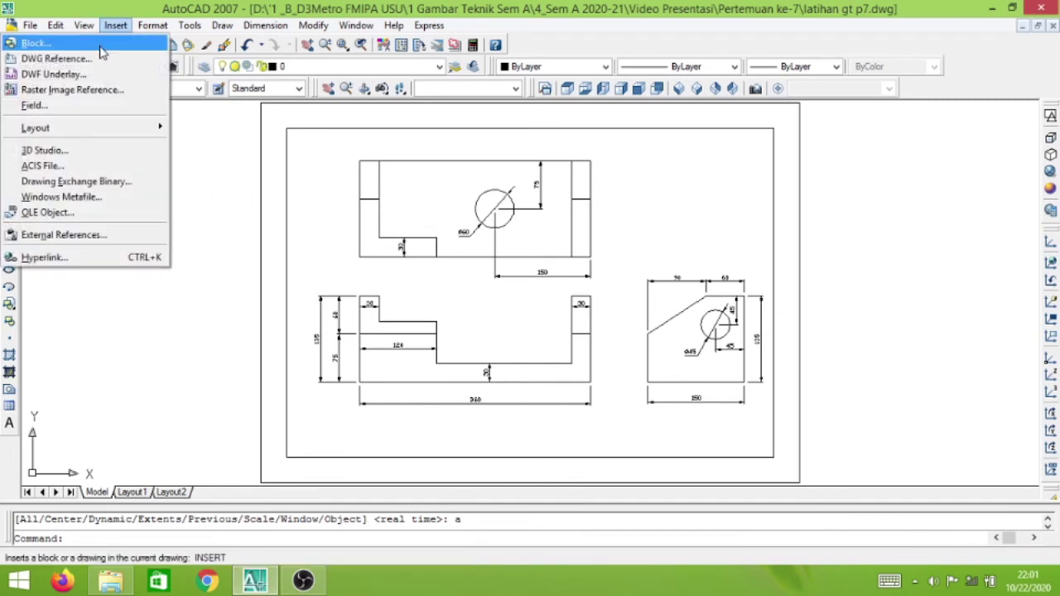
left_click(101, 47)
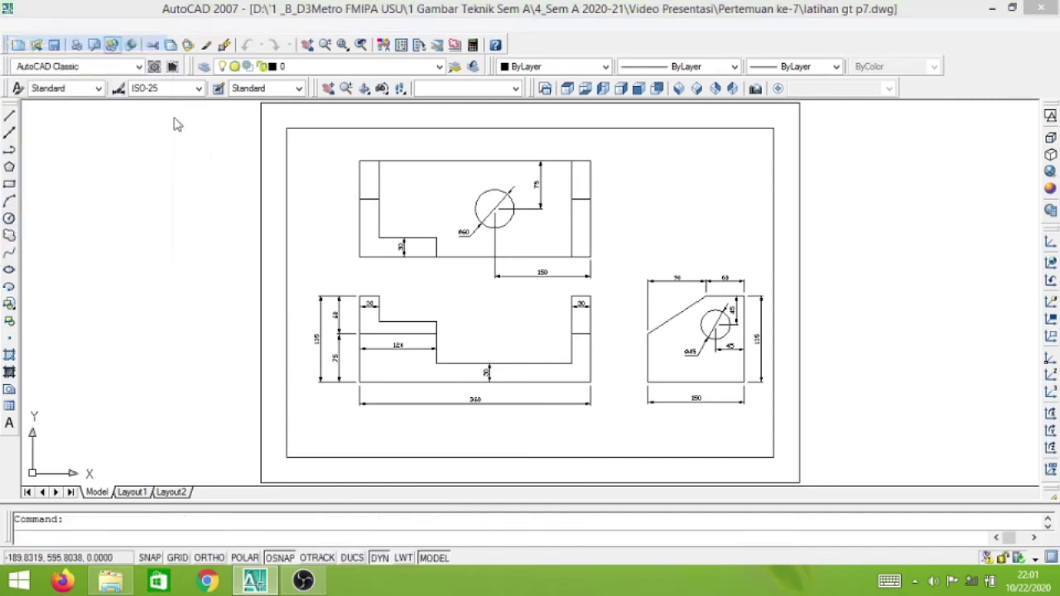
left_click(586, 207)
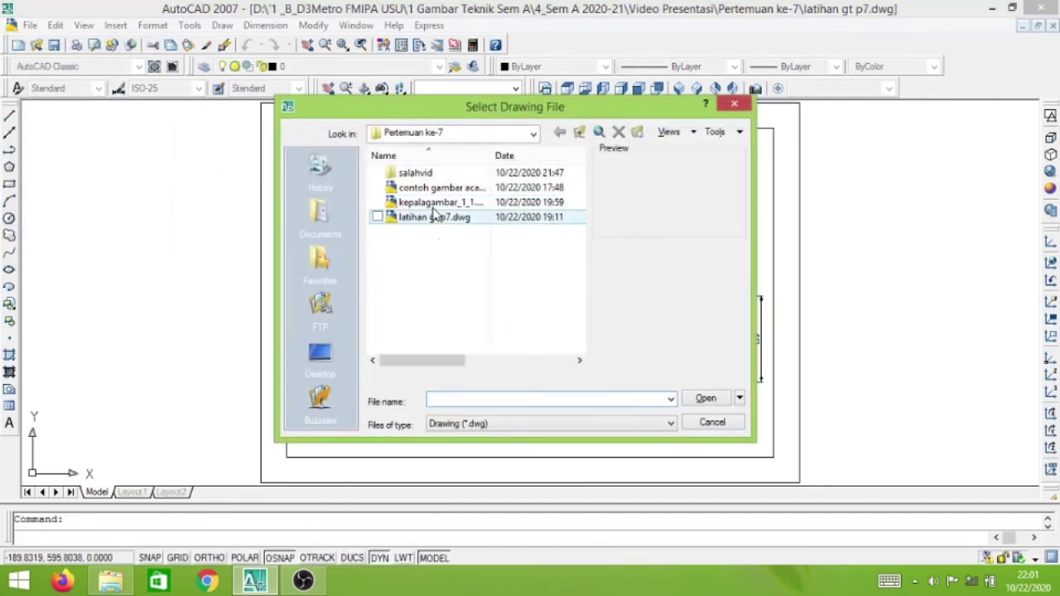
left_click(450, 205)
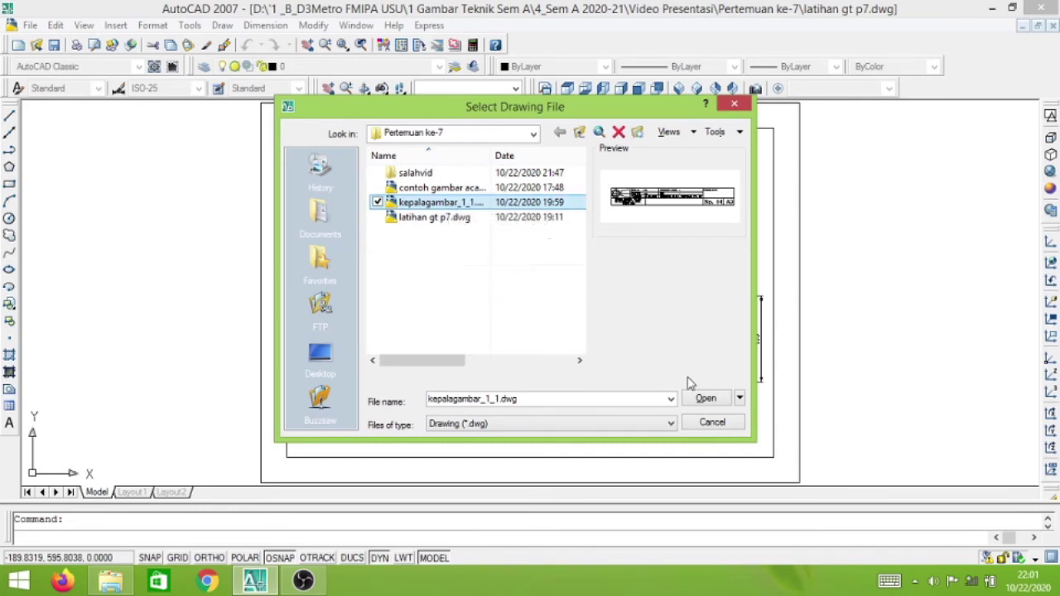
left_click(705, 399)
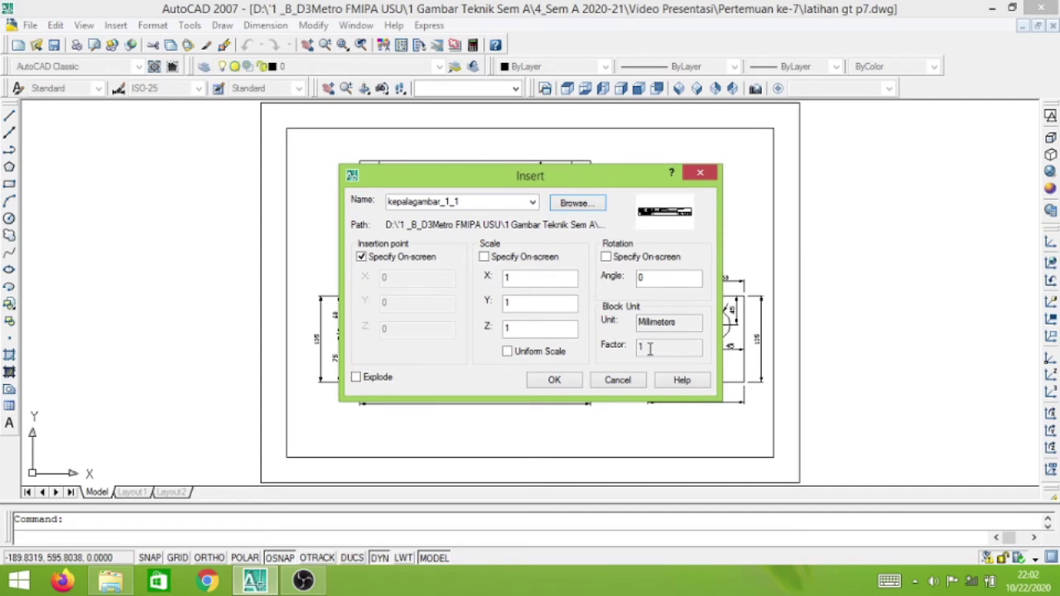
Redefine the existing kepalagambar_1_1 block and insert it at scale 1 on the inner border's lower-right corner
left_click(555, 381)
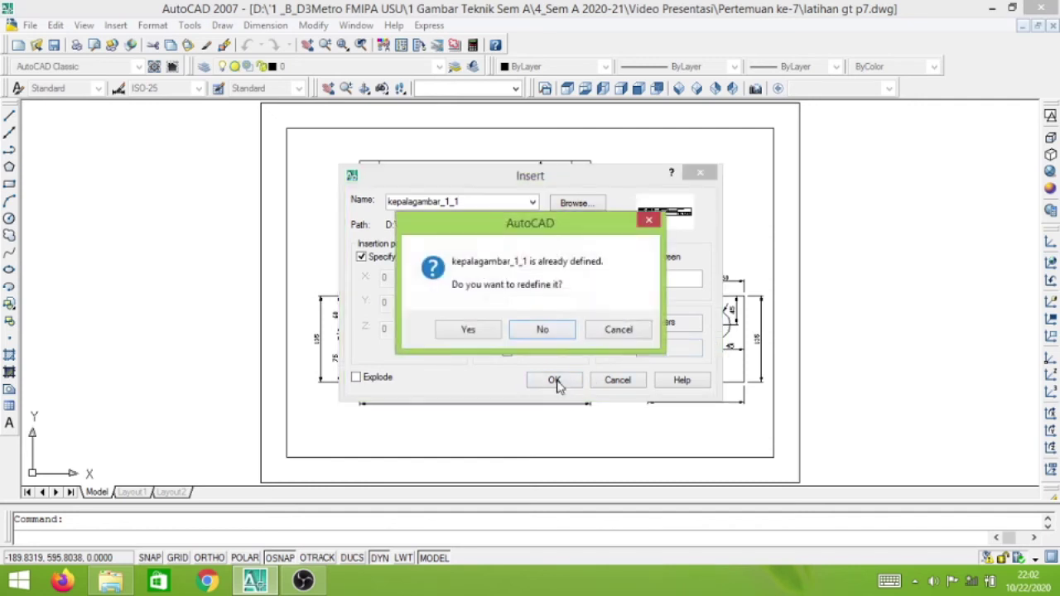
left_click(471, 332)
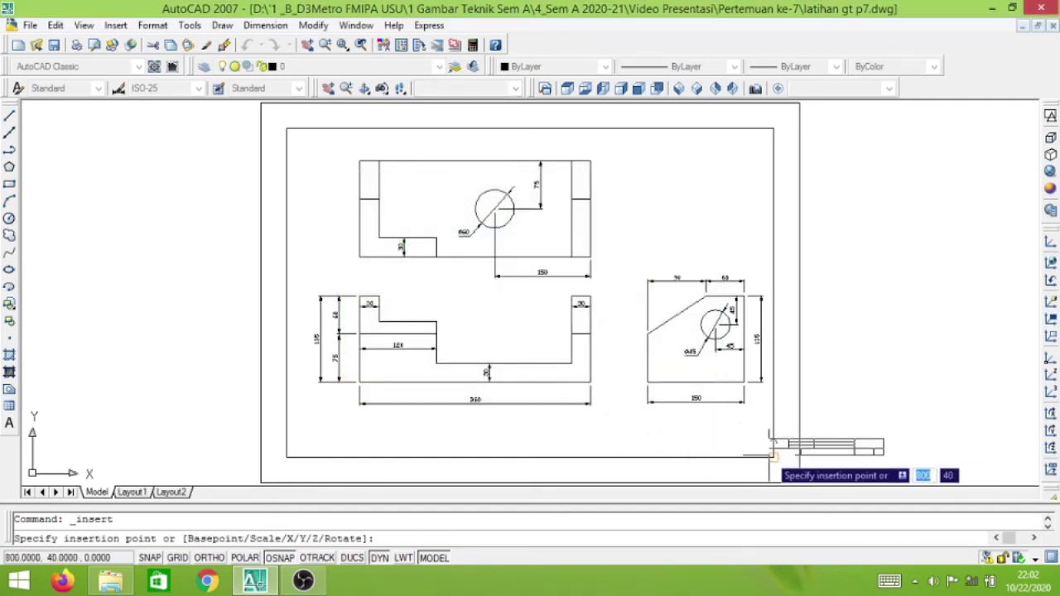
left_click(773, 457)
Move the title block left so its lower-right corner sits on the inner border's lower-right corner
scroll(851, 470, "up", 5)
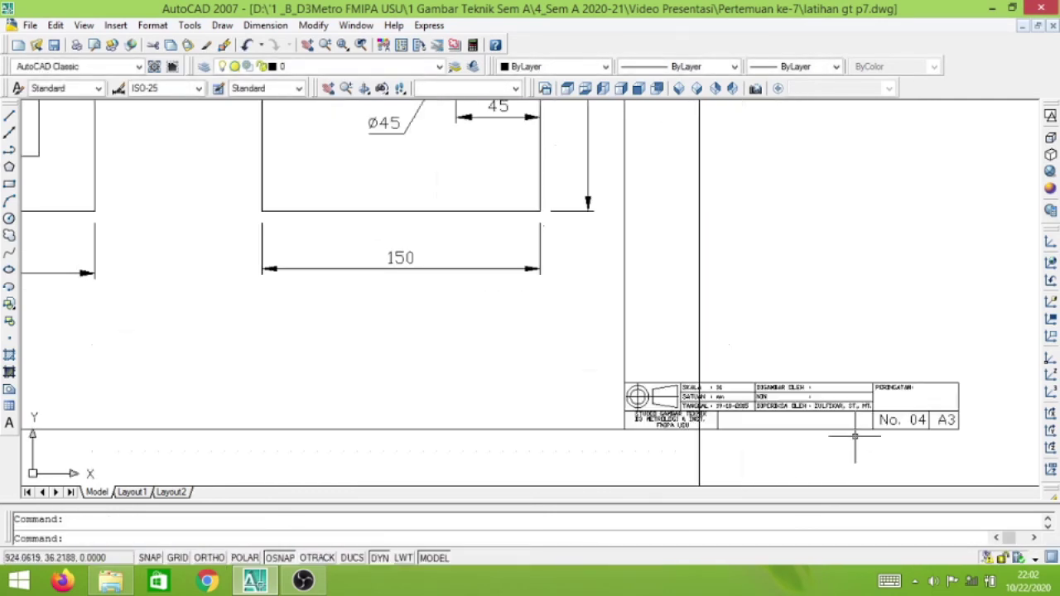
left_click(851, 414)
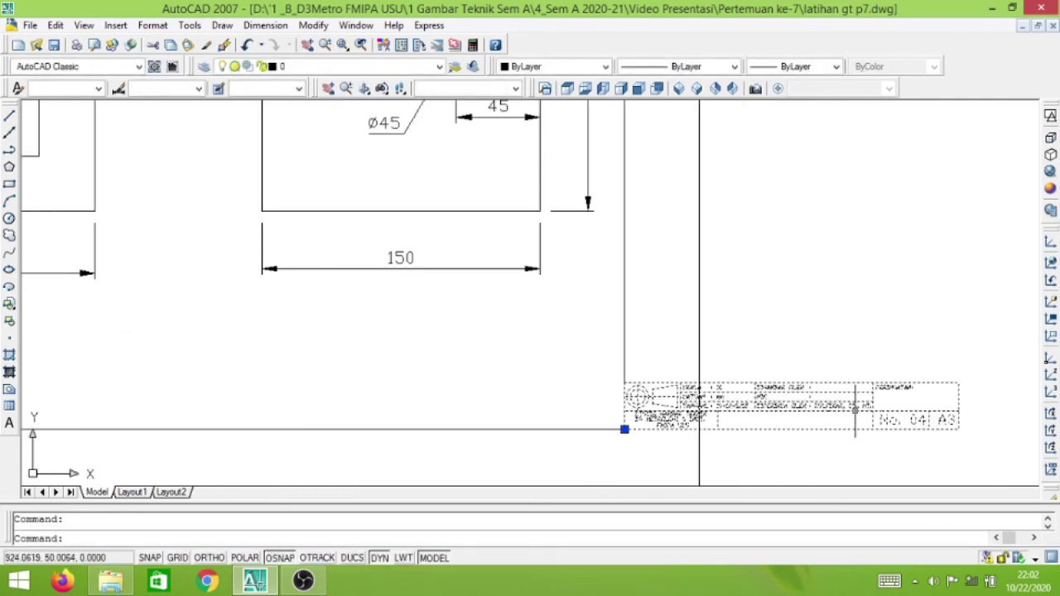
type("m")
key("Return")
left_click(872, 427)
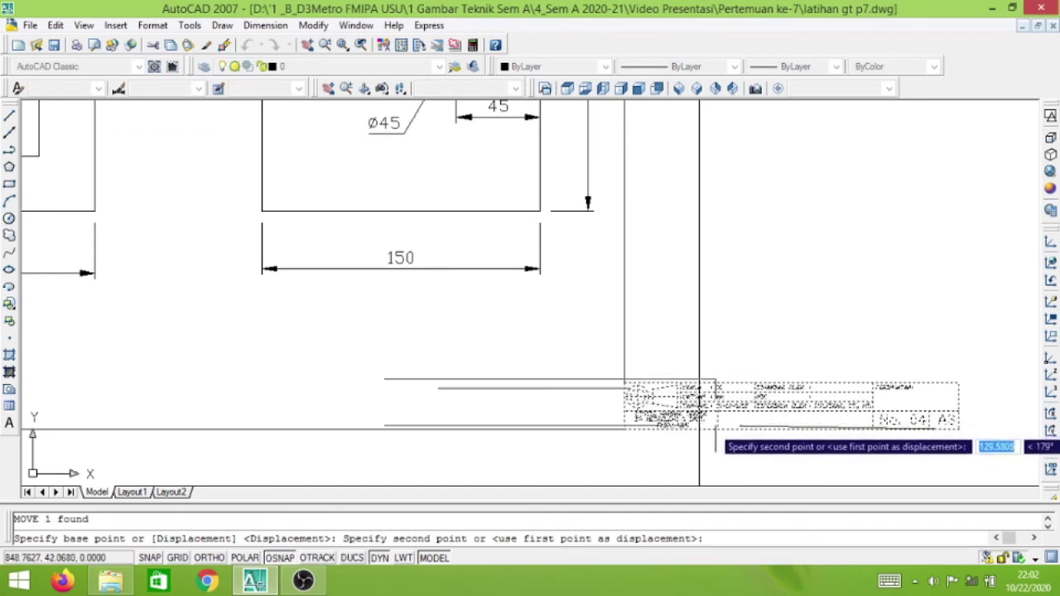
left_click(626, 429)
Scale the title block by a factor of 2 about its lower-right corner
scroll(778, 367, "down", 4)
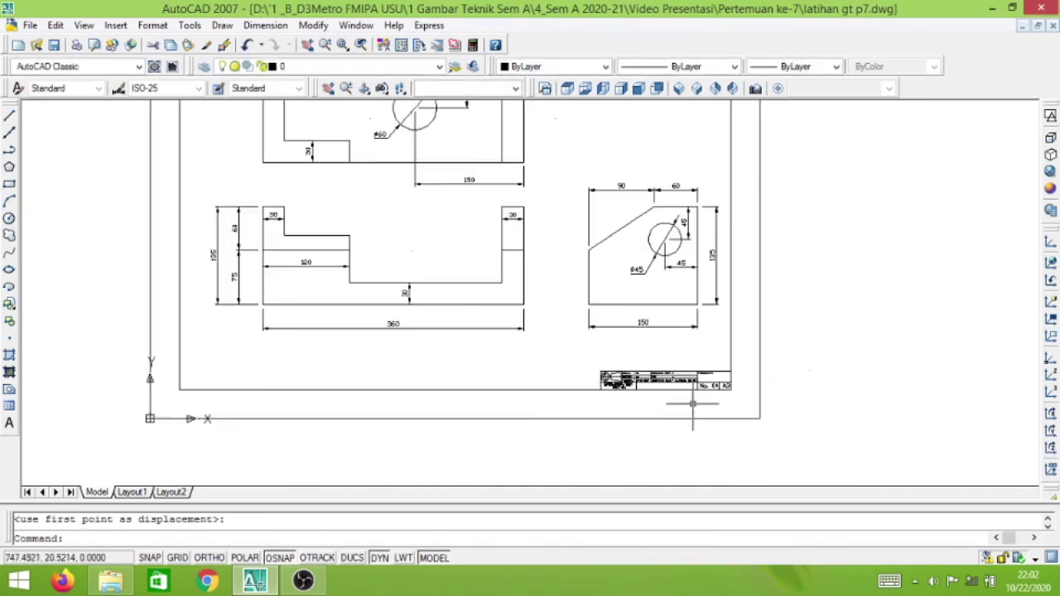
scroll(700, 402, "up", 3)
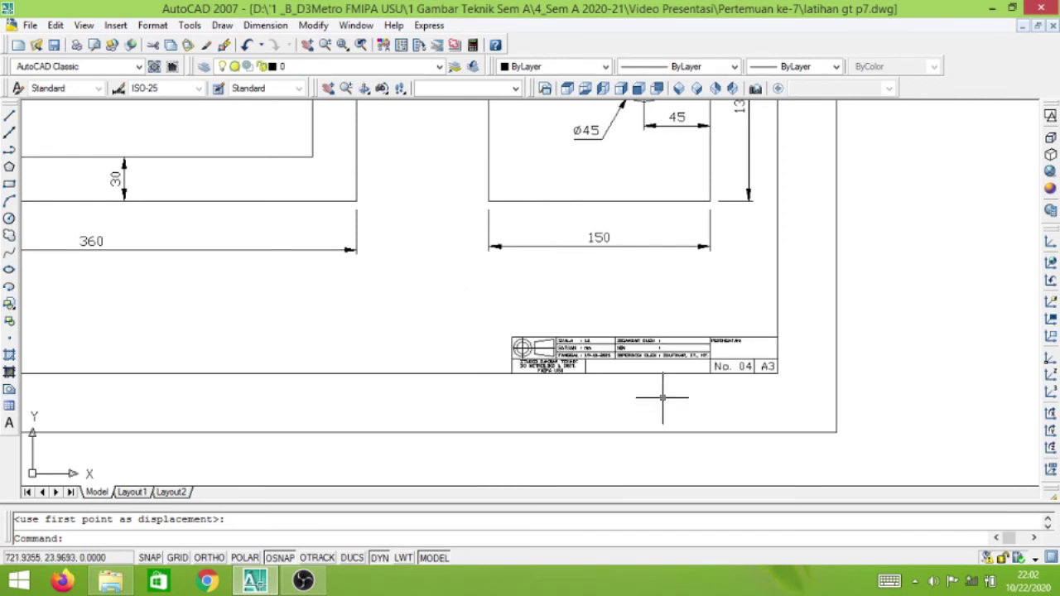
type("sc")
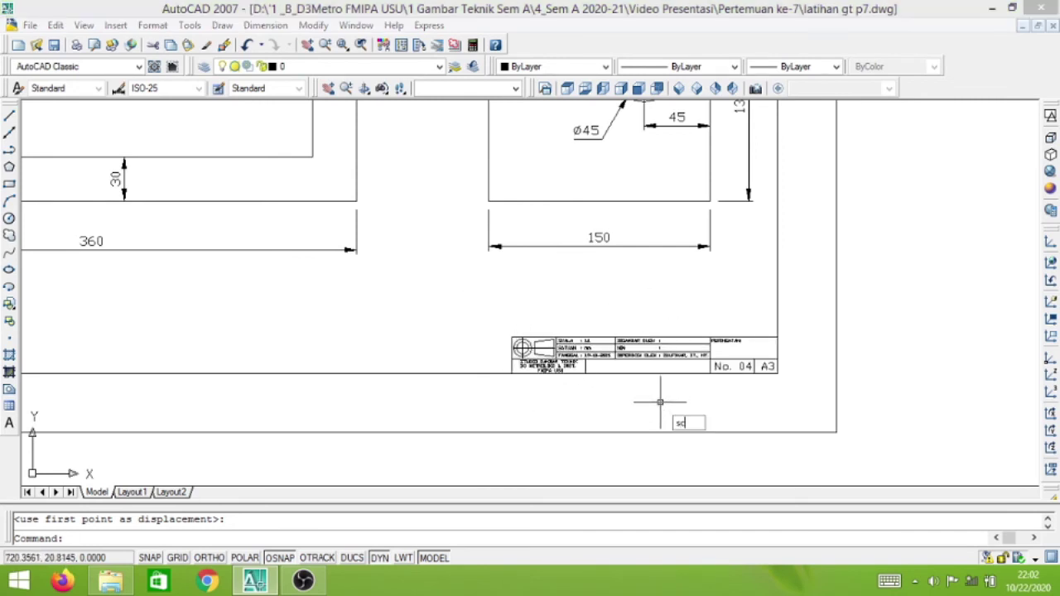
key("Return")
left_click(665, 355)
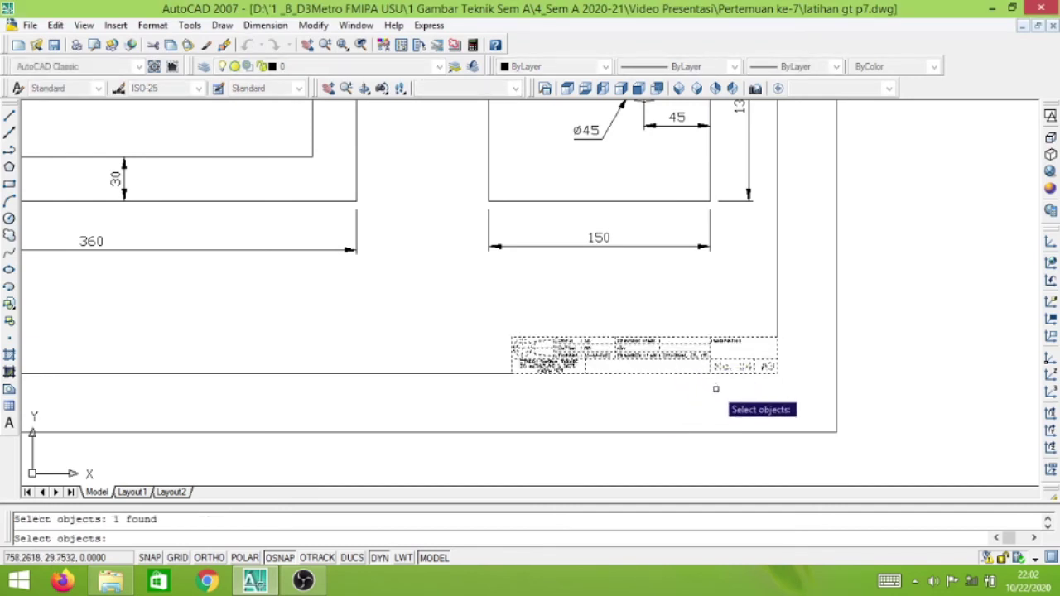
key("Return")
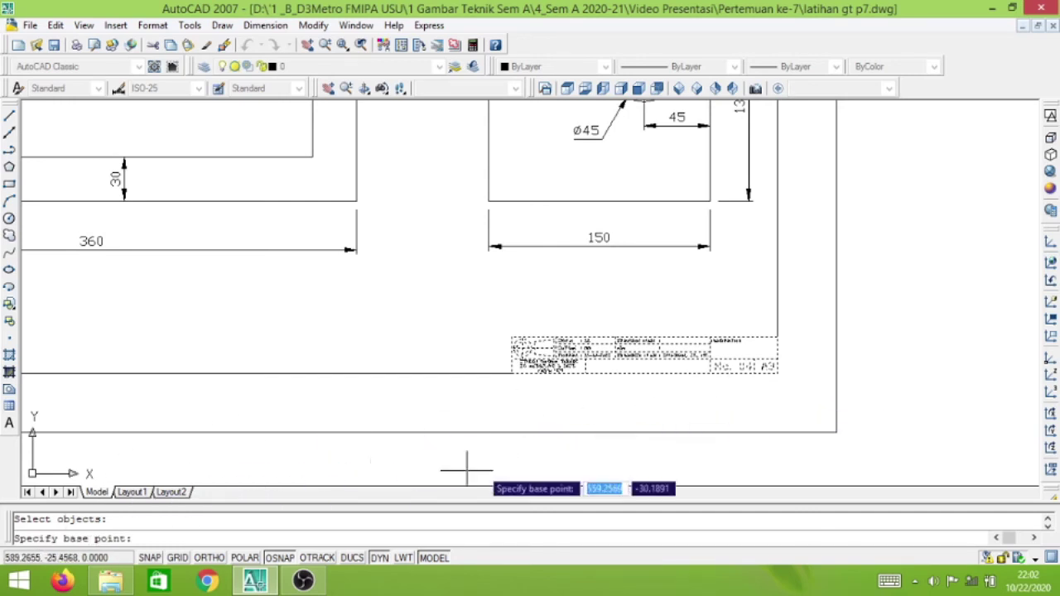
left_click(777, 374)
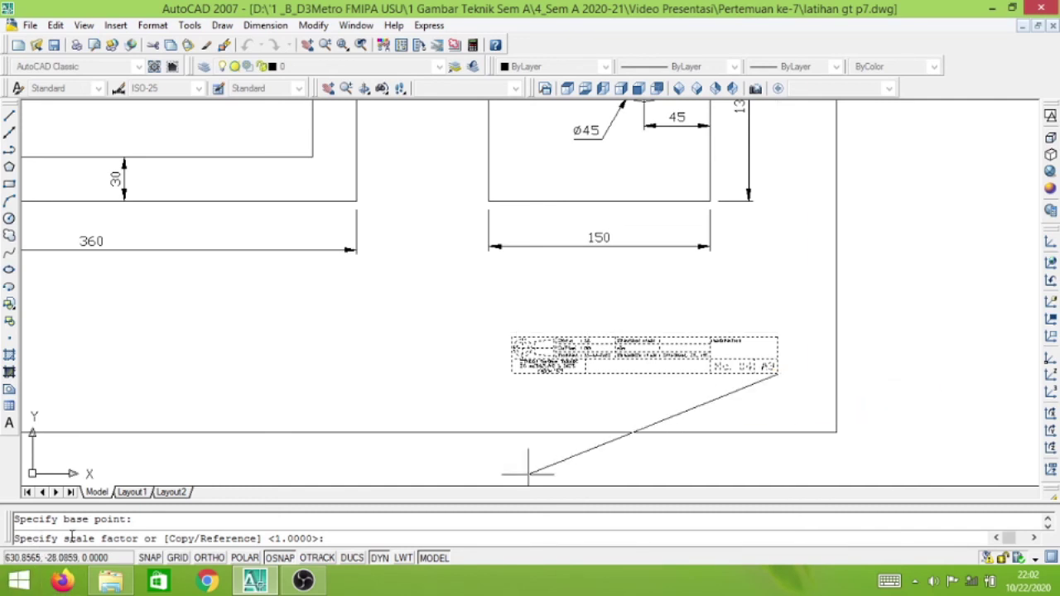
type("2")
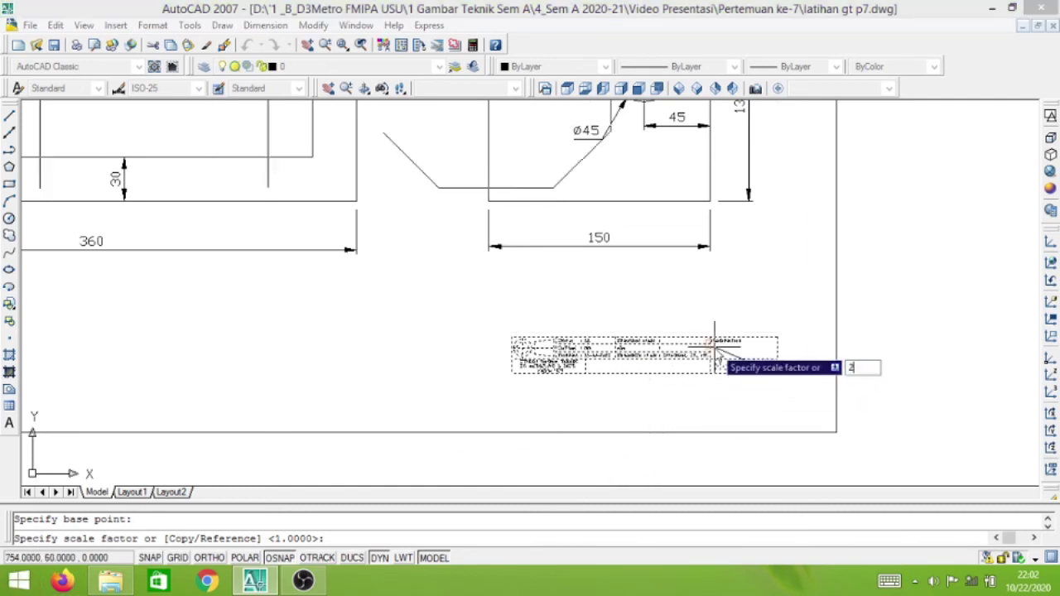
key("Return")
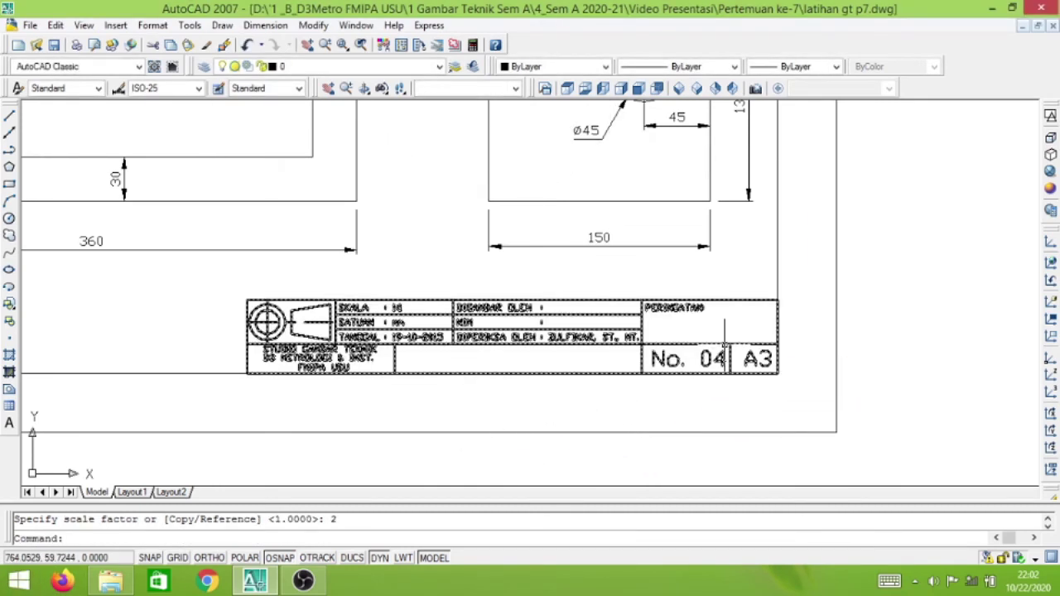
Add the single-line text TAMPAK DEPAN below the front view, with height 6 and rotation 0
type("z")
key("Return")
type("a")
key("Return")
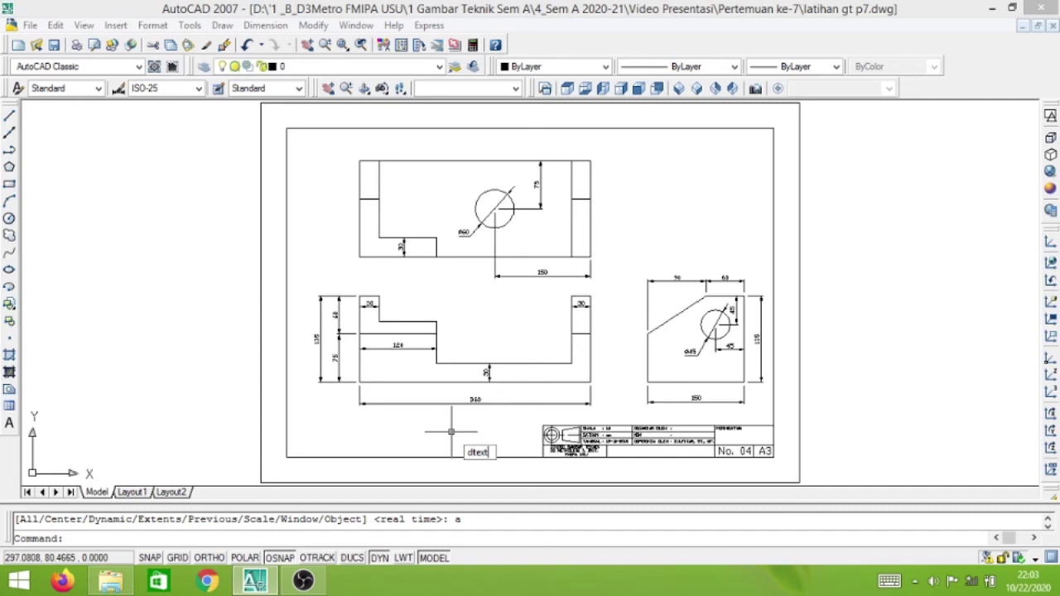
key("Return")
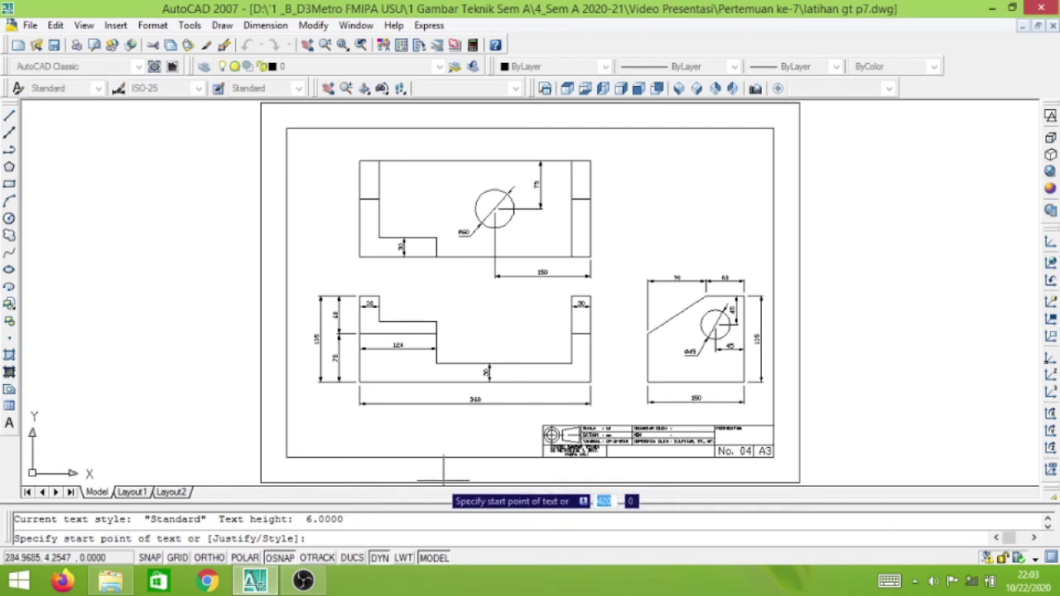
left_click(451, 422)
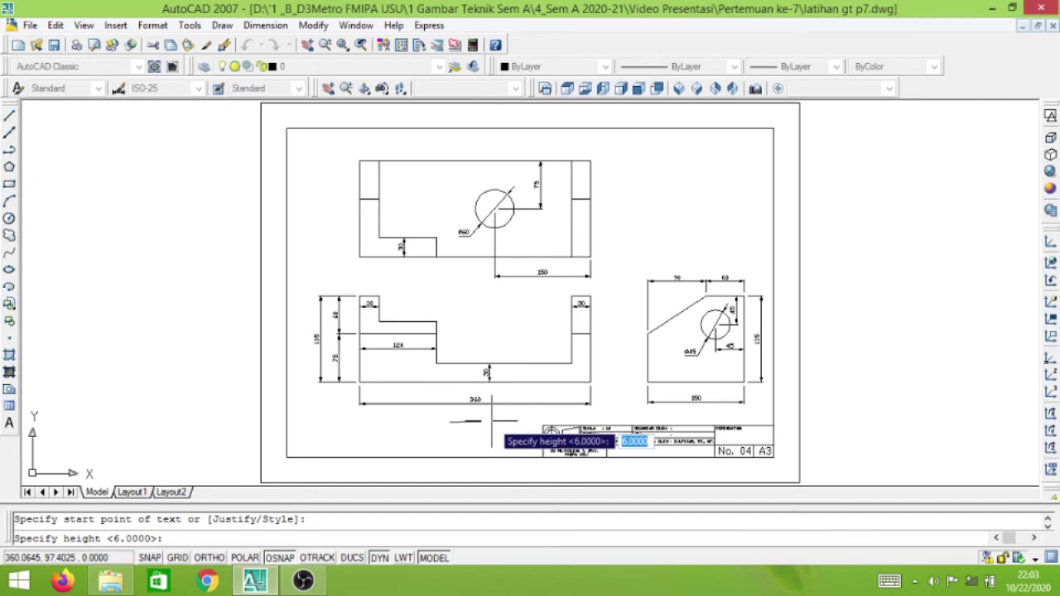
type("6")
key("Return")
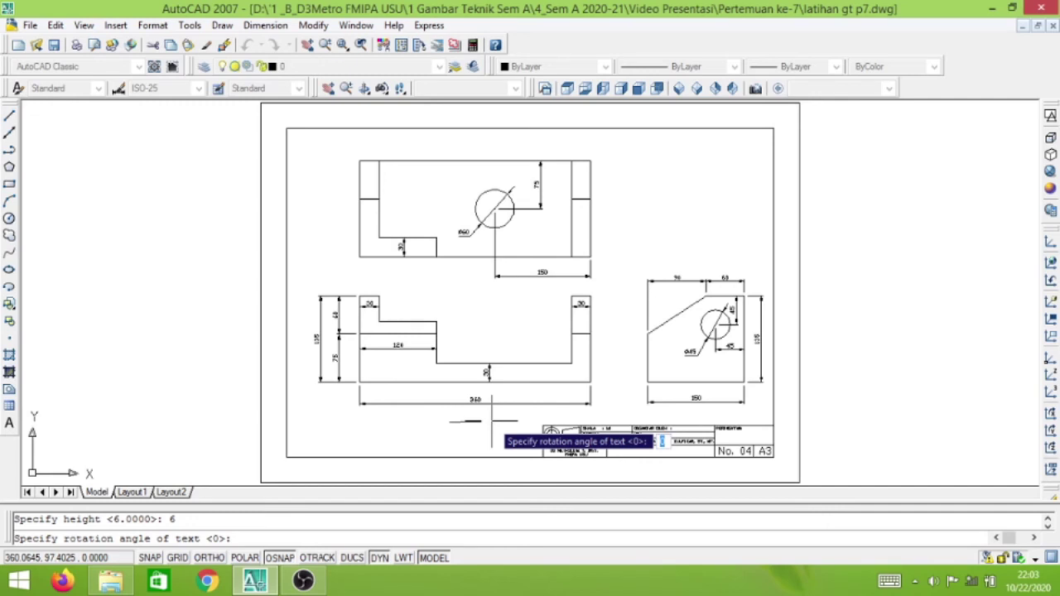
key("Return")
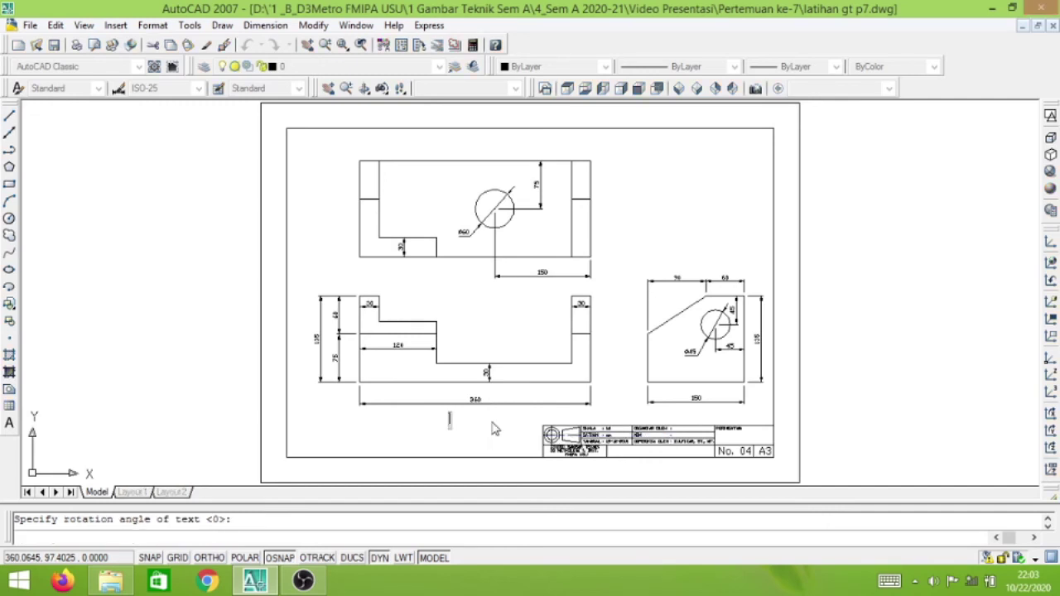
type("TAMPAK DEPAN")
key("Return")
key("Return")
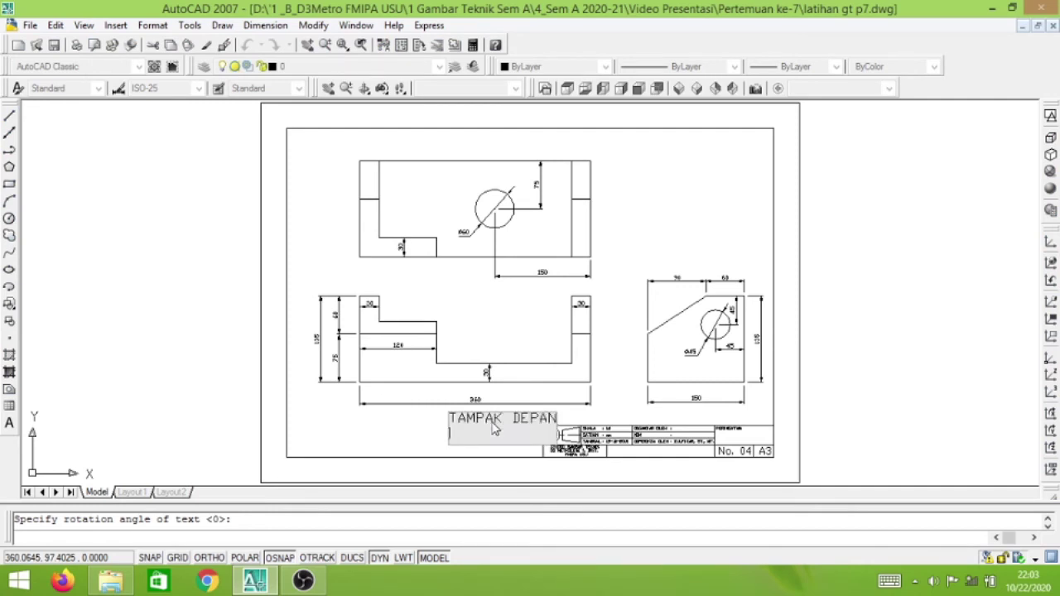
Copy the TAMPAK DEPAN label to just below the side view's overall width dimension
scroll(515, 431, "up", 5)
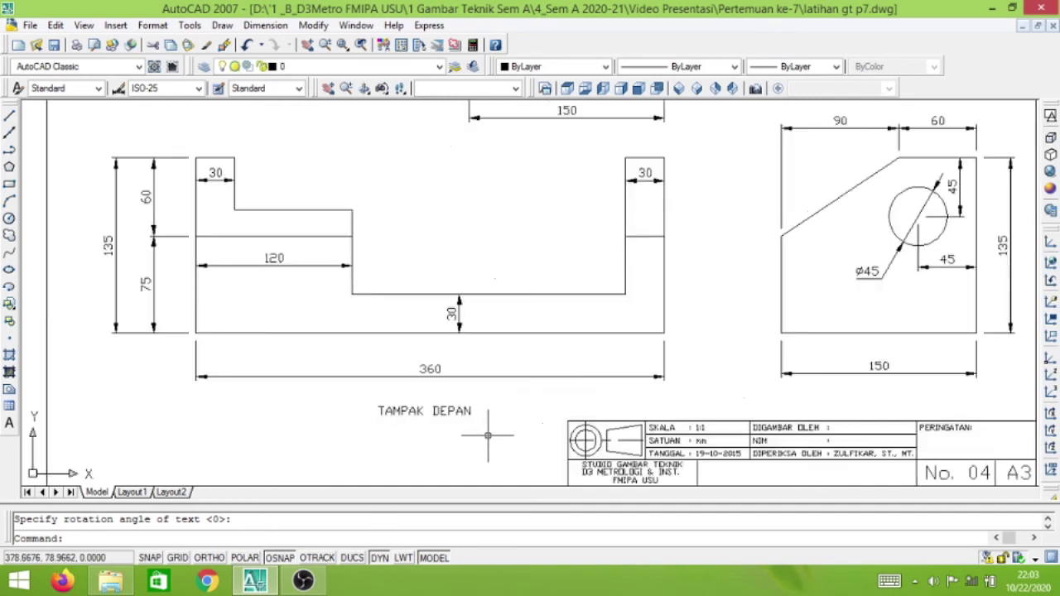
left_click(427, 403)
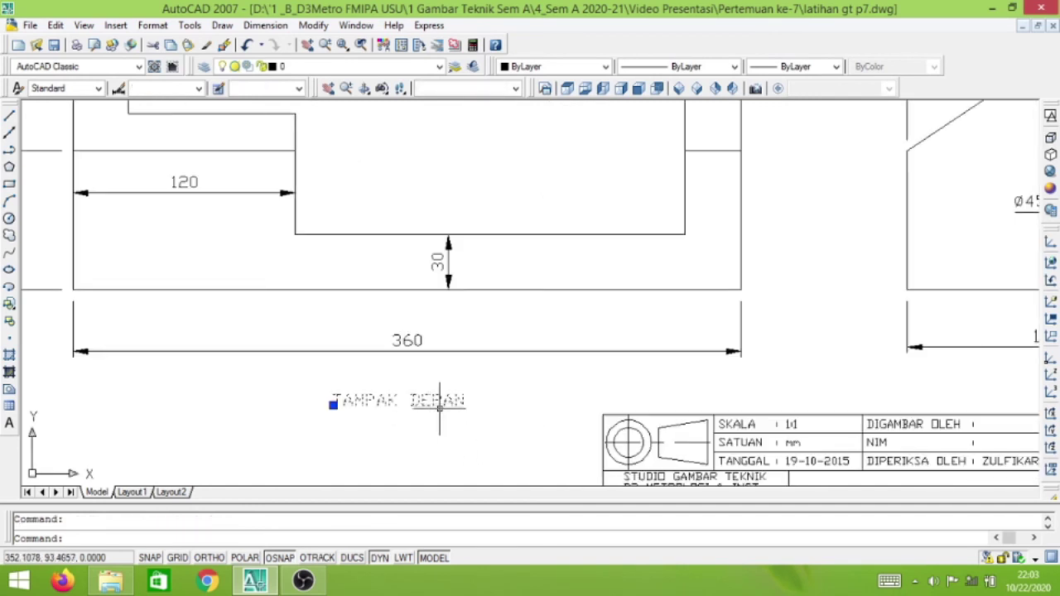
type("co")
key("Return")
scroll(426, 402, "down", 4)
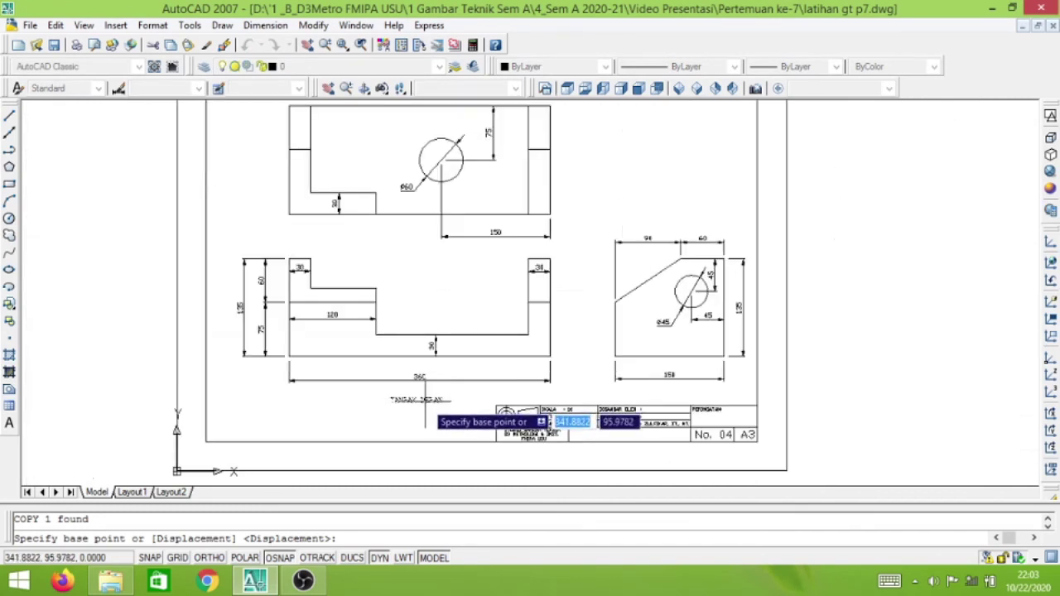
scroll(425, 402, "up", 4)
left_click(421, 400)
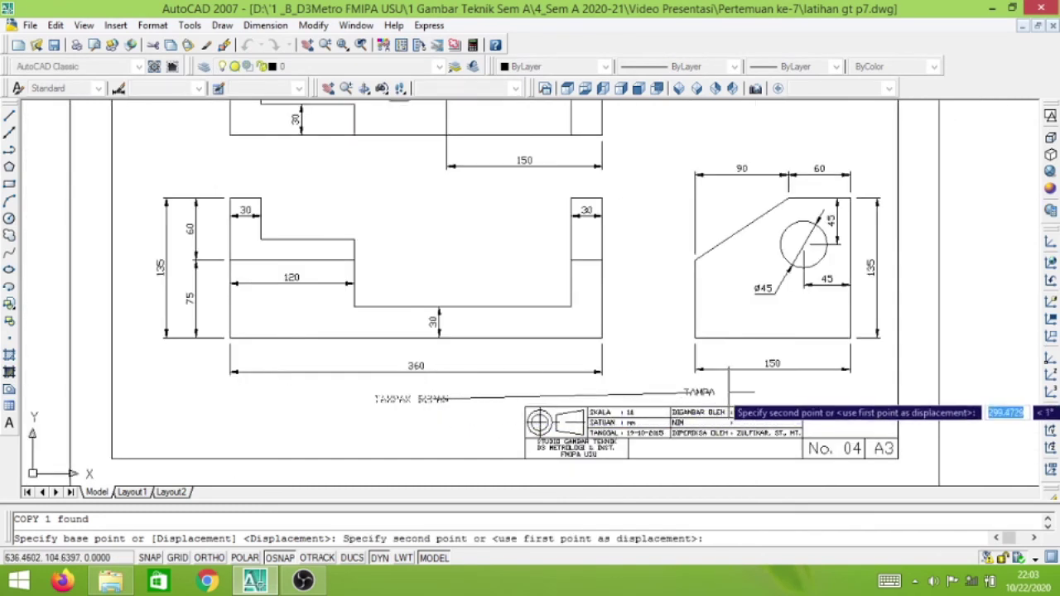
left_click(794, 394)
key("Return")
Change the copied label below the side view to T.S. KANAN
scroll(811, 400, "up", 3)
scroll(810, 400, "up", 2)
scroll(821, 391, "down", 2)
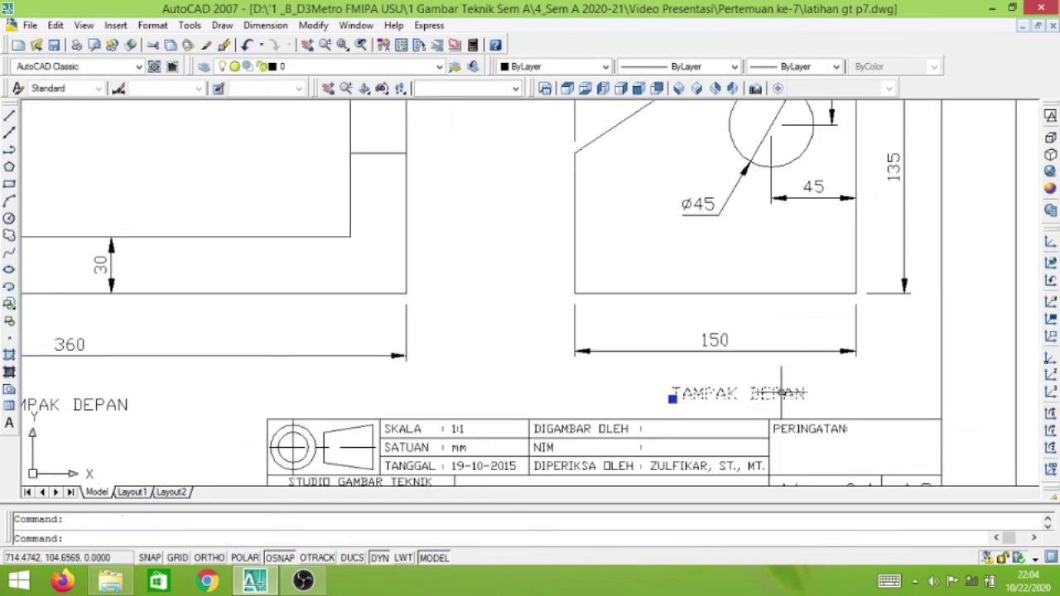
double_click(783, 395)
type("T")
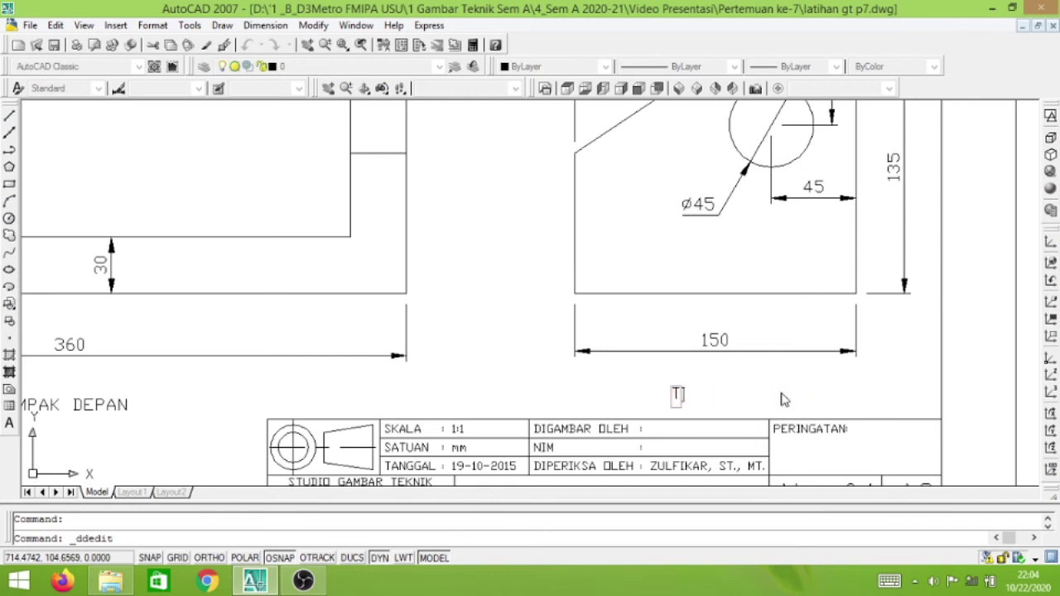
type(".S. KANAN")
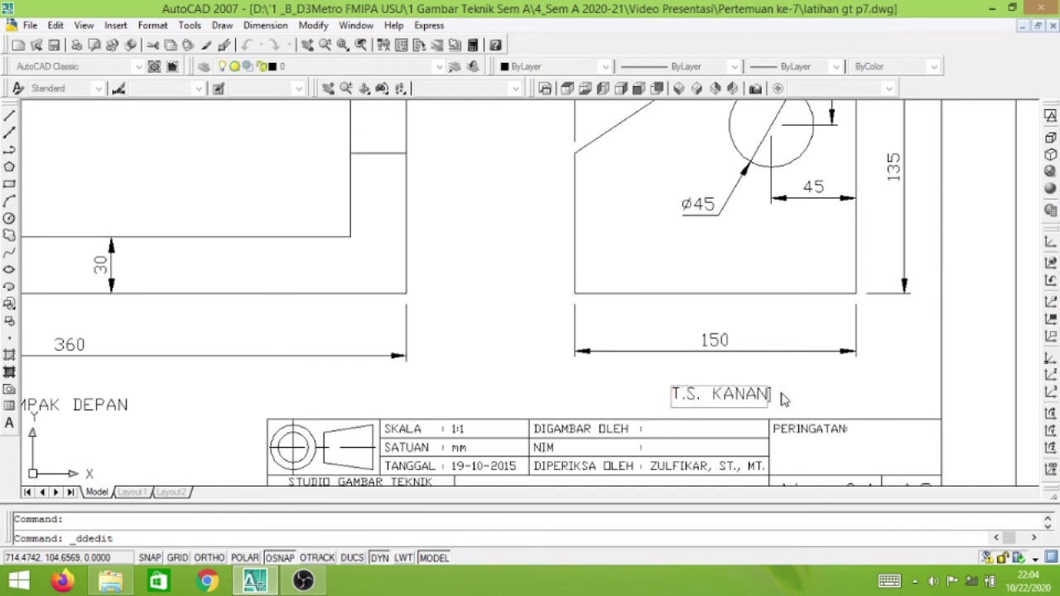
key("Return")
key("Return")
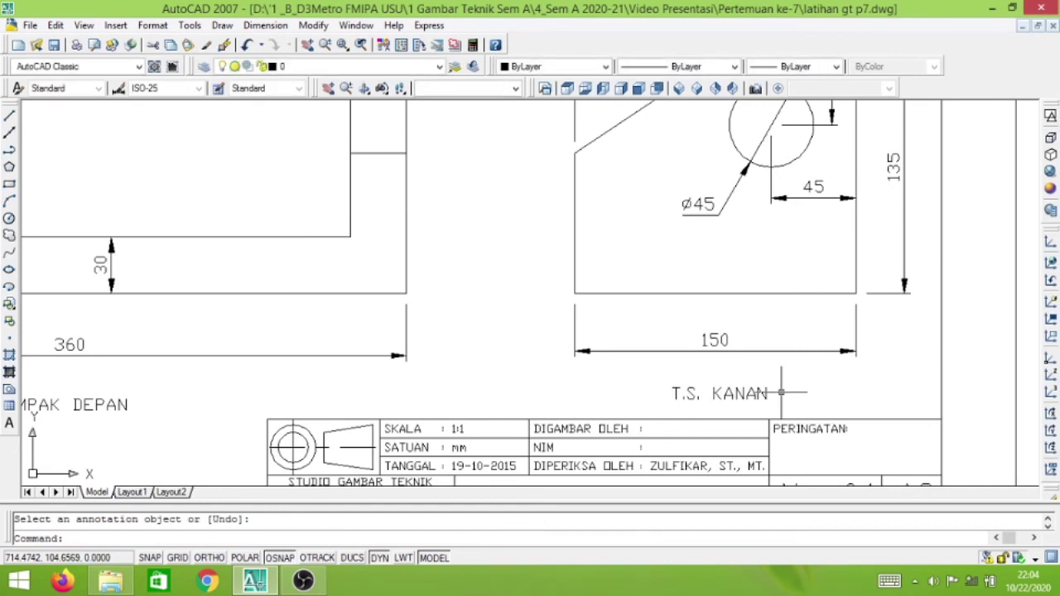
Move the T.S. KANAN label slightly up, closer to the side view's overall width dimension
left_click(735, 394)
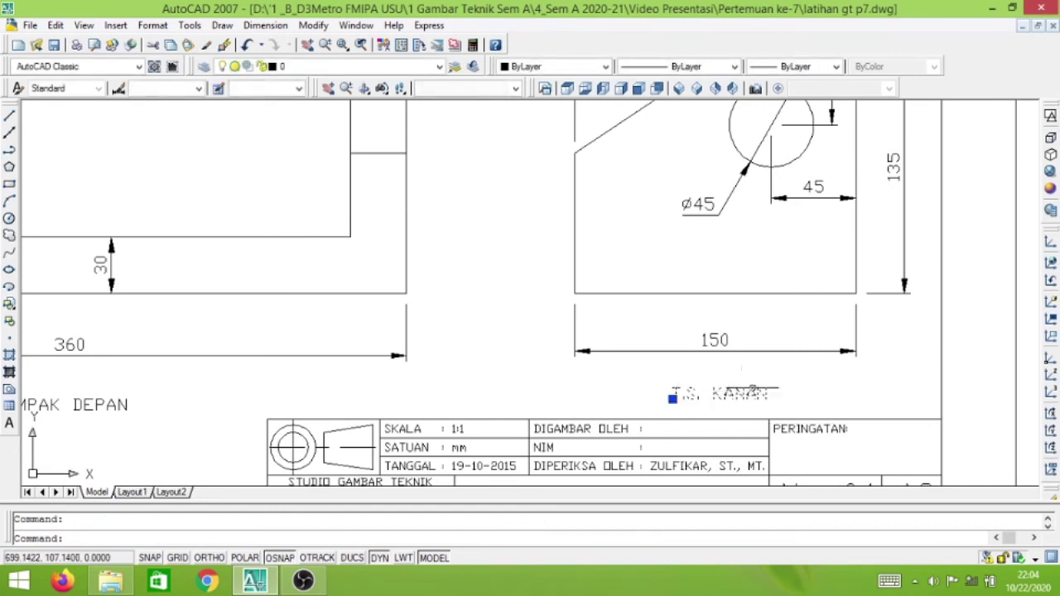
type("m")
key("Return")
left_click(802, 400)
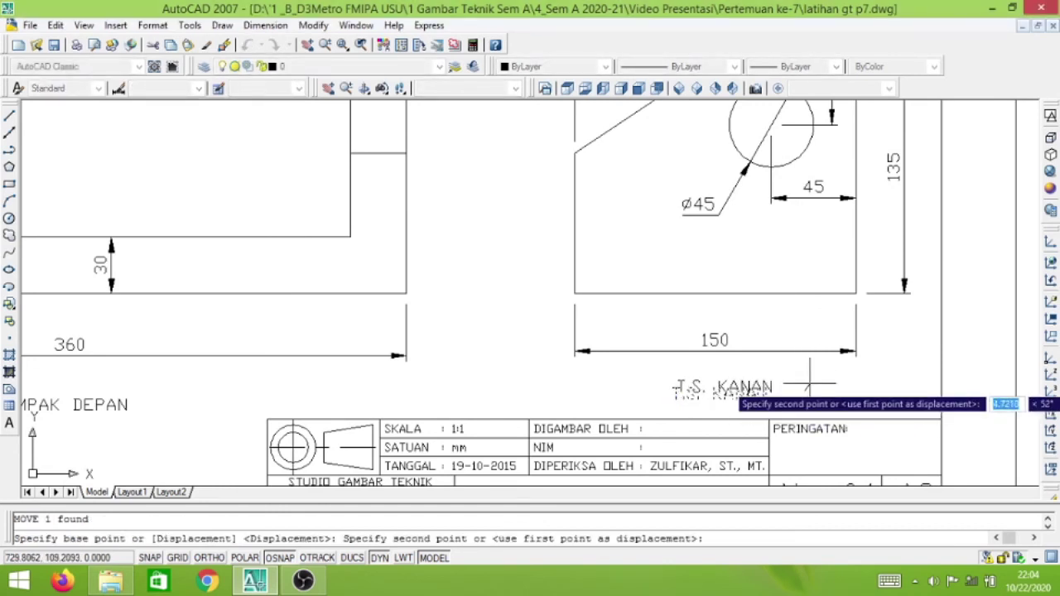
left_click(808, 384)
Turn on Ortho and move the whole top view with its dimensions straight up, widening the gap above the front view
scroll(464, 356, "down", 3)
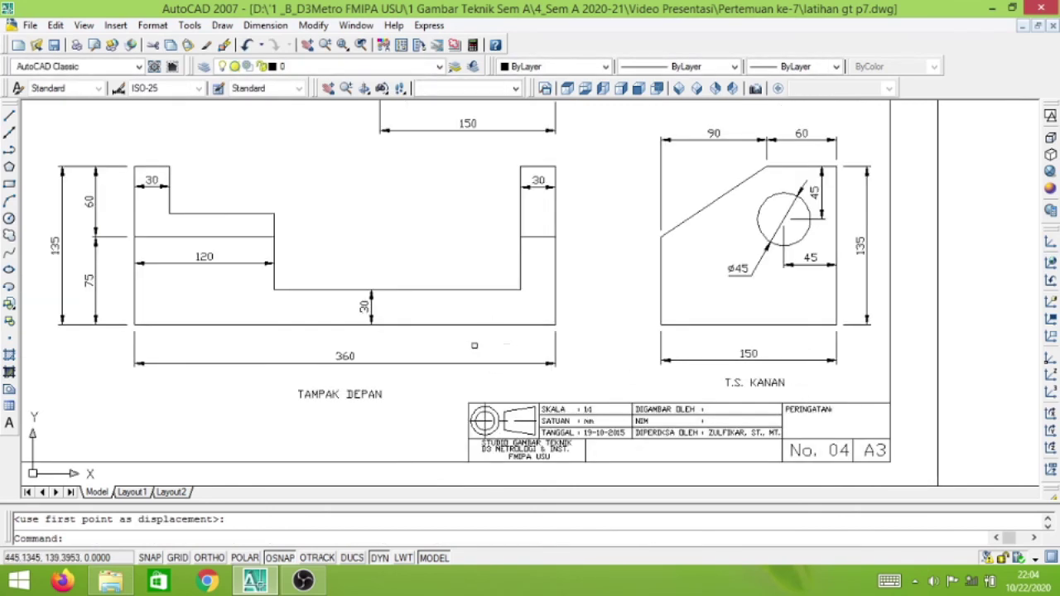
scroll(423, 357, "down", 1)
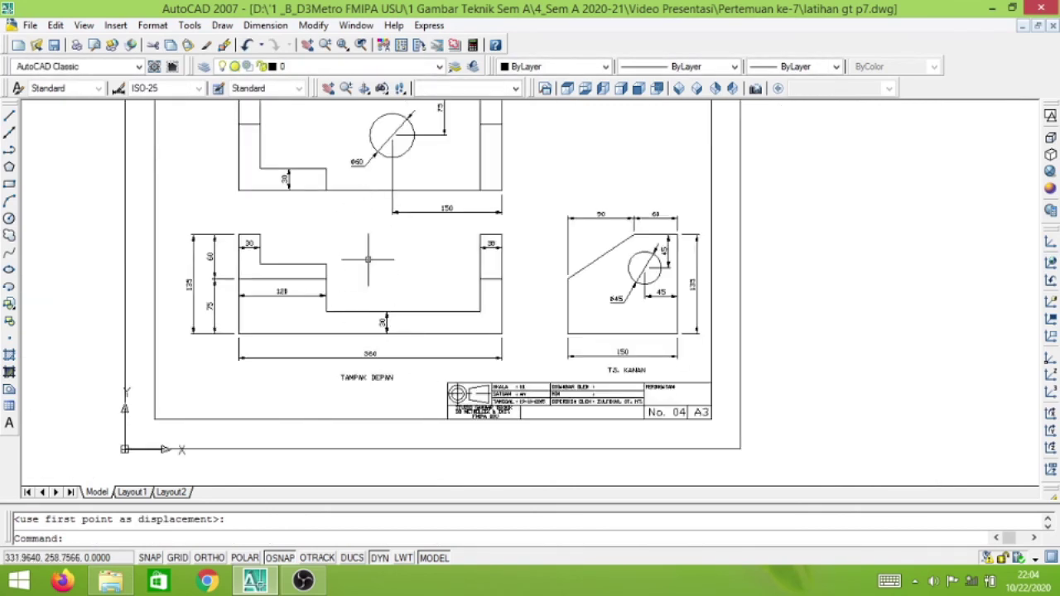
scroll(408, 314, "down", 2)
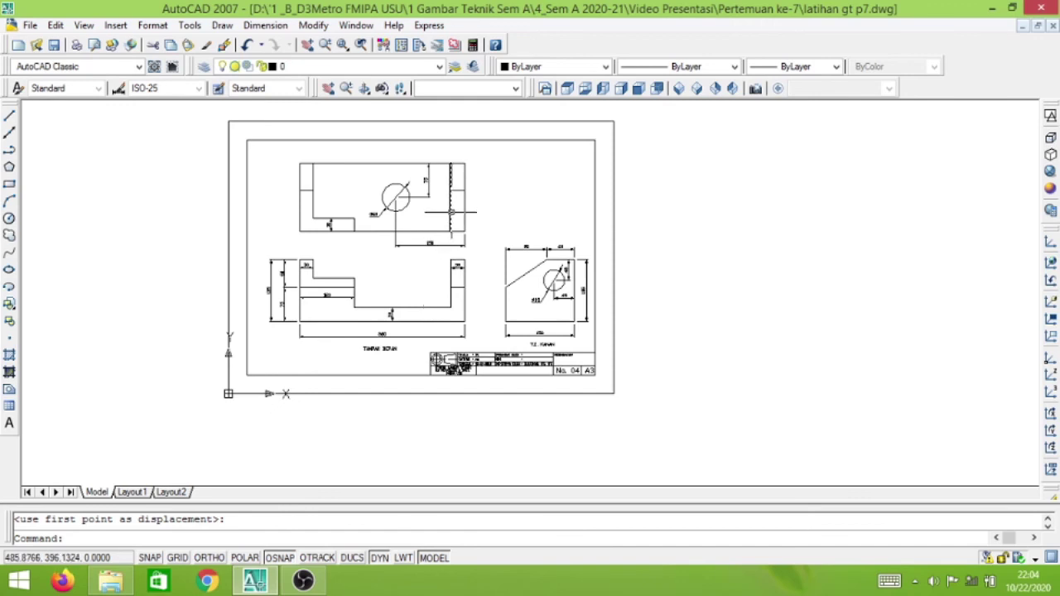
scroll(451, 178, "up", 1)
scroll(452, 175, "up", 2)
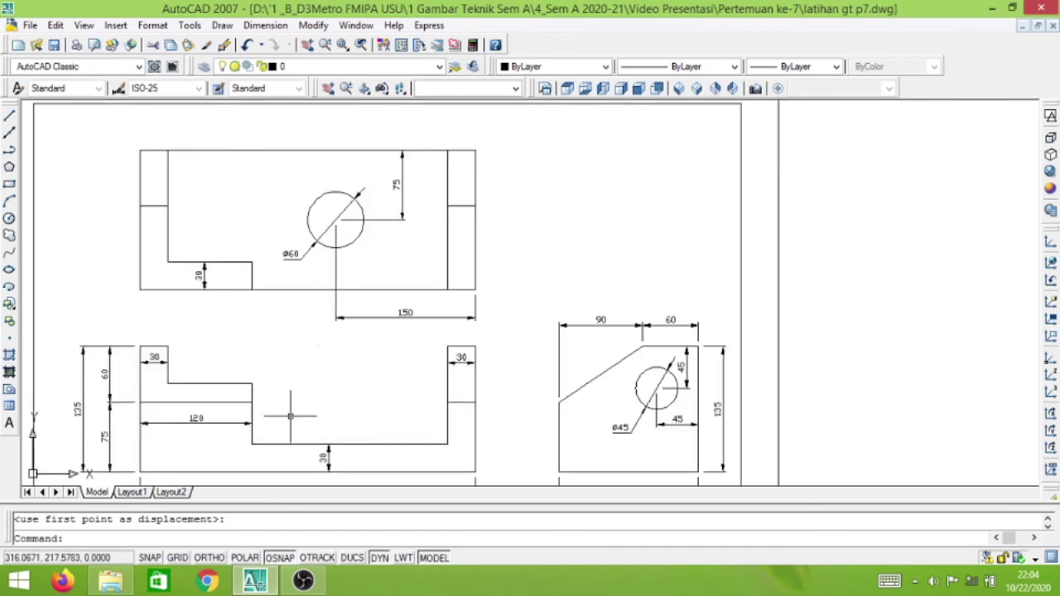
left_click(217, 557)
left_click(110, 132)
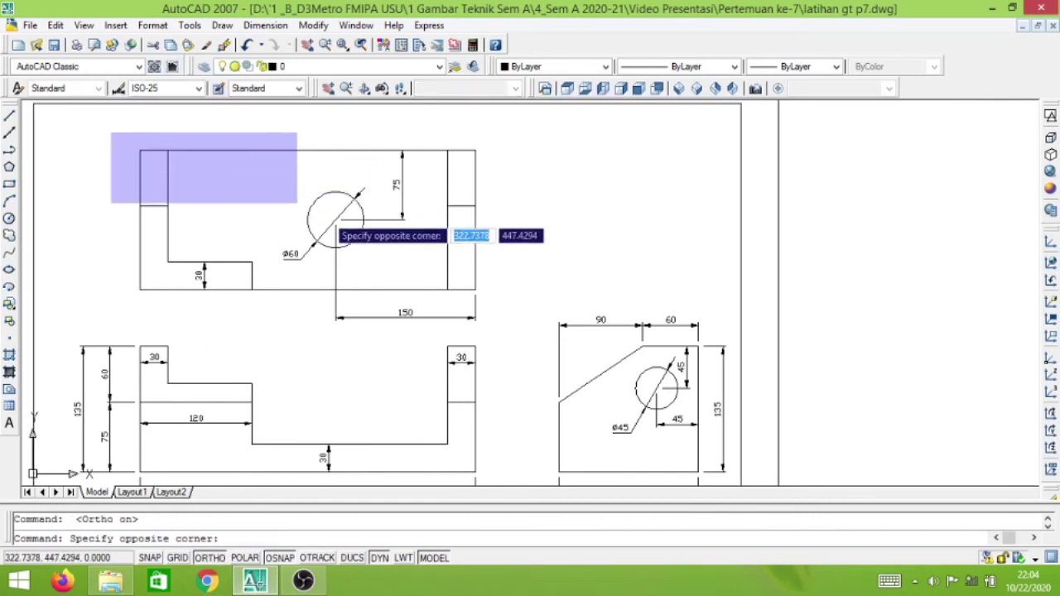
left_click(210, 147)
type("m")
key("Return")
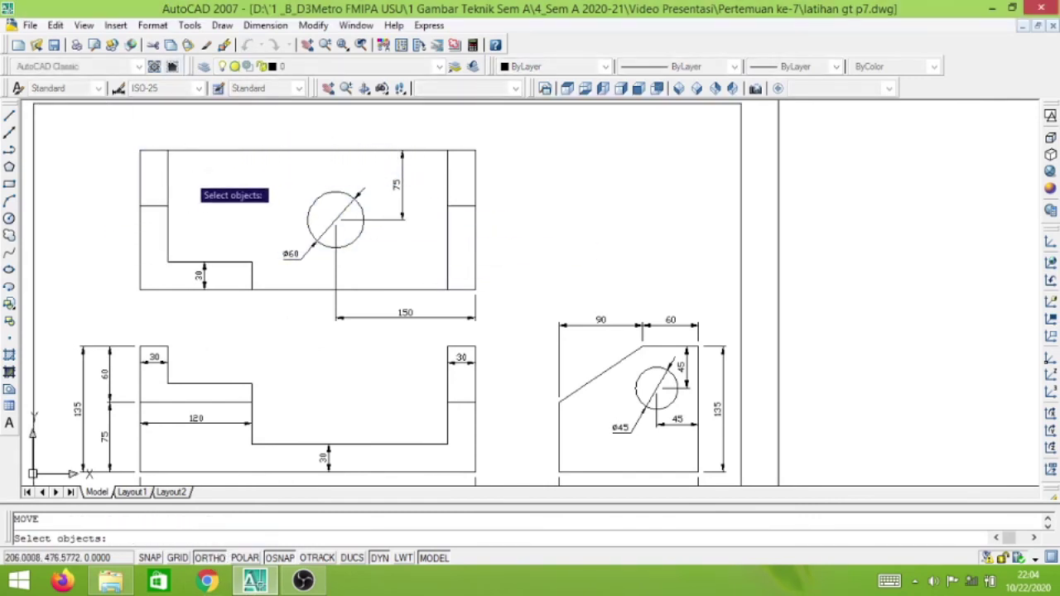
left_click(116, 132)
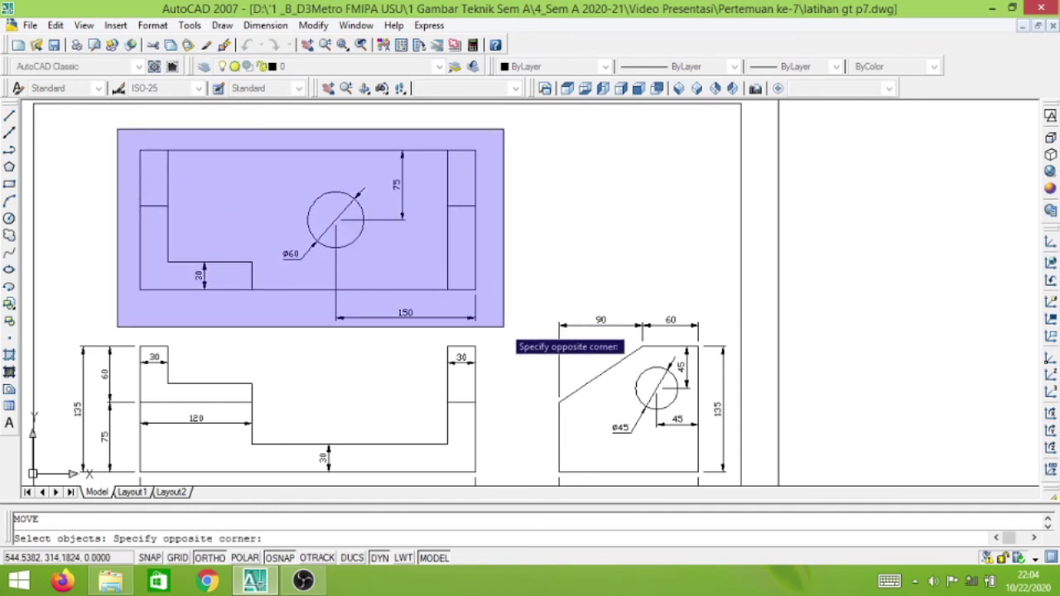
left_click(503, 326)
key("Return")
left_click(493, 269)
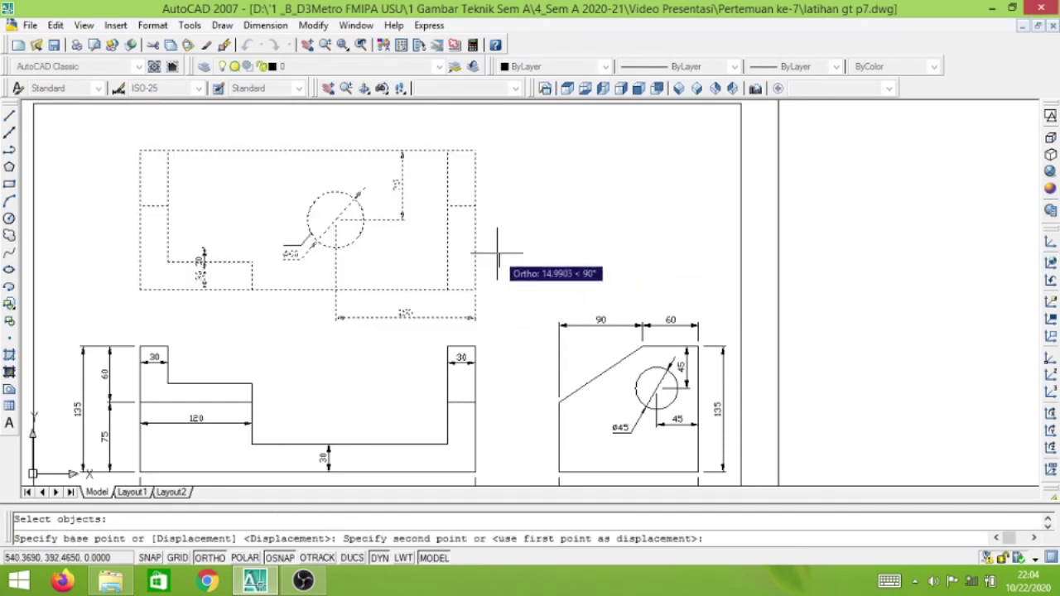
left_click(488, 242)
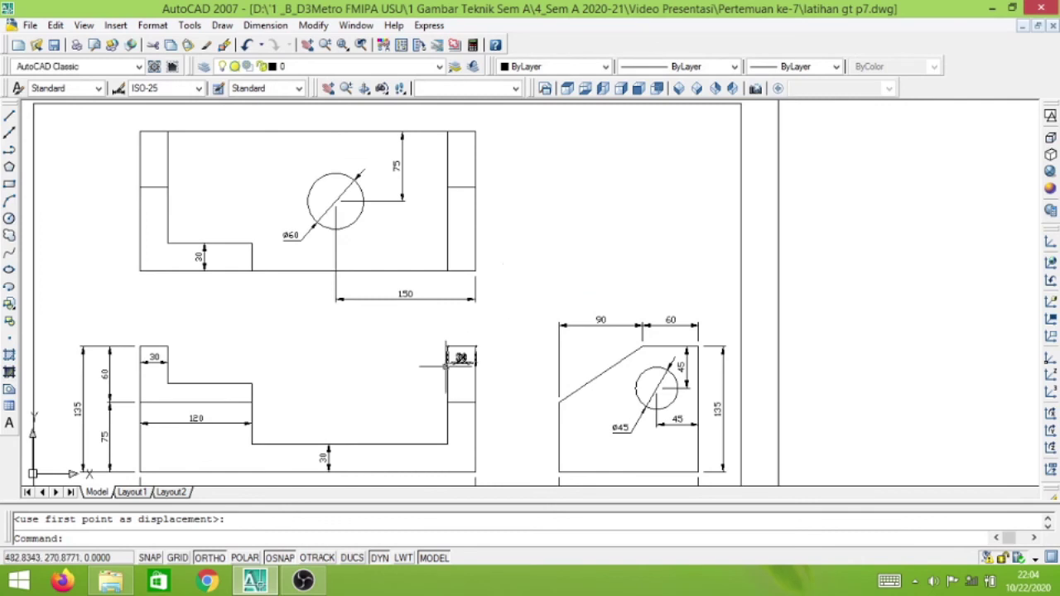
Copy the TAMPAK DEPAN label straight up into the gap between the top and front views
scroll(407, 354, "down", 3)
scroll(409, 411, "up", 2)
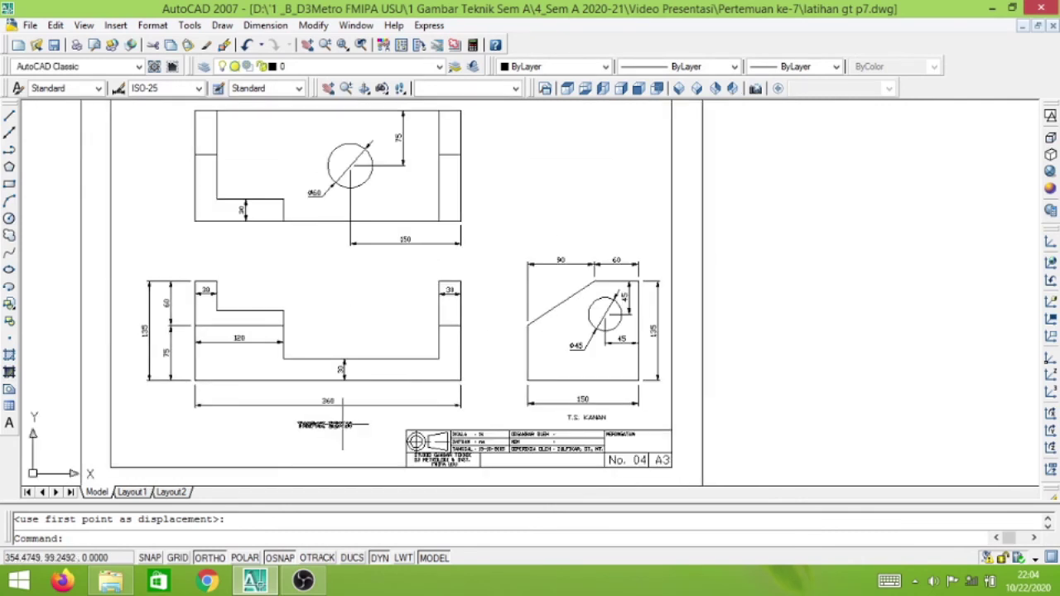
left_click(335, 426)
type("co")
key("Return")
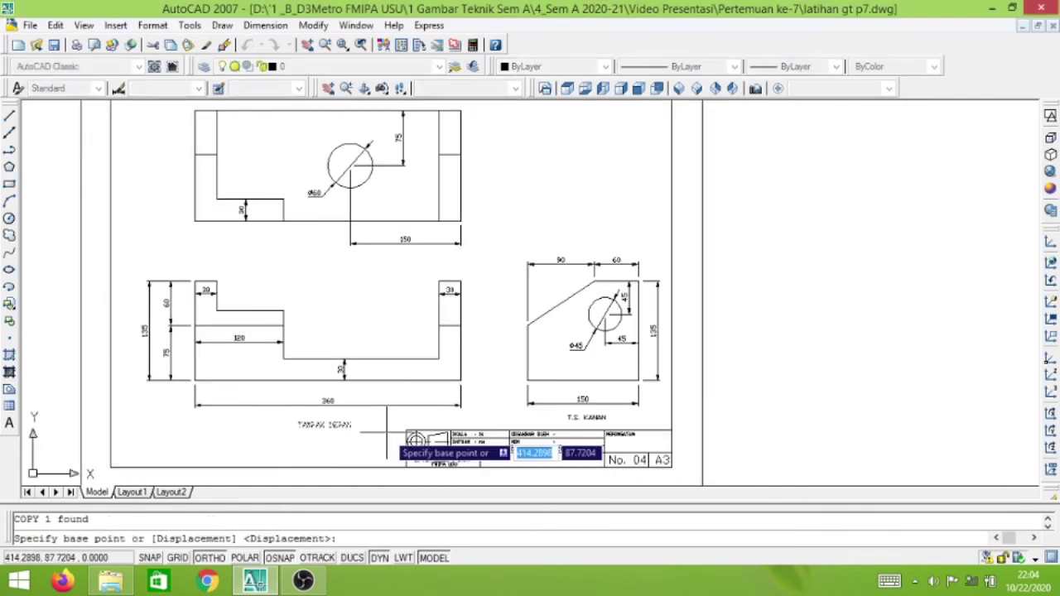
left_click(343, 429)
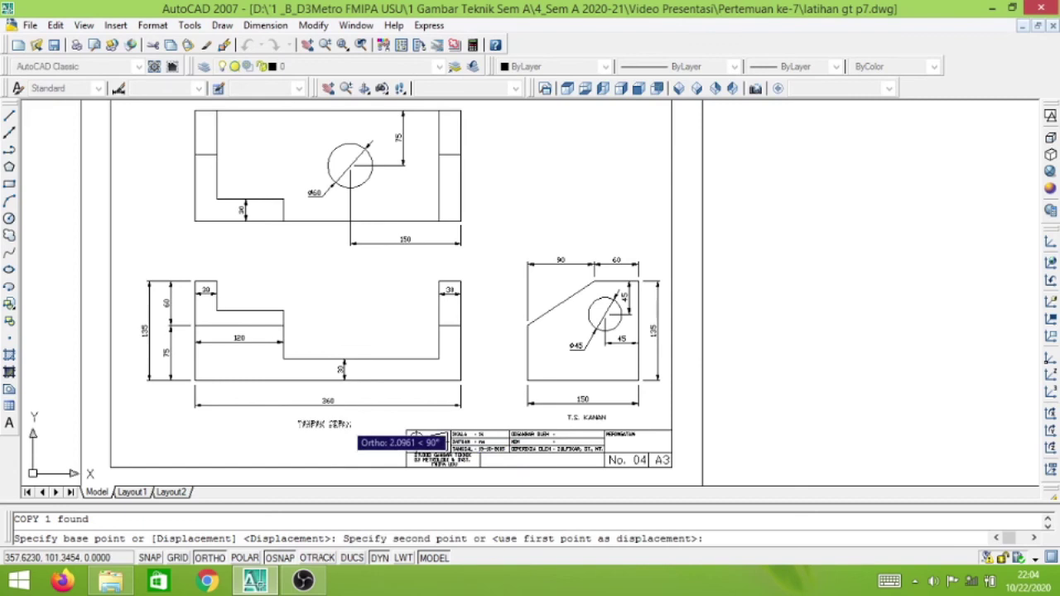
left_click(362, 259)
key("Return")
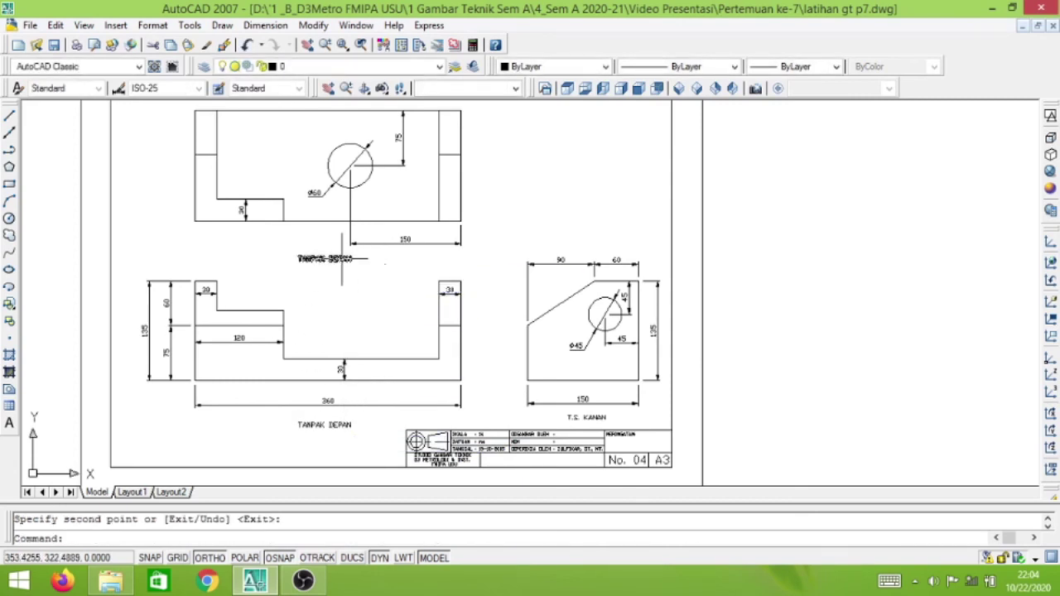
Change the copied label below the top view to TAMPAK ATAS
scroll(364, 253, "up", 3)
double_click(331, 262)
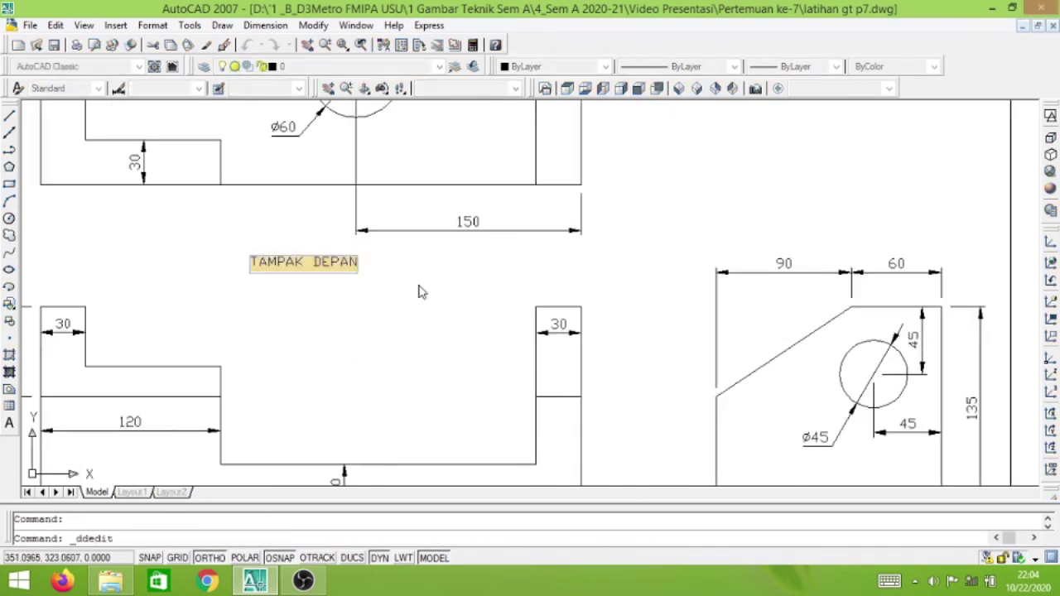
double_click(337, 265)
type("ATAS")
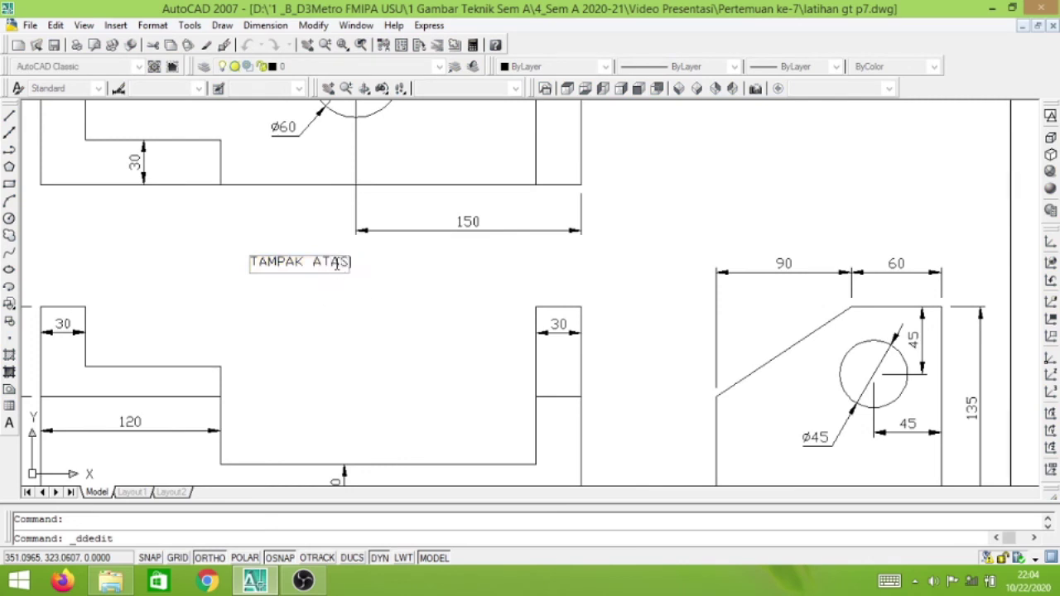
key("Return")
type("z")
key("Return")
type("a")
key("Return")
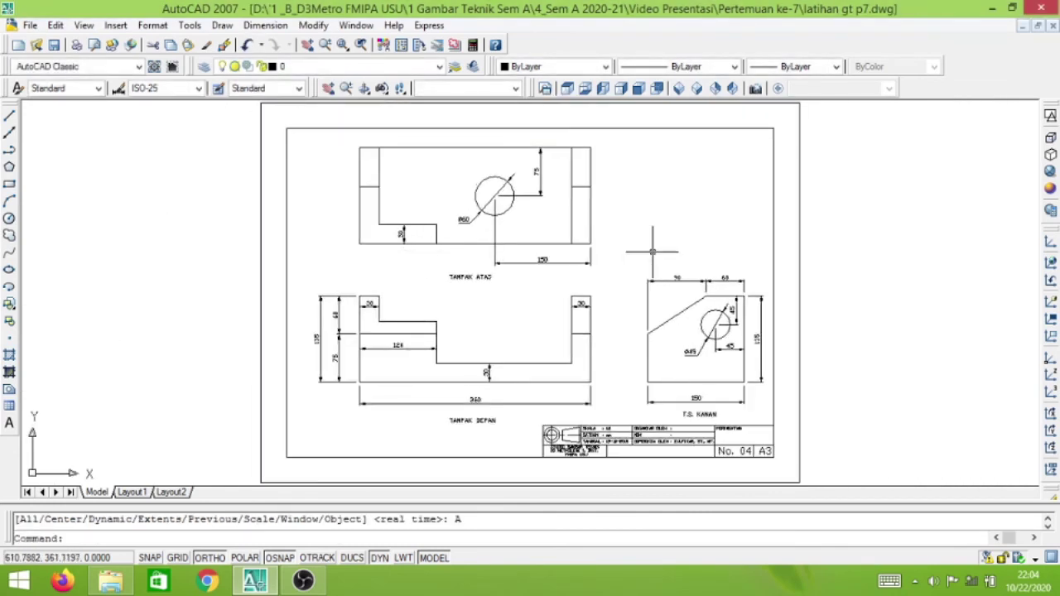